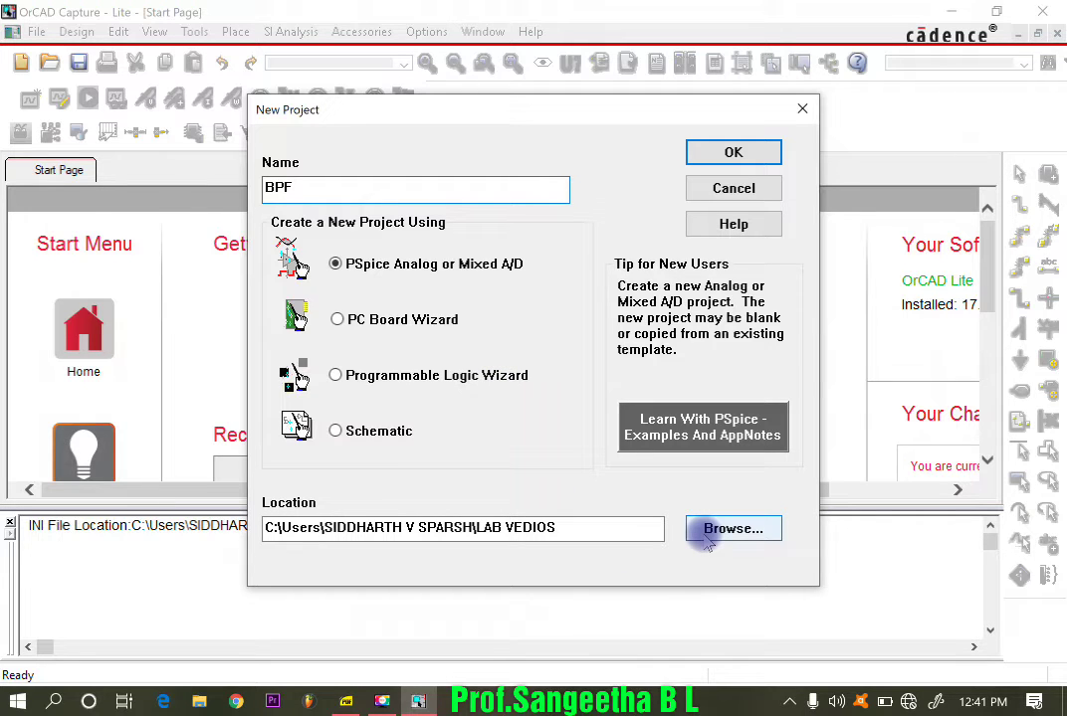
Create the PSpice project in the LAB VEDIOS folder, based on the existing project AnalogGNDSymbol.opj.
{"action": "left_click", "coordinate": [706, 535]}
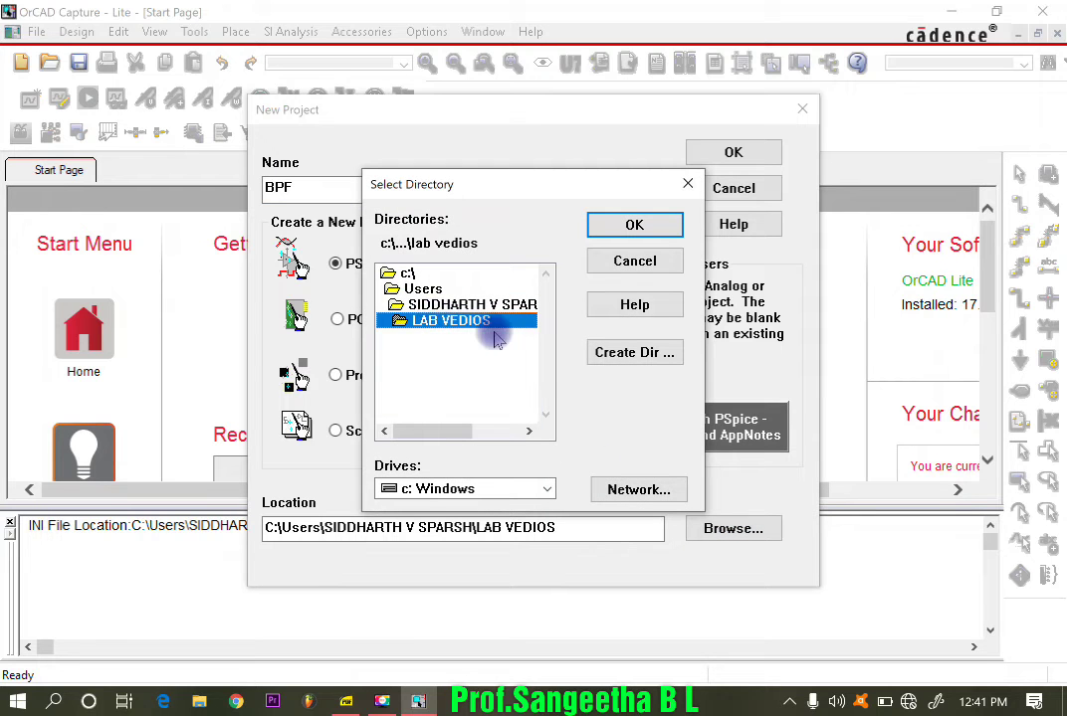
{"action": "left_click", "coordinate": [631, 224]}
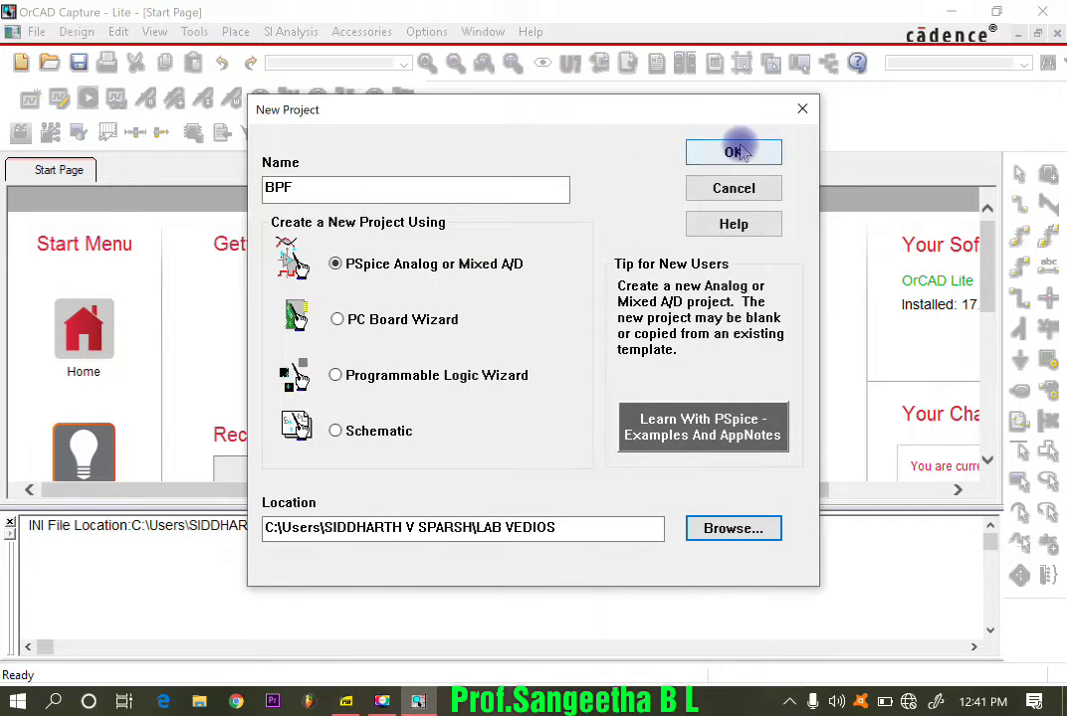
{"action": "left_click", "coordinate": [736, 151]}
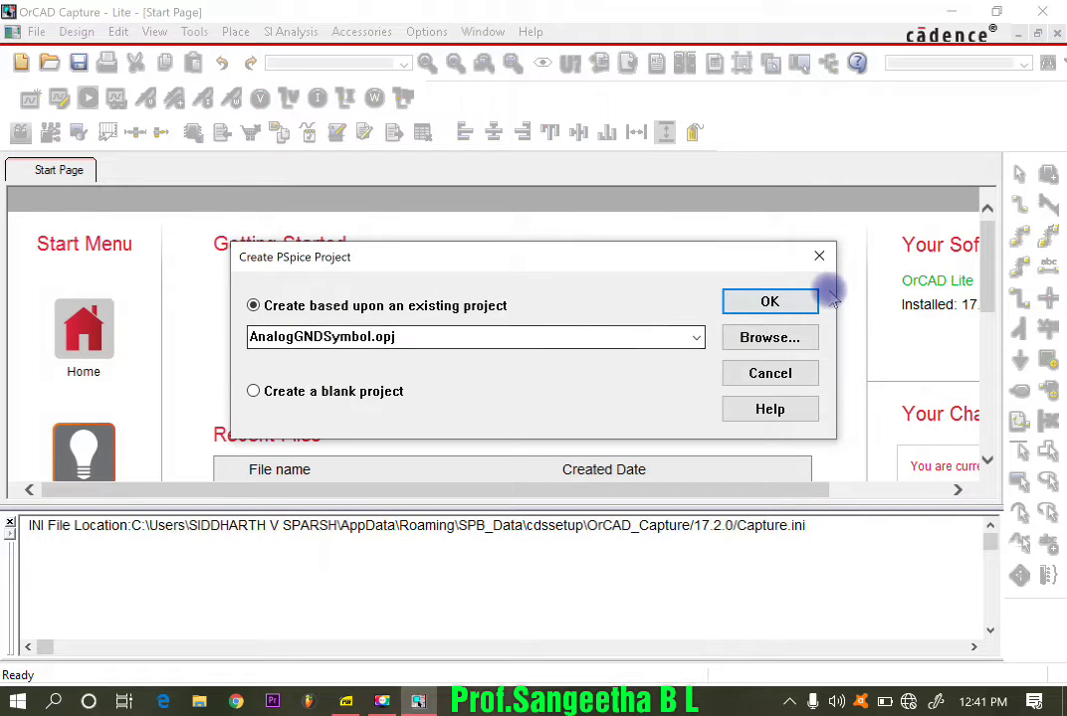
{"action": "left_click", "coordinate": [769, 301]}
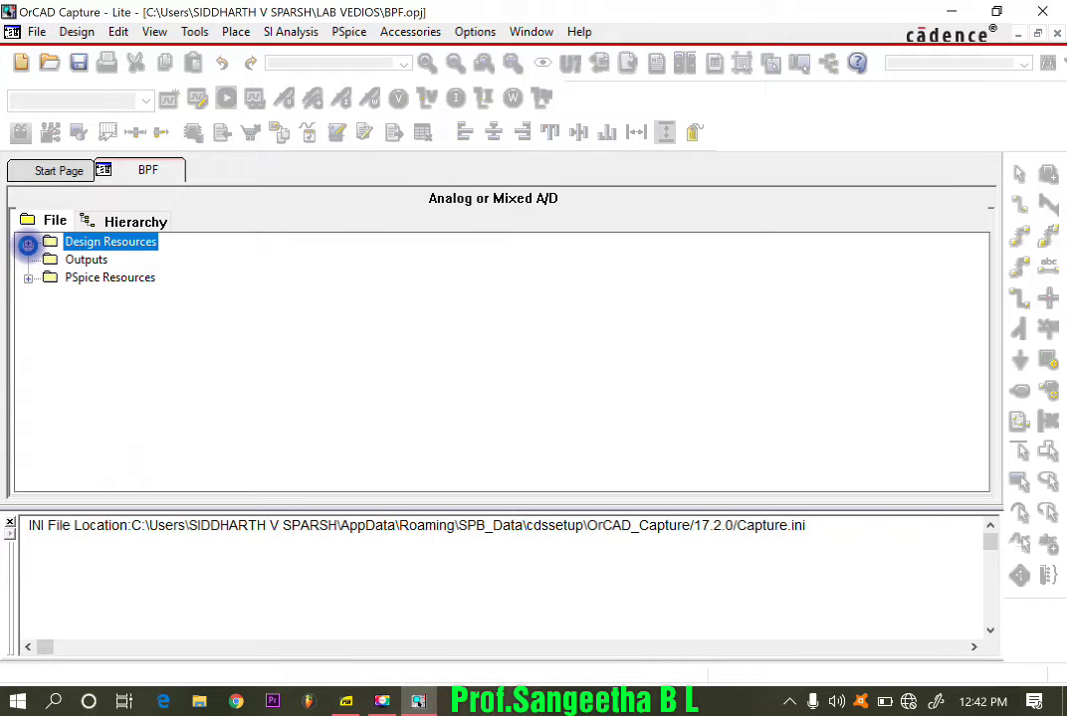
Open PAGE1 of SCHEMATIC1 from the bpf.dsn design in the project's design resources.
{"action": "left_click", "coordinate": [29, 243]}
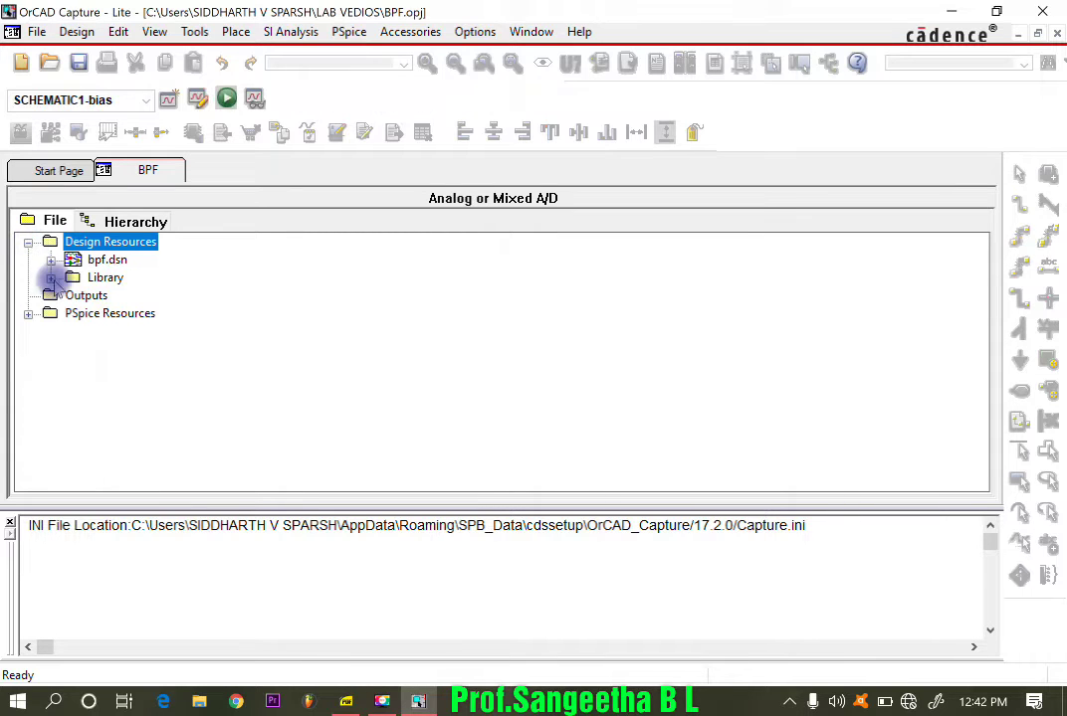
{"action": "left_click", "coordinate": [51, 260]}
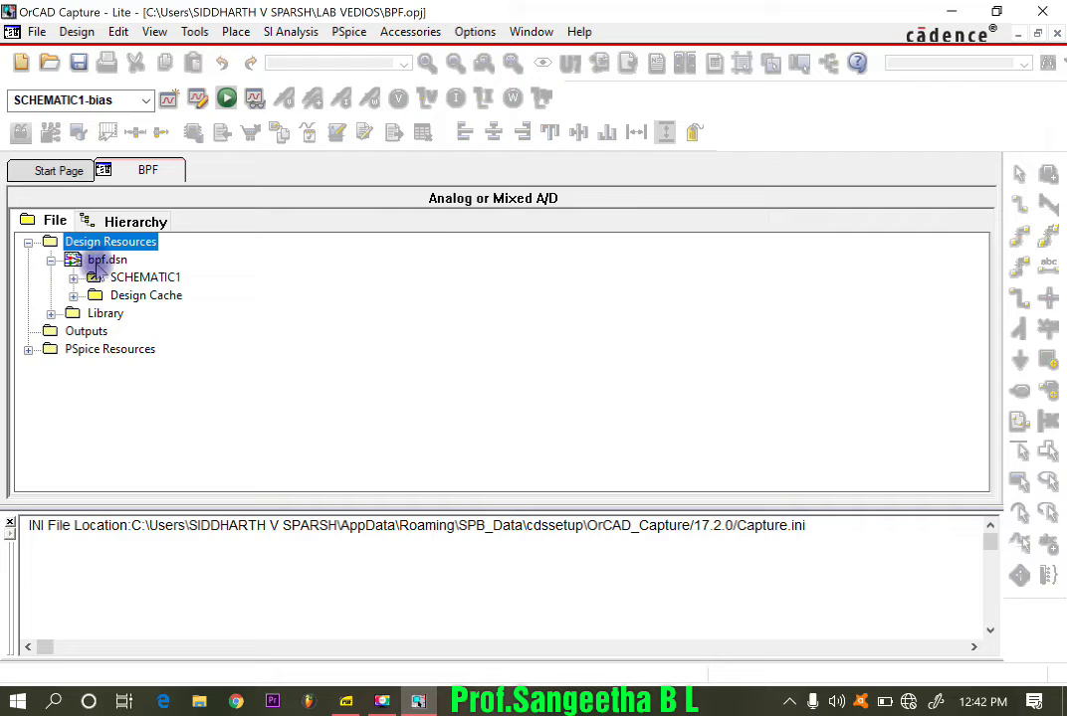
{"action": "left_click", "coordinate": [73, 278]}
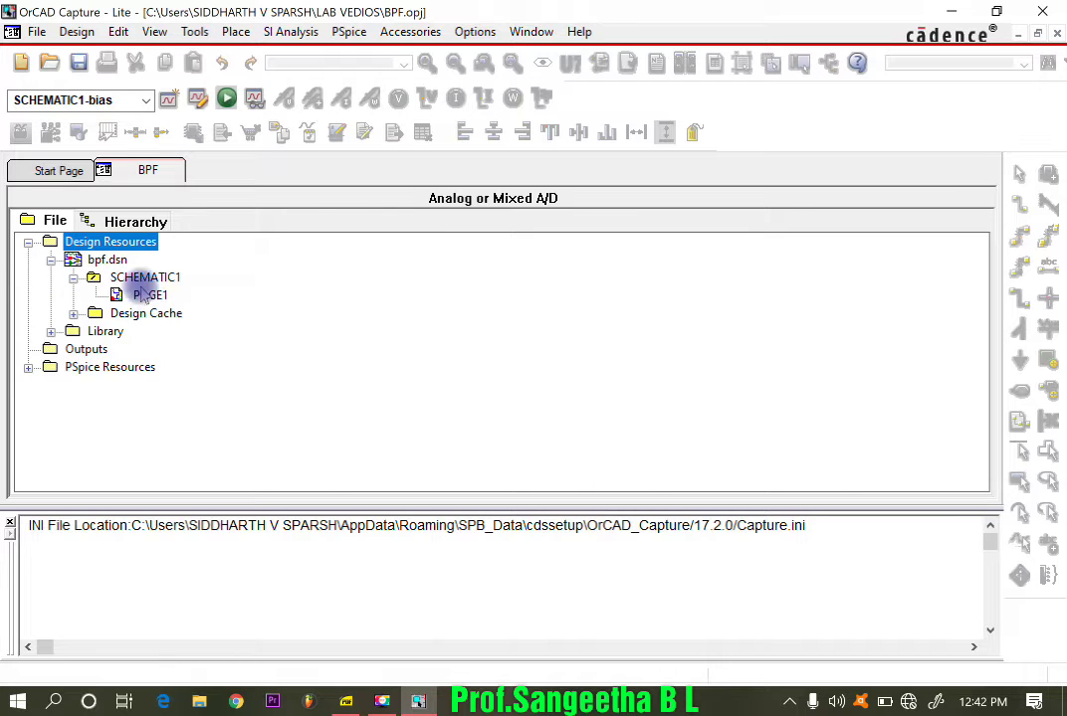
{"action": "double_click", "coordinate": [147, 303]}
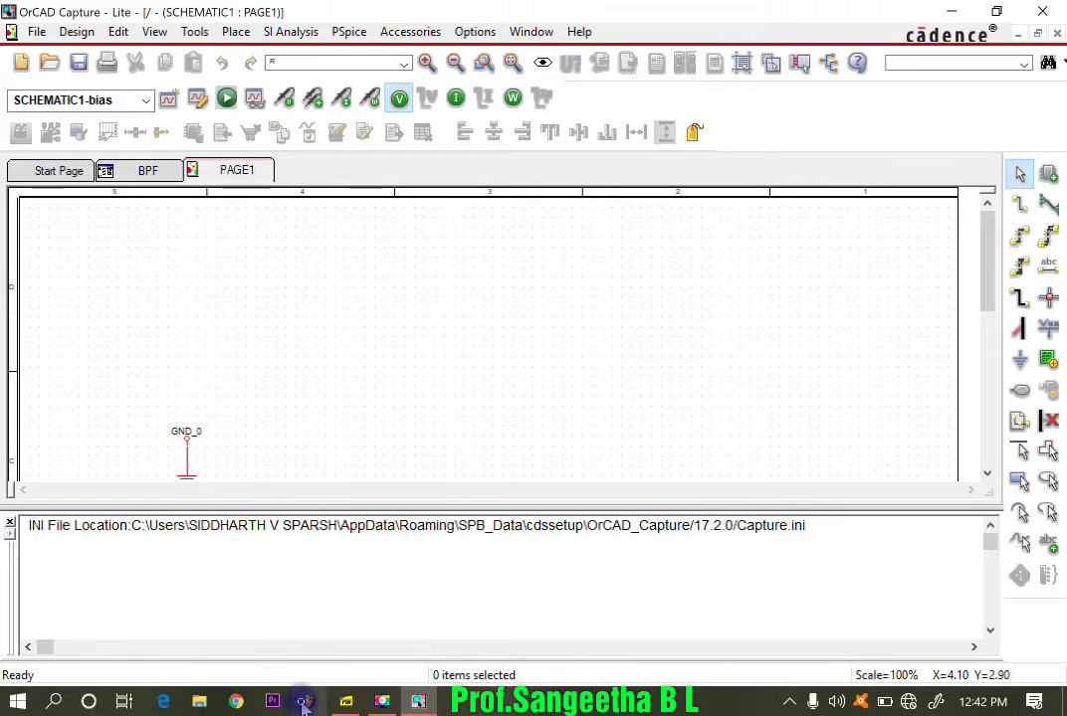
Switch to the AC CLM.pdf lab manual, read the procedure for choosing components, and return to OrCAD Capture.
{"action": "left_click", "coordinate": [279, 528]}
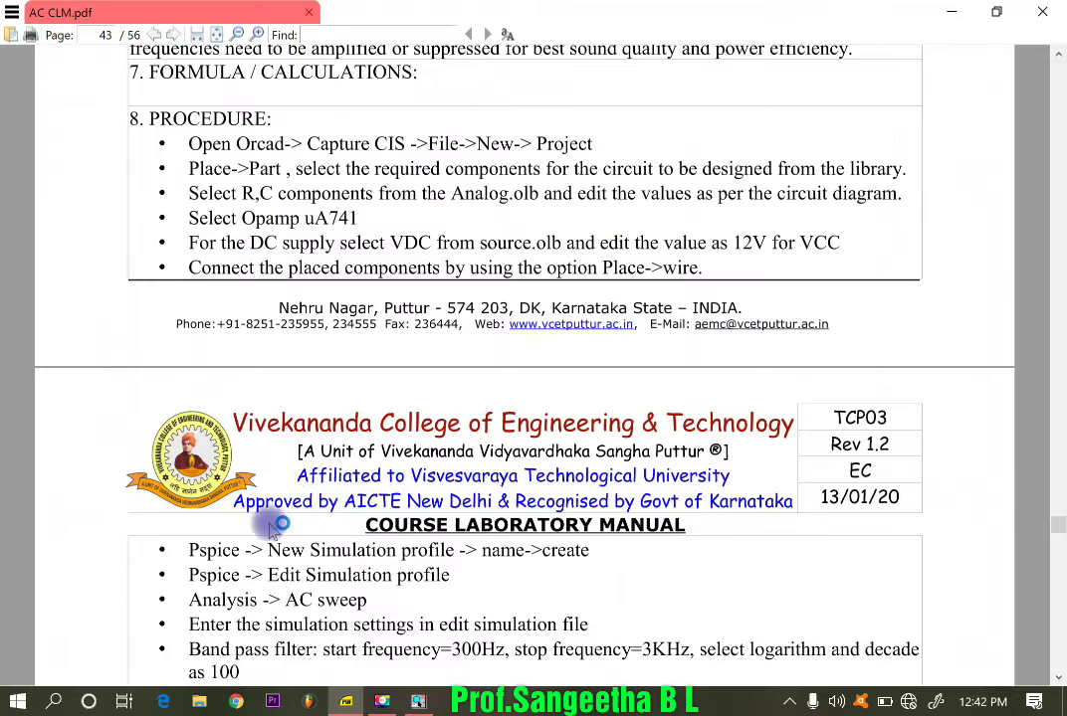
{"action": "mouse_move", "coordinate": [394, 707]}
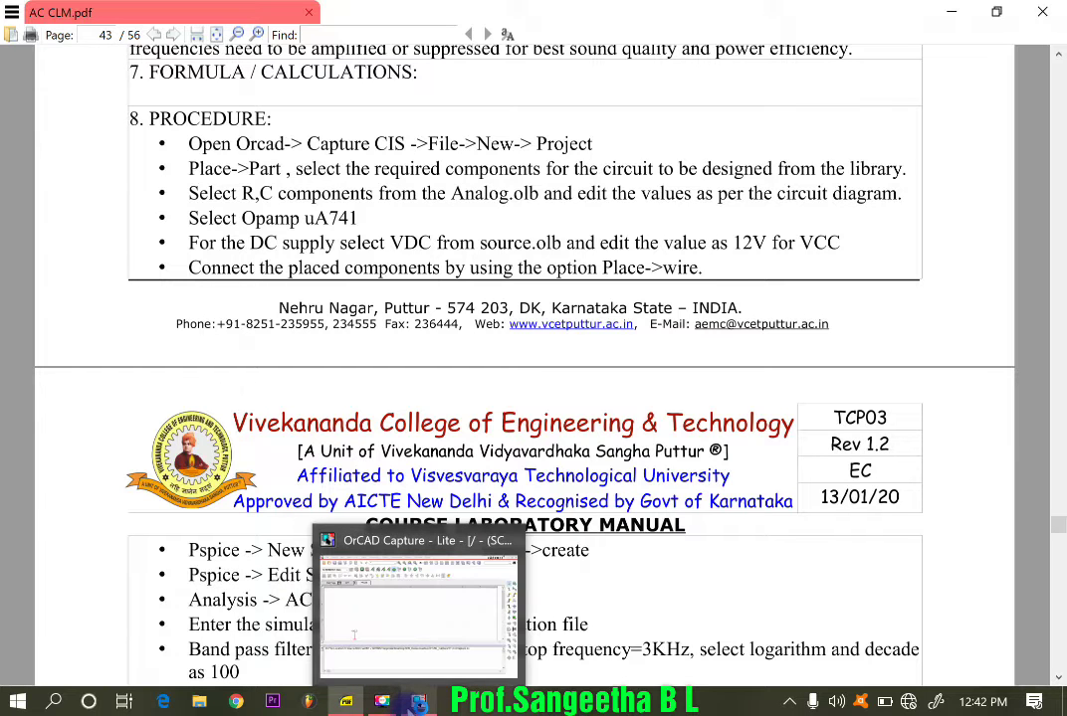
{"action": "left_click", "coordinate": [410, 702]}
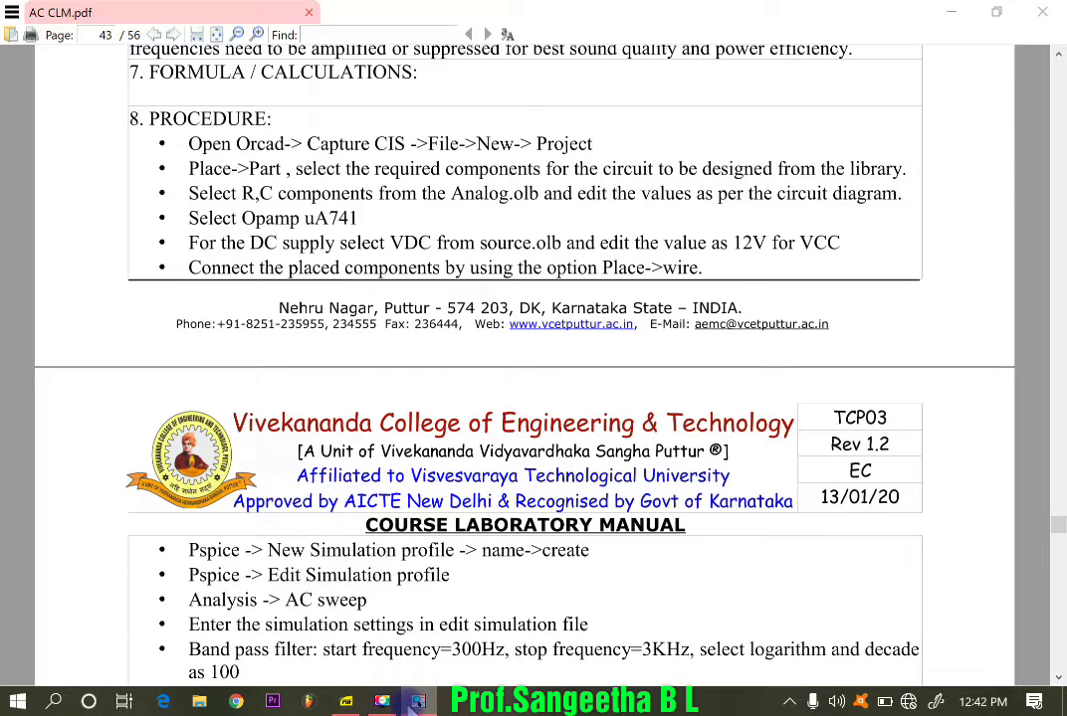
{"action": "left_click", "coordinate": [860, 701]}
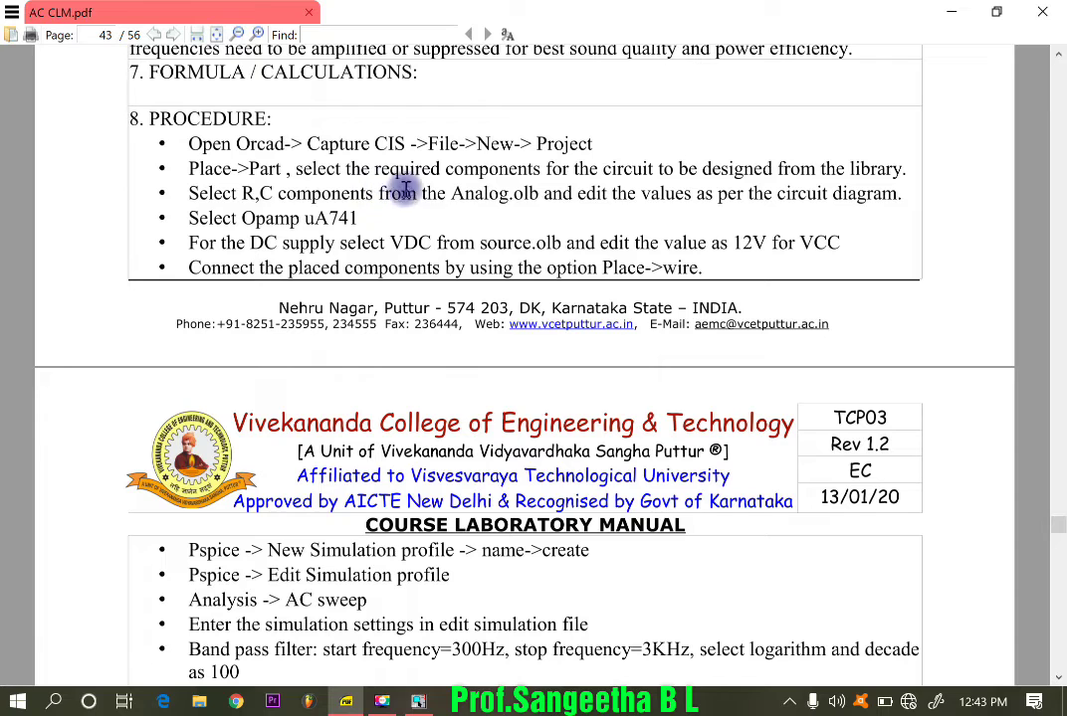
{"action": "left_click", "coordinate": [418, 702]}
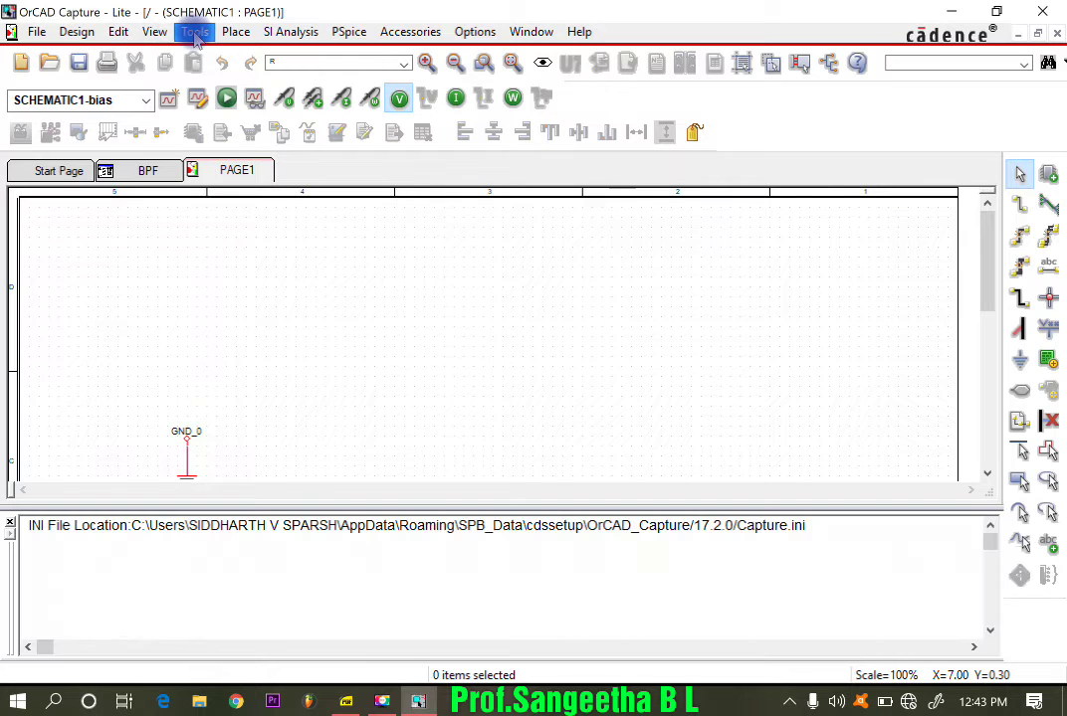
Start placing a part on the schematic page and limit the part list to the OPAMP library.
{"action": "left_click", "coordinate": [234, 33]}
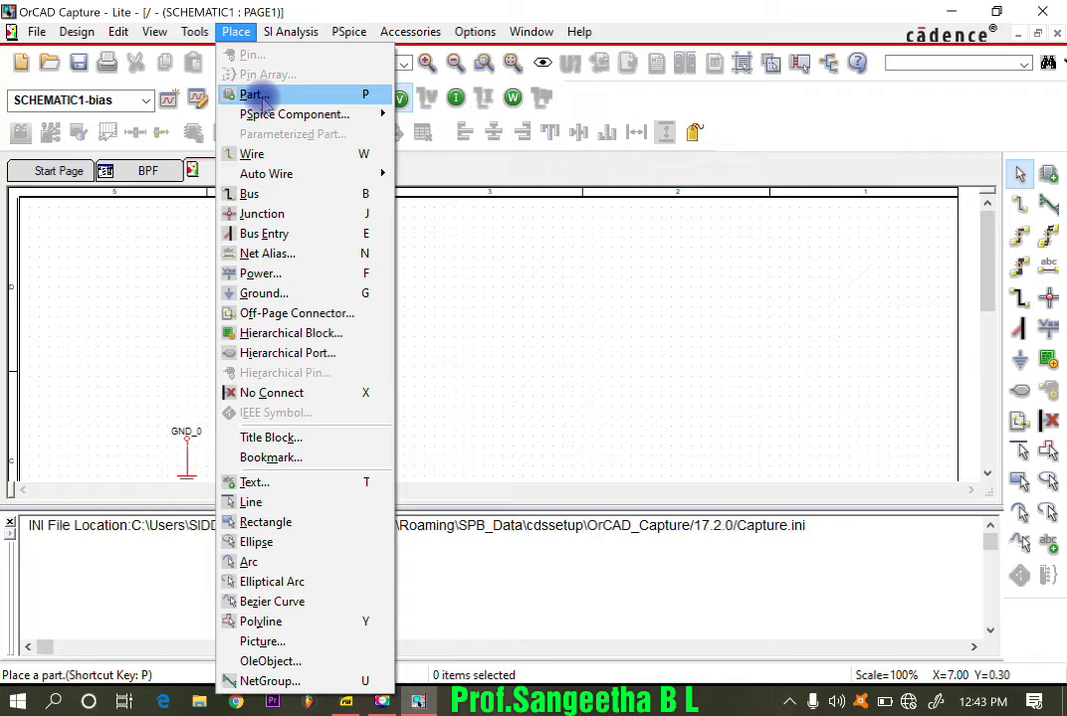
{"action": "left_click", "coordinate": [255, 95]}
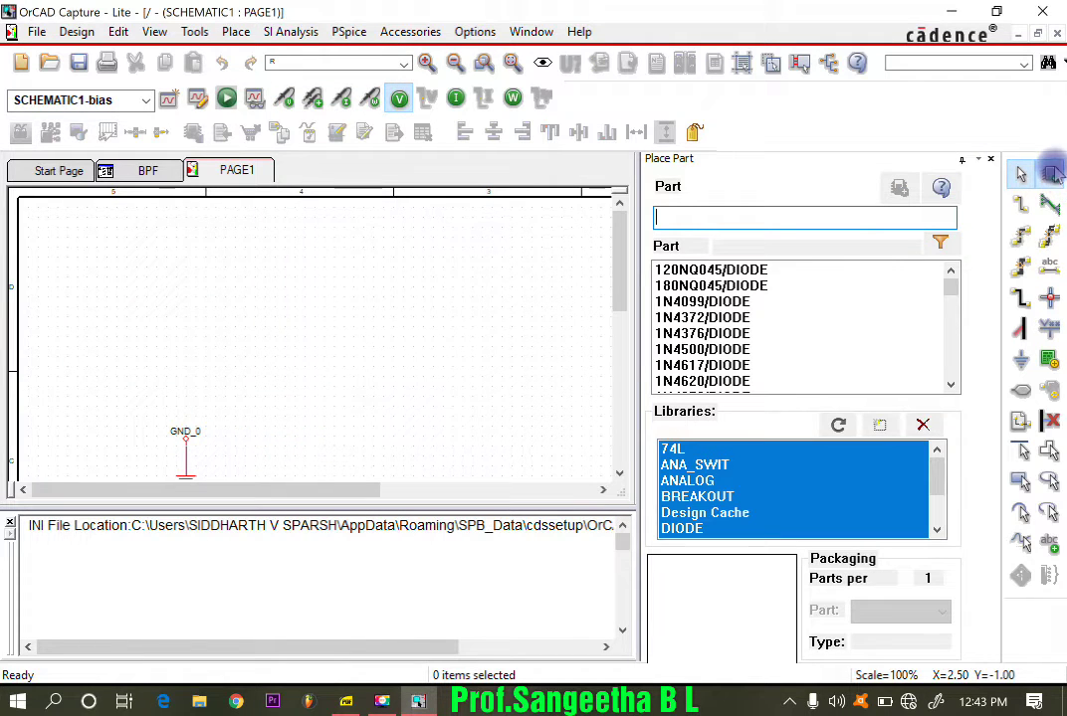
{"action": "left_click", "coordinate": [1051, 177]}
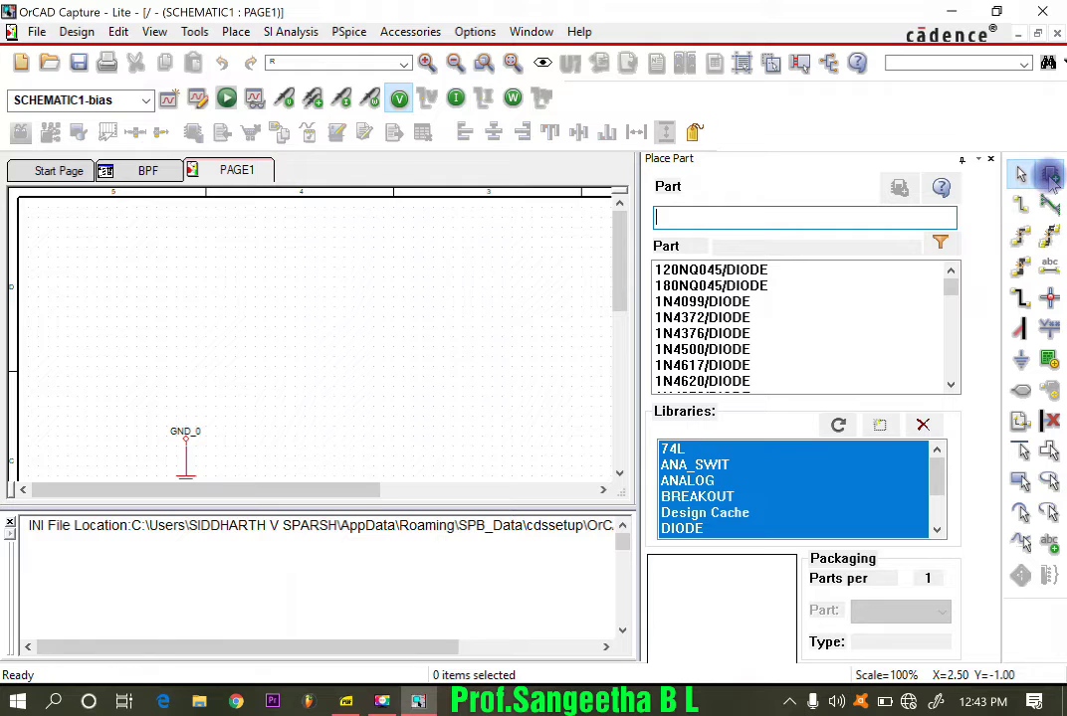
{"action": "left_click", "coordinate": [696, 465]}
{"action": "scroll", "coordinate": [702, 495], "scroll_direction": "down", "scroll_amount": 2}
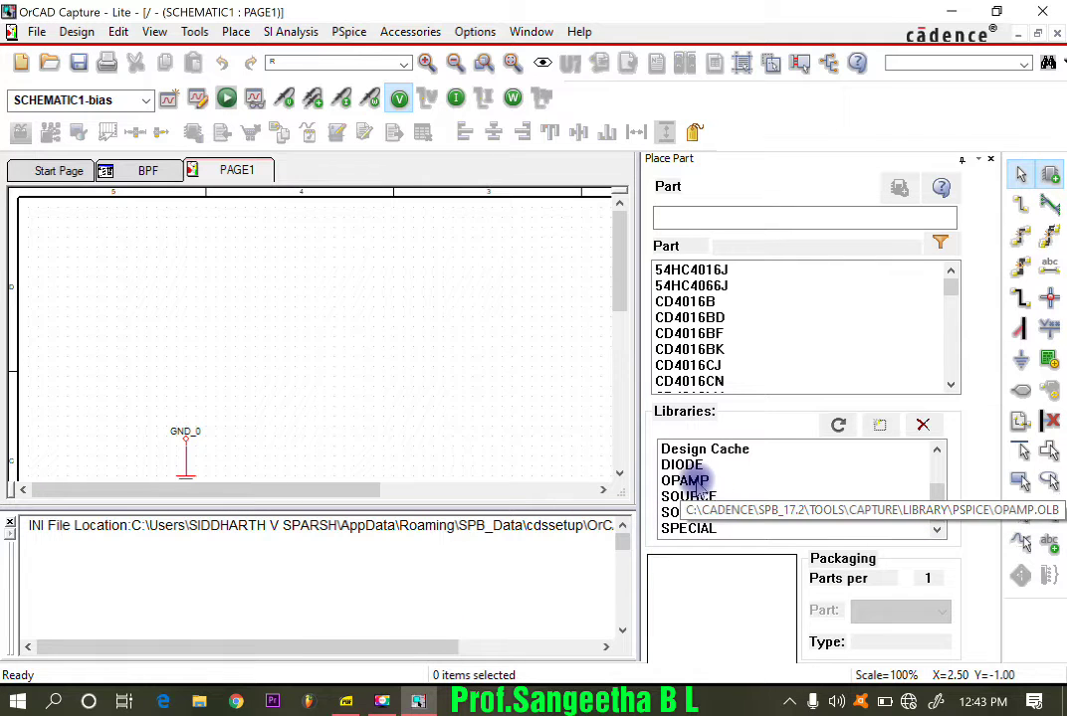
{"action": "left_click", "coordinate": [683, 481]}
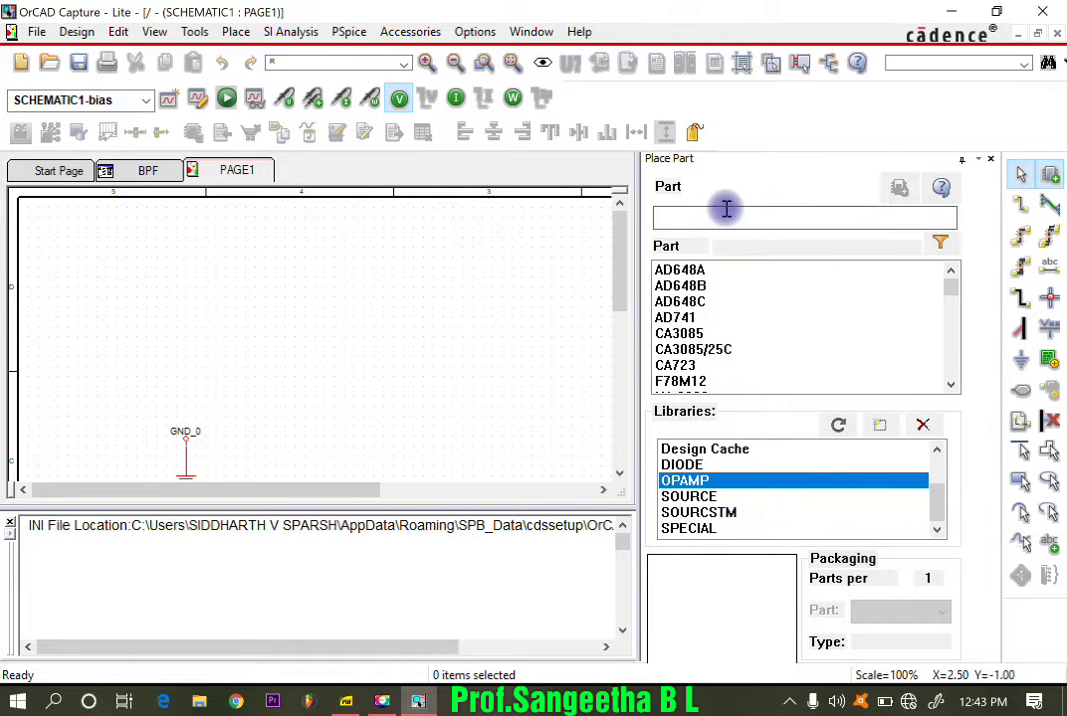
Find the LM741 op-amp in the OPAMP library and place one on the page, above and to the right of the ground symbol.
{"action": "scroll", "coordinate": [703, 289], "scroll_direction": "down", "scroll_amount": 8}
{"action": "scroll", "coordinate": [707, 358], "scroll_direction": "up", "scroll_amount": 5}
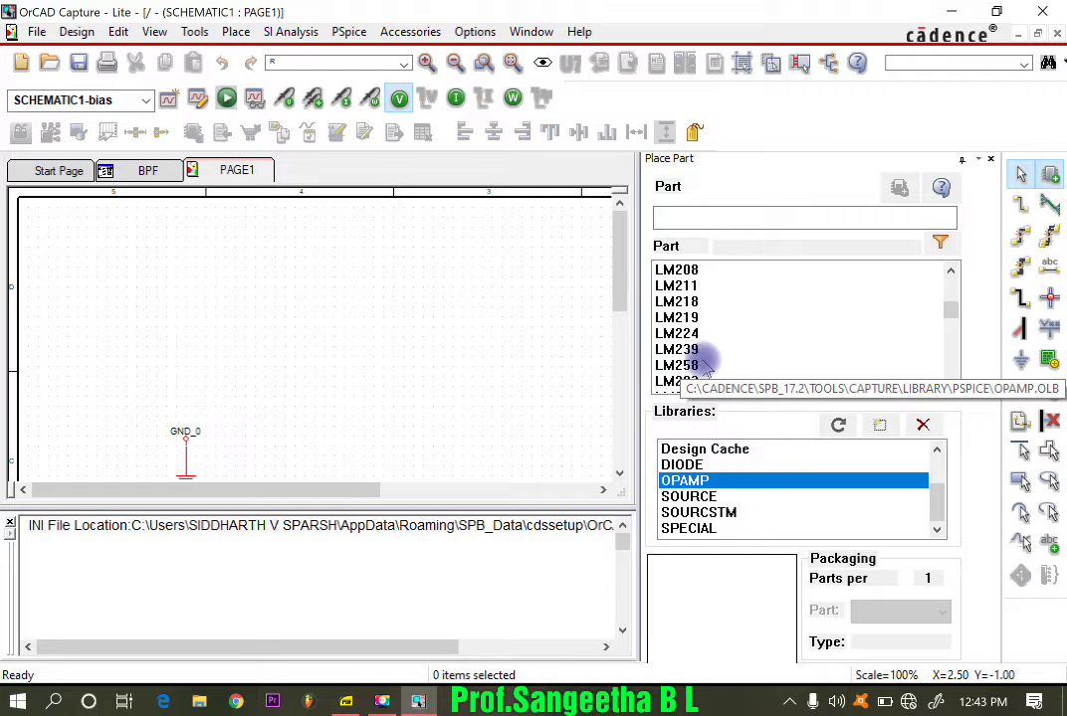
{"action": "scroll", "coordinate": [706, 358], "scroll_direction": "down", "scroll_amount": 5}
{"action": "scroll", "coordinate": [703, 370], "scroll_direction": "down", "scroll_amount": 12}
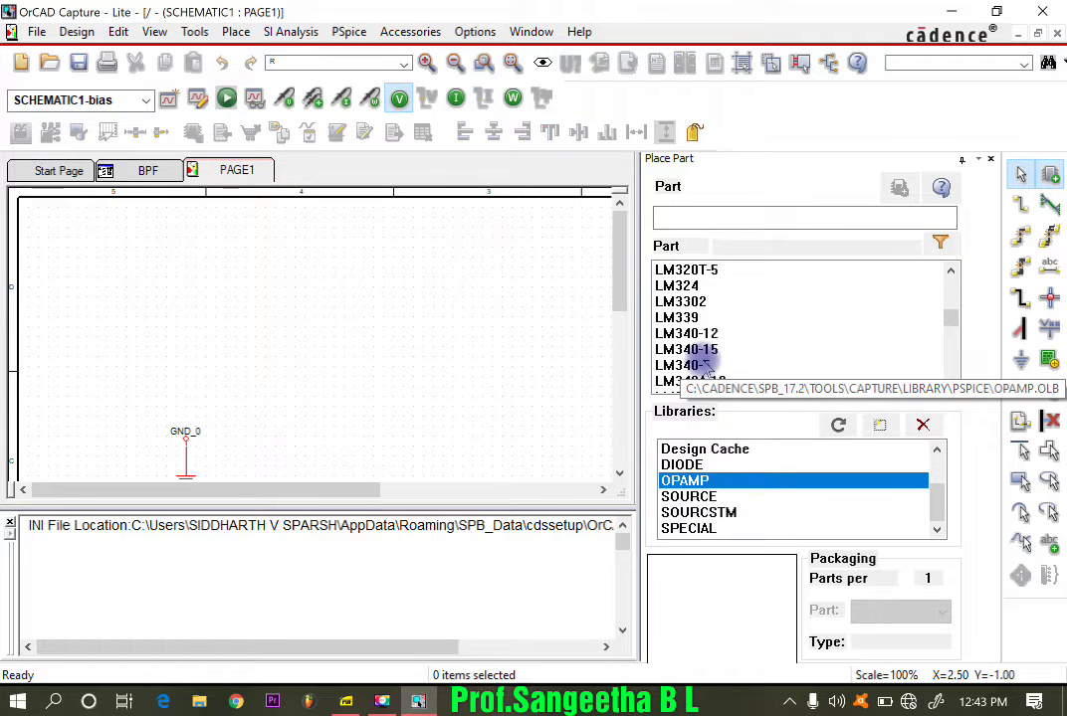
{"action": "scroll", "coordinate": [696, 358], "scroll_direction": "up", "scroll_amount": 9}
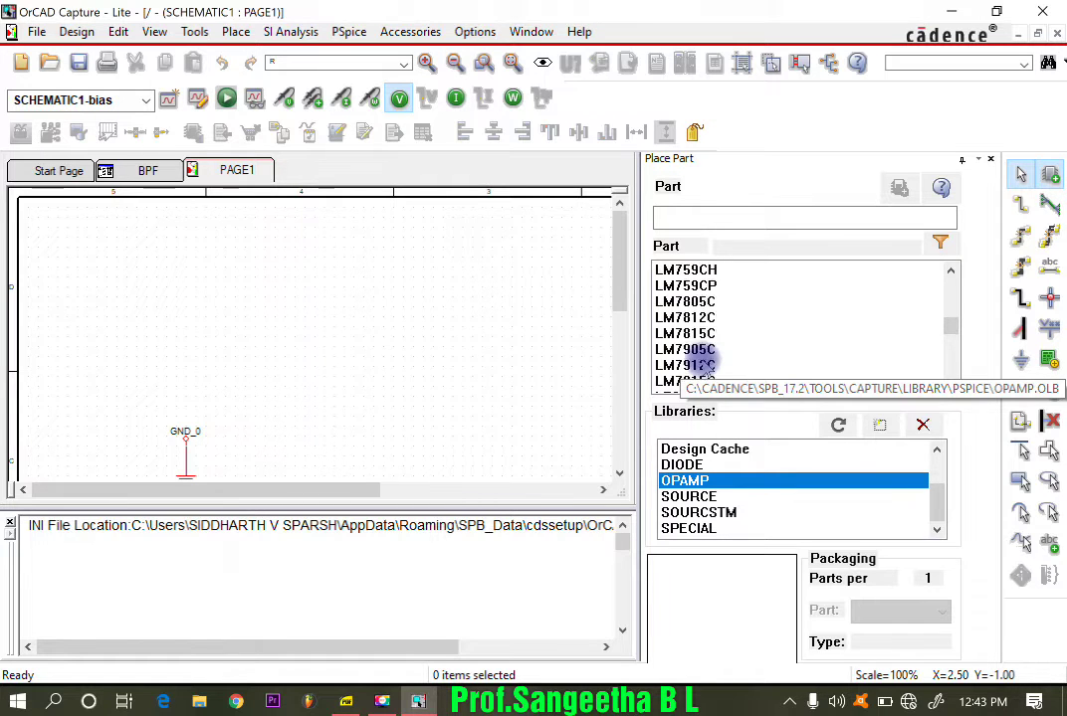
{"action": "scroll", "coordinate": [684, 336], "scroll_direction": "down", "scroll_amount": 2}
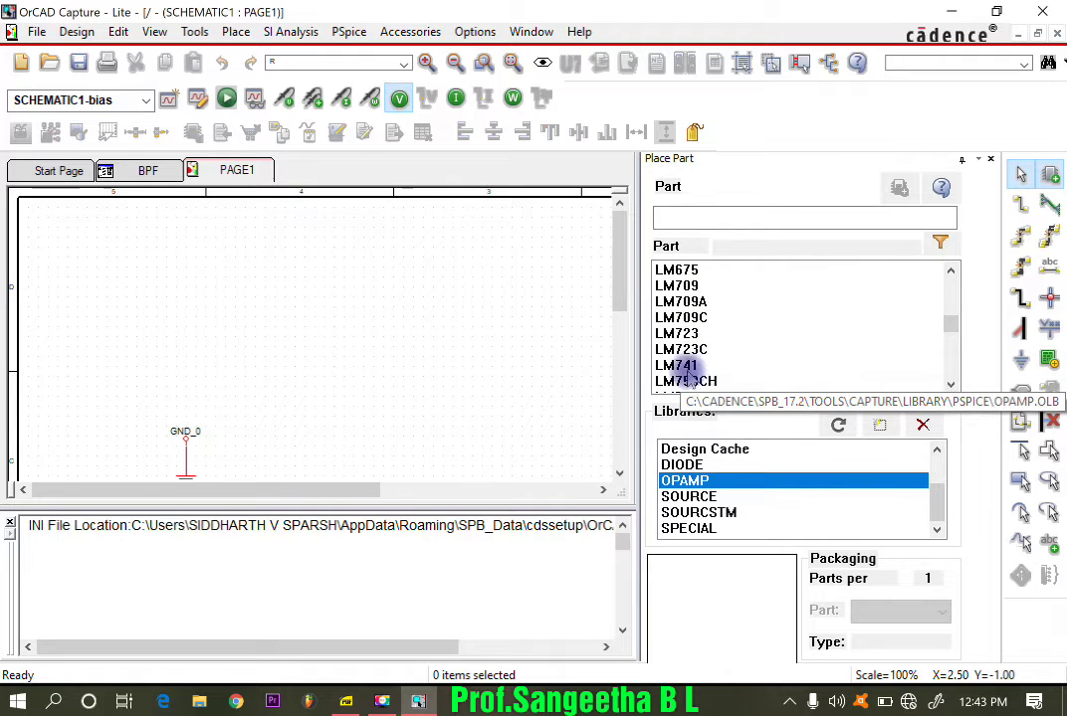
{"action": "left_click", "coordinate": [687, 366]}
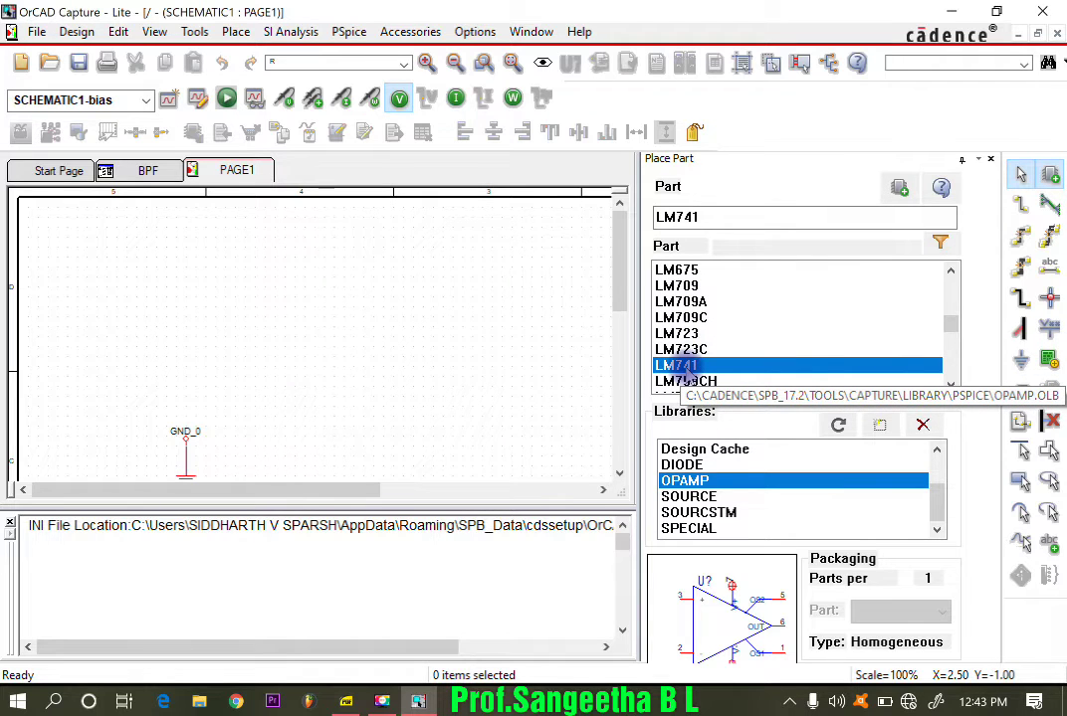
{"action": "double_click", "coordinate": [687, 367]}
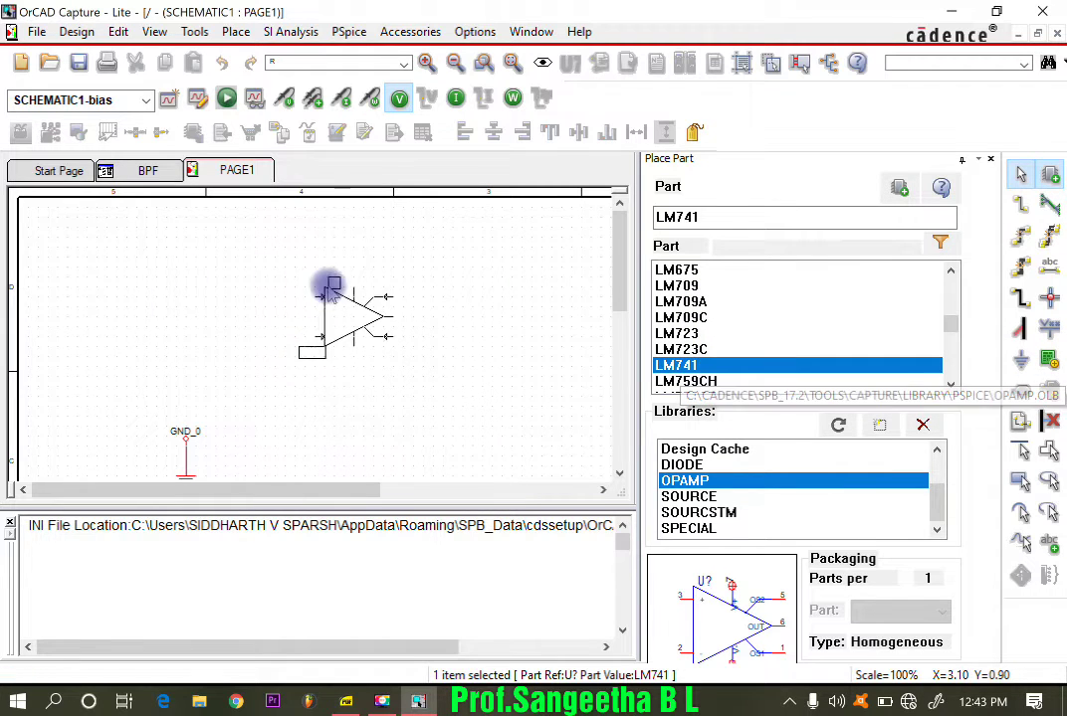
{"action": "key", "text": "Escape"}
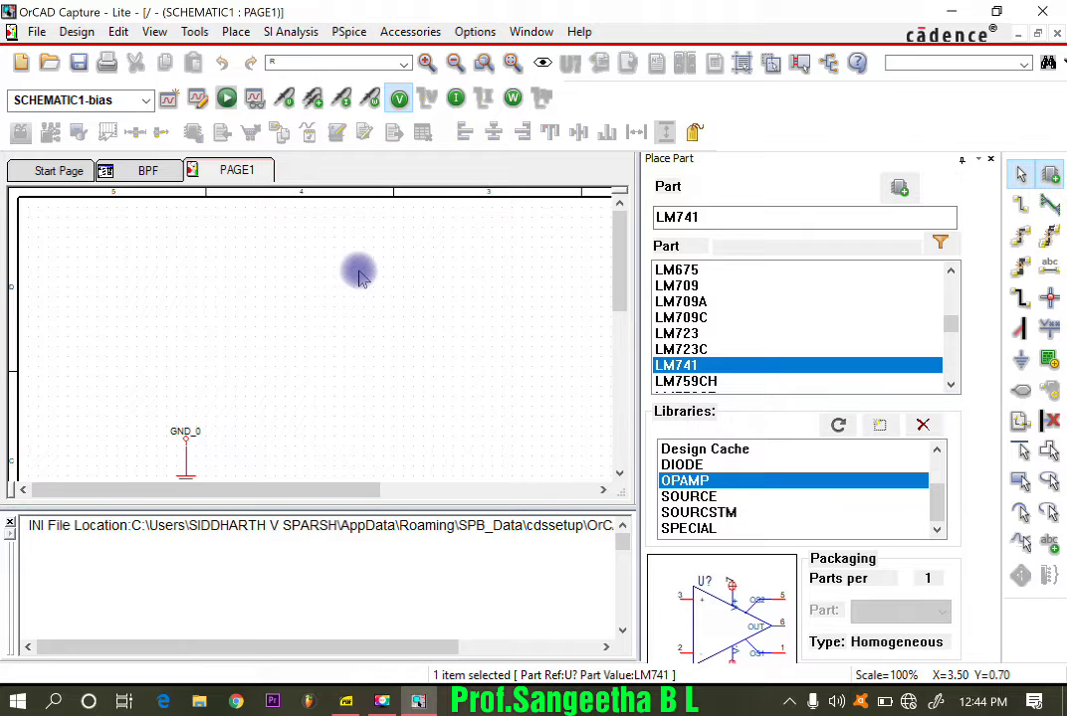
{"action": "left_click", "coordinate": [359, 276]}
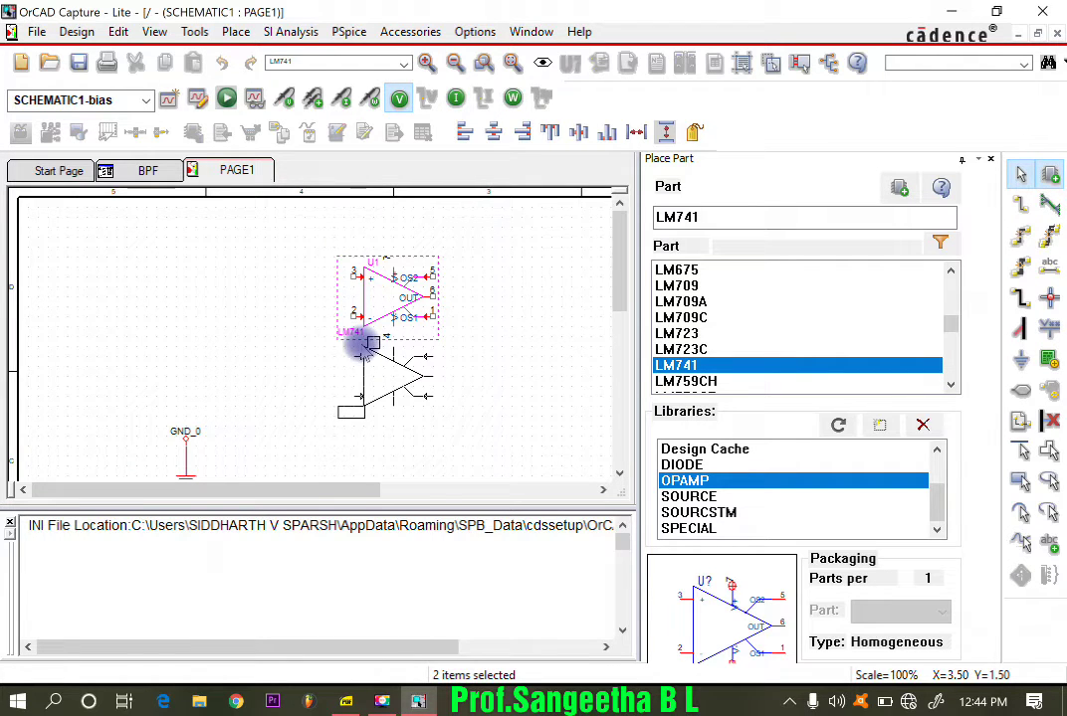
{"action": "key", "text": "Escape"}
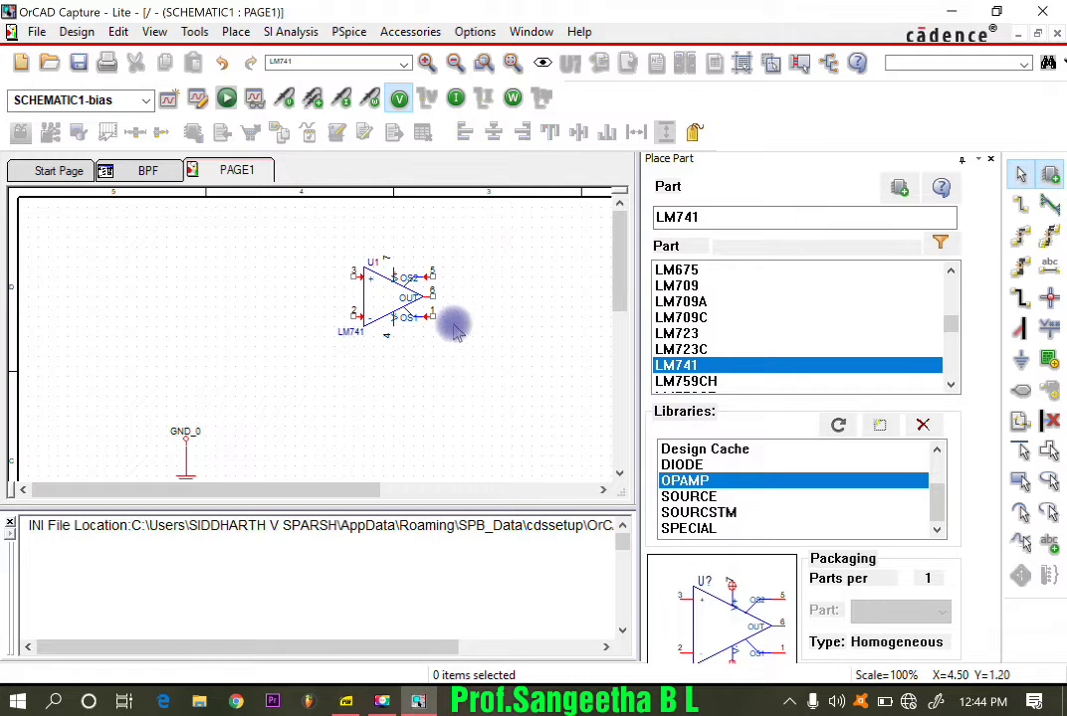
Switch to the AC CLM.pdf lab manual, examine the band pass filter's circuit diagram, and return to OrCAD Capture.
{"action": "left_click", "coordinate": [347, 701]}
{"action": "scroll", "coordinate": [446, 571], "scroll_direction": "down", "scroll_amount": 3}
{"action": "scroll", "coordinate": [448, 573], "scroll_direction": "down", "scroll_amount": 3}
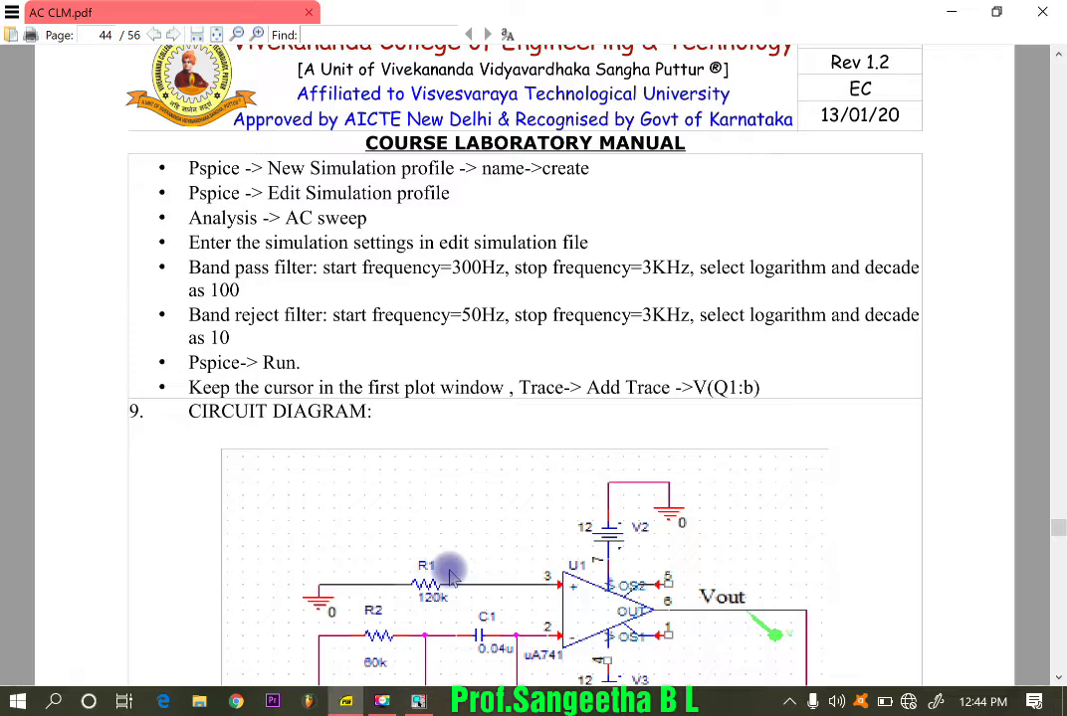
{"action": "scroll", "coordinate": [537, 602], "scroll_direction": "down", "scroll_amount": 3}
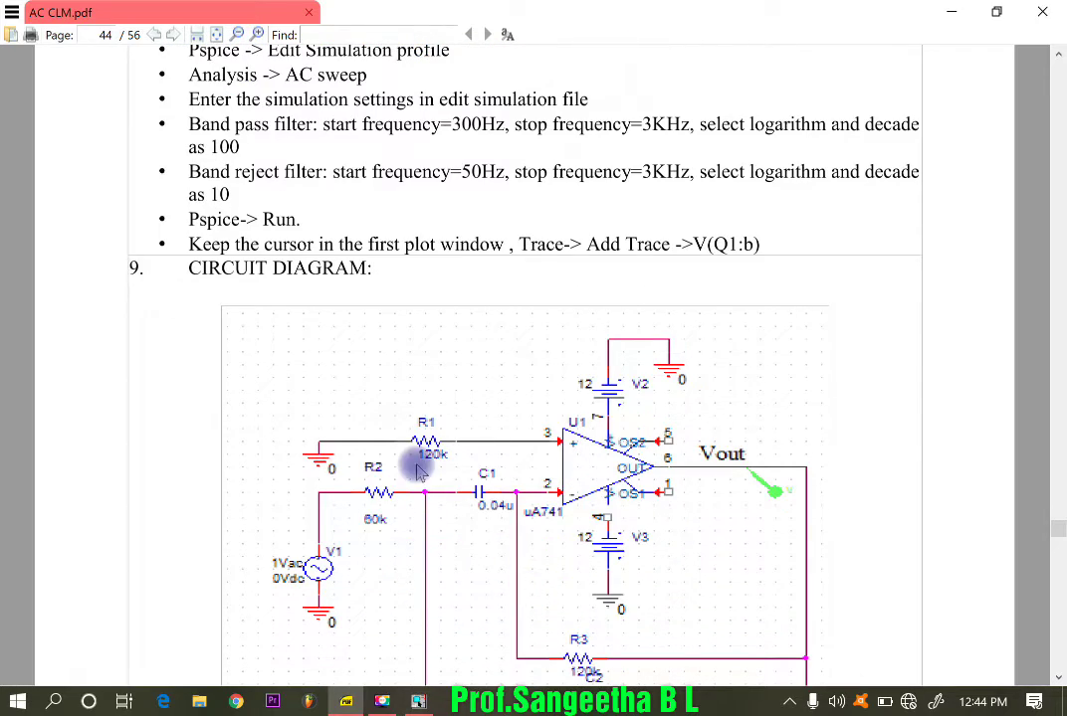
{"action": "scroll", "coordinate": [515, 629], "scroll_direction": "down", "scroll_amount": 2}
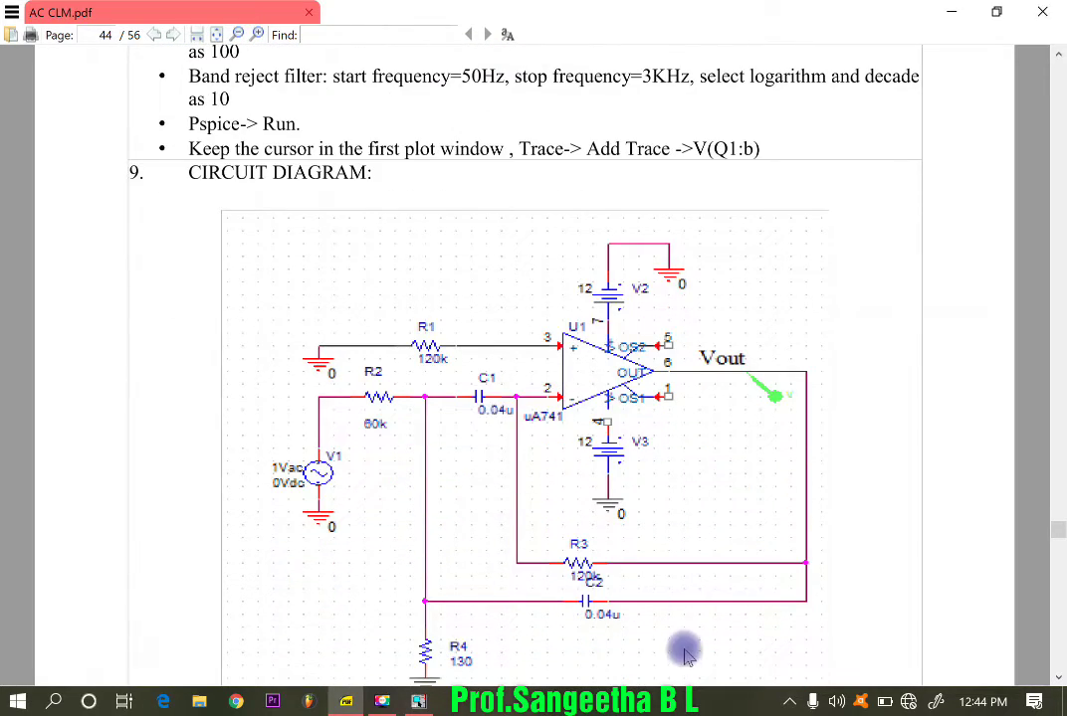
{"action": "left_click", "coordinate": [951, 12]}
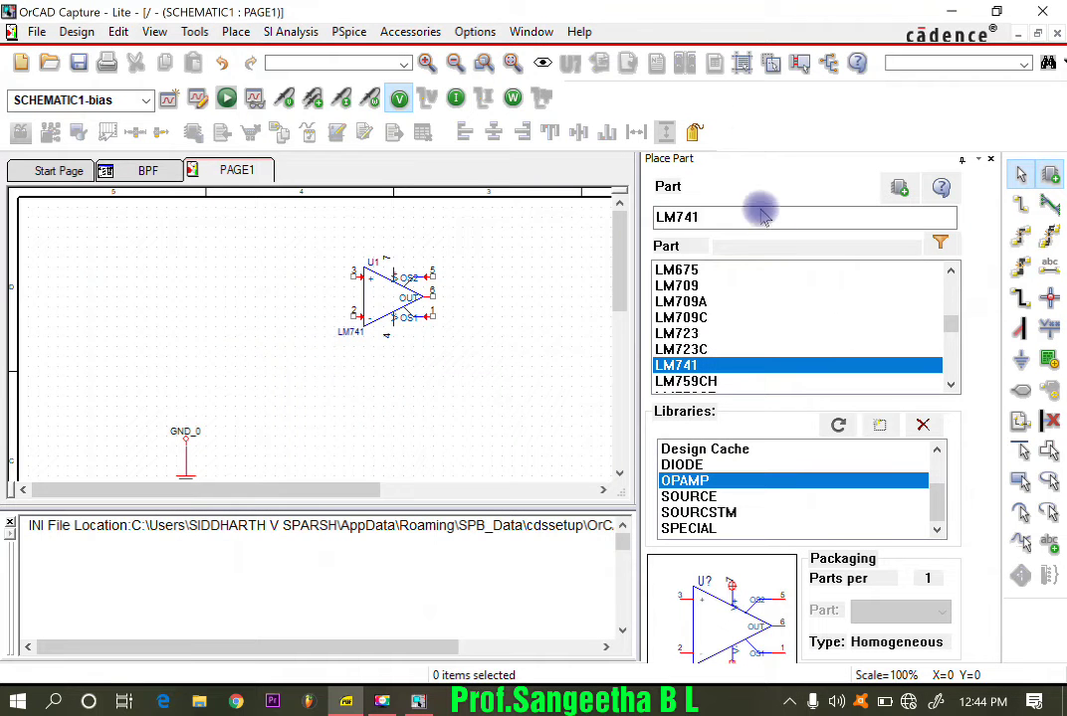
Place two C capacitors from the ANALOG library, one left of the op-amp's inverting input and one below the op-amp.
{"action": "scroll", "coordinate": [697, 487], "scroll_direction": "up", "scroll_amount": 1}
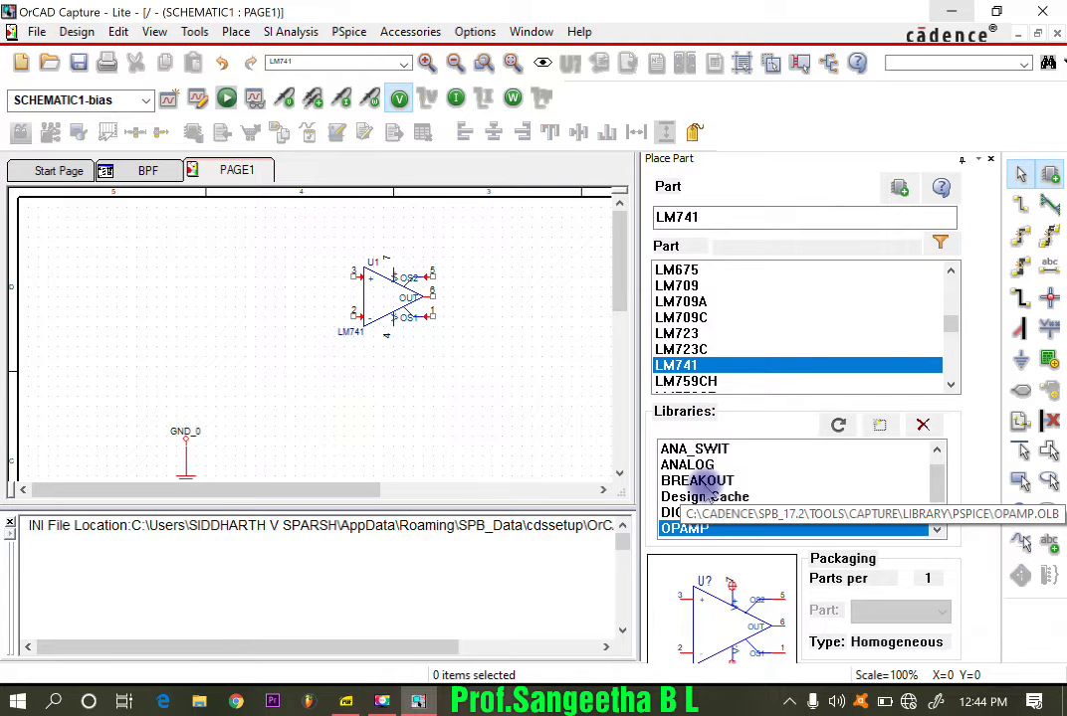
{"action": "scroll", "coordinate": [696, 483], "scroll_direction": "down", "scroll_amount": 1}
{"action": "scroll", "coordinate": [697, 473], "scroll_direction": "up", "scroll_amount": 1}
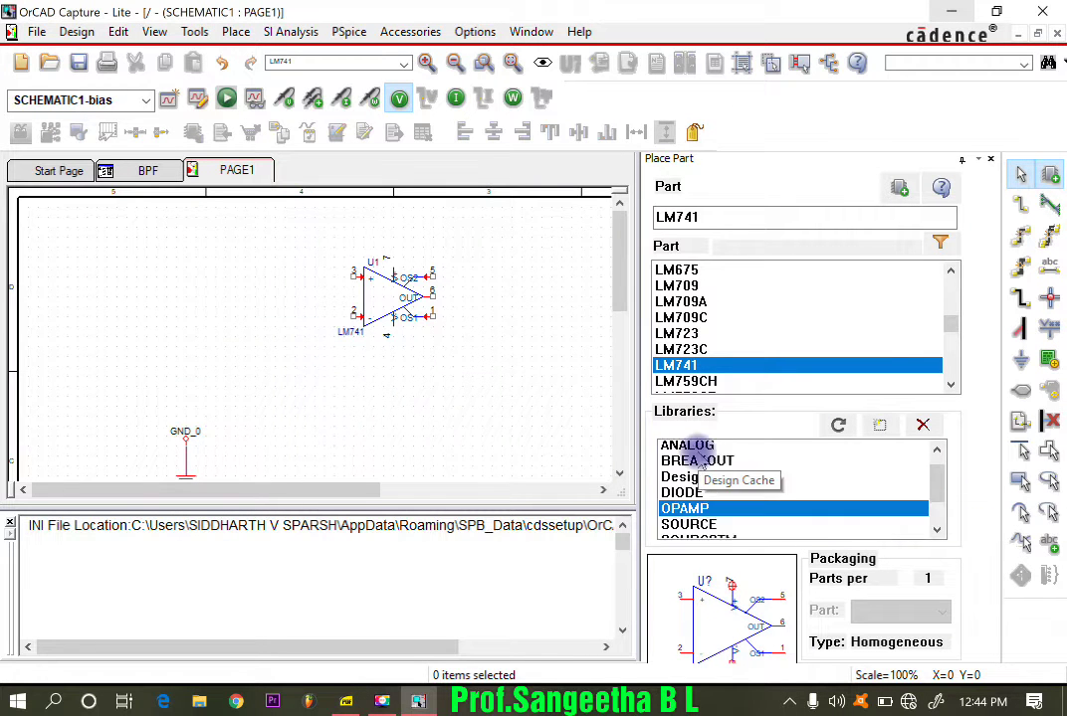
{"action": "left_click", "coordinate": [700, 466]}
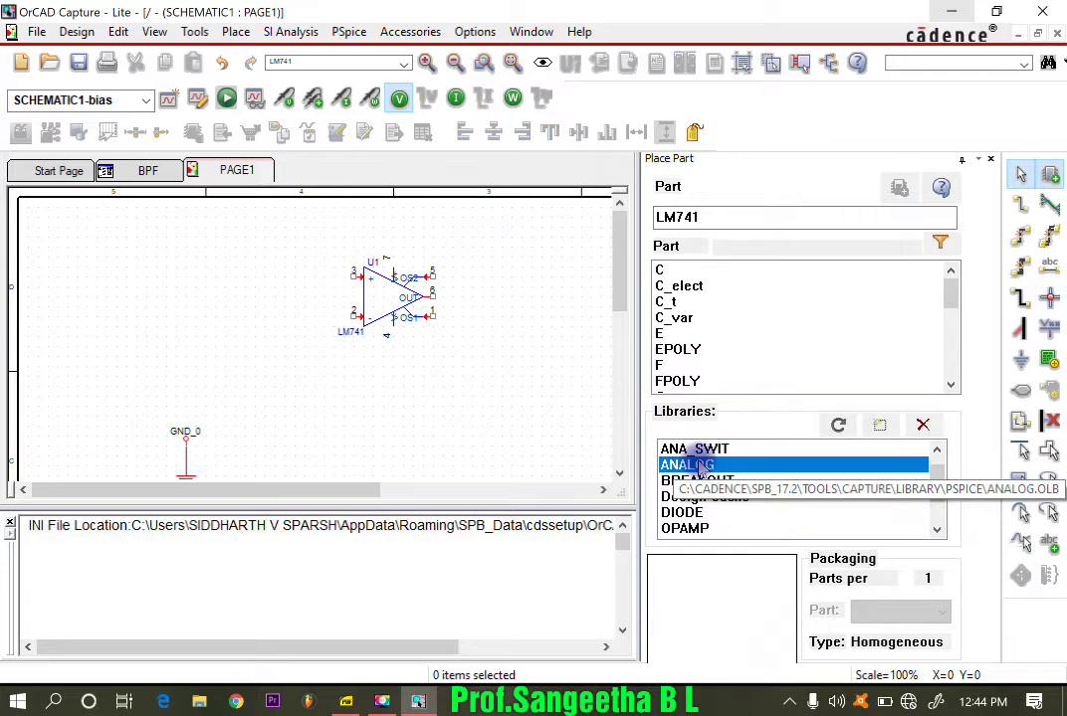
{"action": "left_click", "coordinate": [669, 269]}
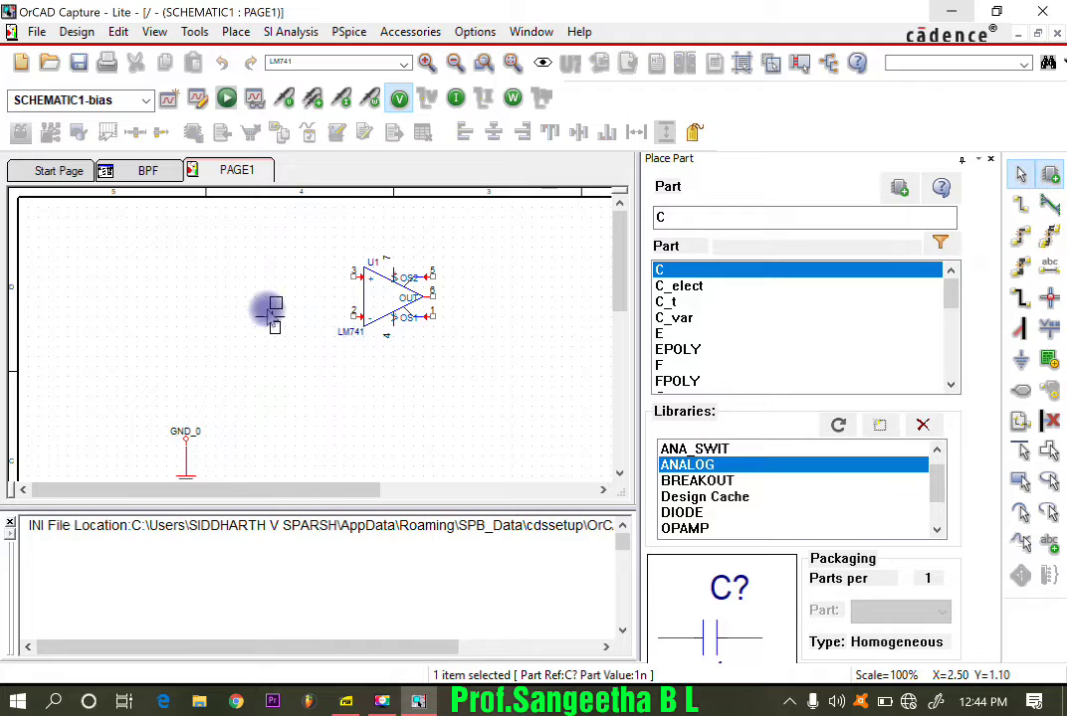
{"action": "key", "text": "Escape"}
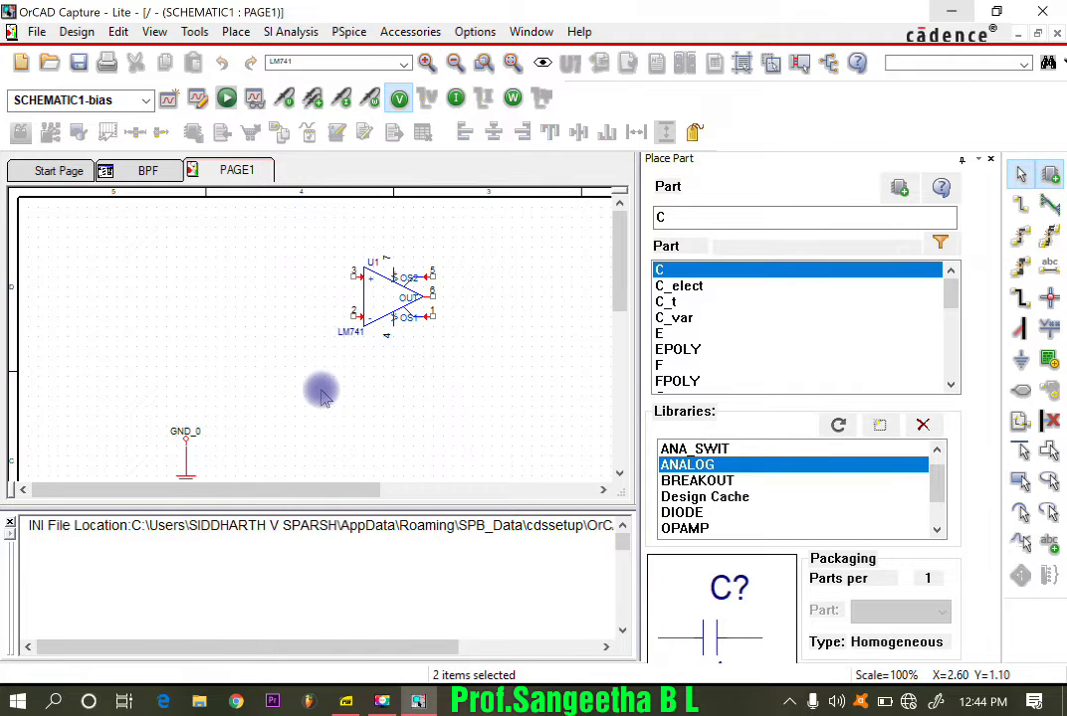
{"action": "left_click", "coordinate": [321, 395]}
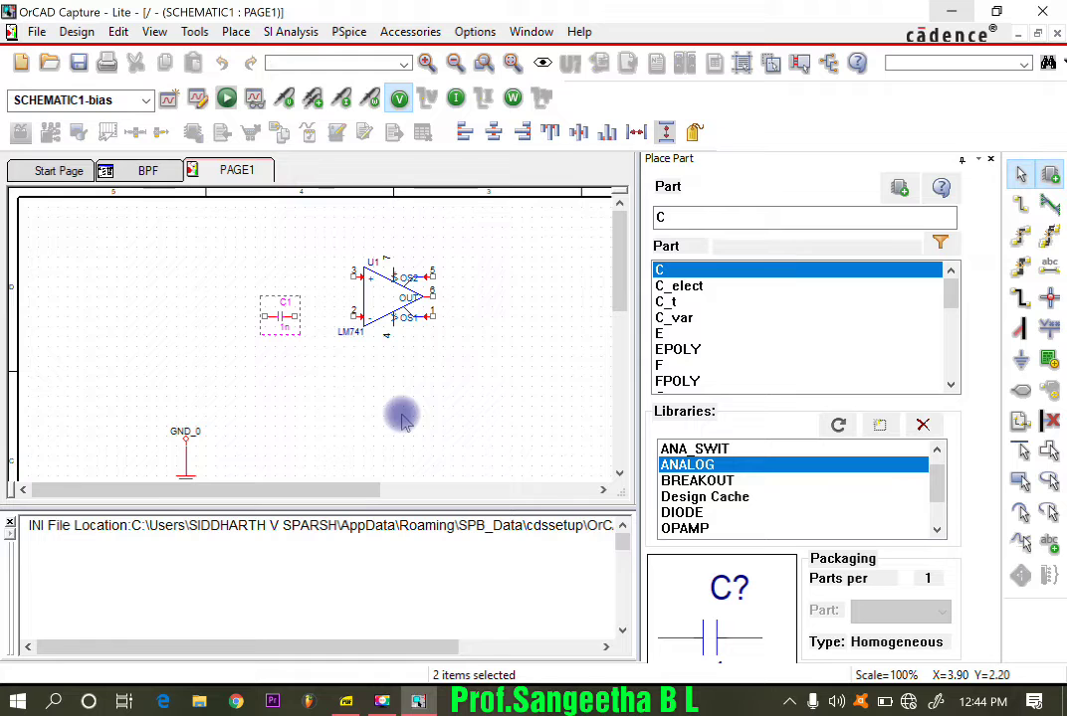
{"action": "left_click_drag", "start_coordinate": [274, 313], "coordinate": [396, 419]}
Place four R resistors from the ANALOG library: two left of C1, one just above C2, and one between the ground symbol and C2.
{"action": "left_click_drag", "start_coordinate": [951, 388], "coordinate": [947, 383]}
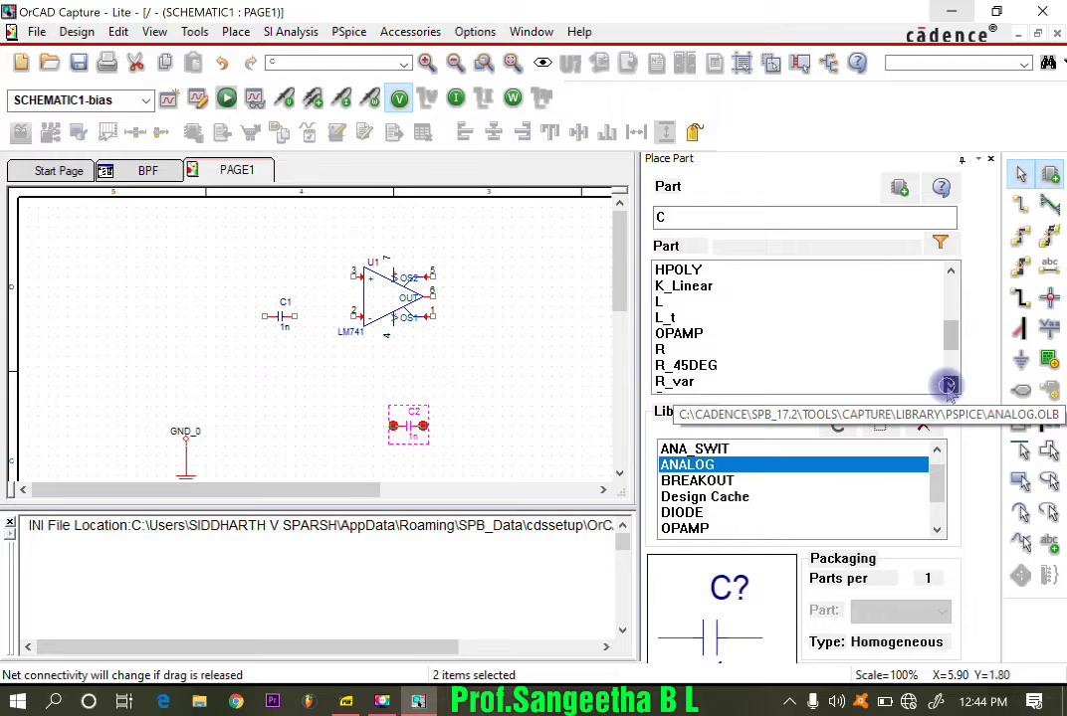
{"action": "left_click", "coordinate": [660, 349]}
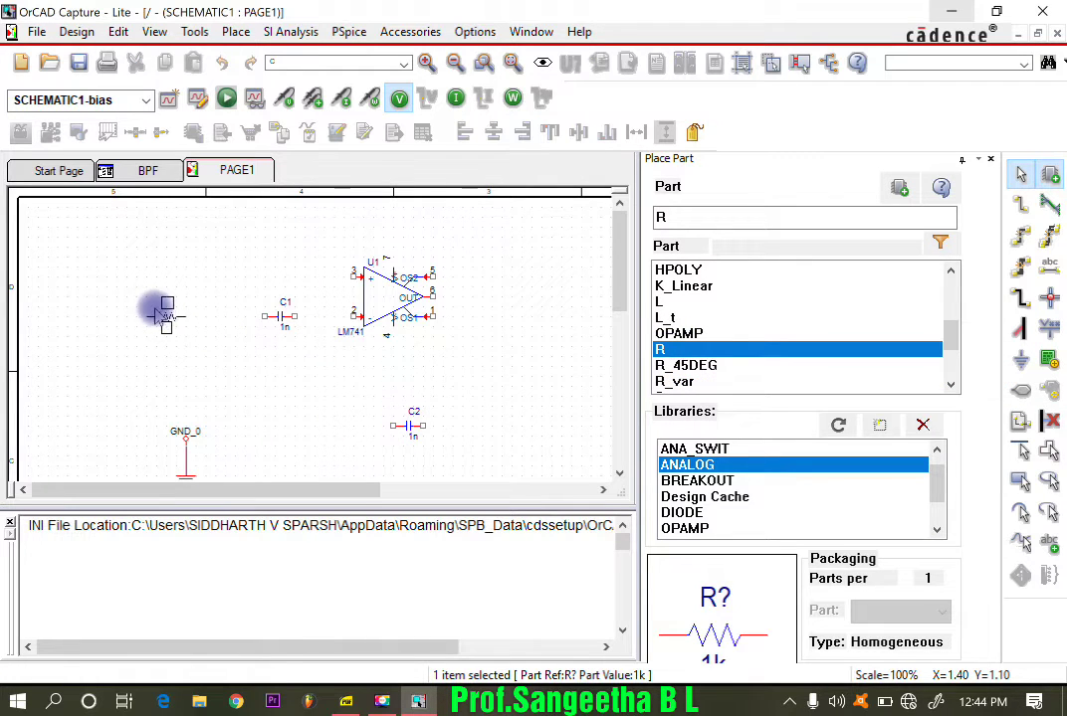
{"action": "left_click", "coordinate": [180, 317]}
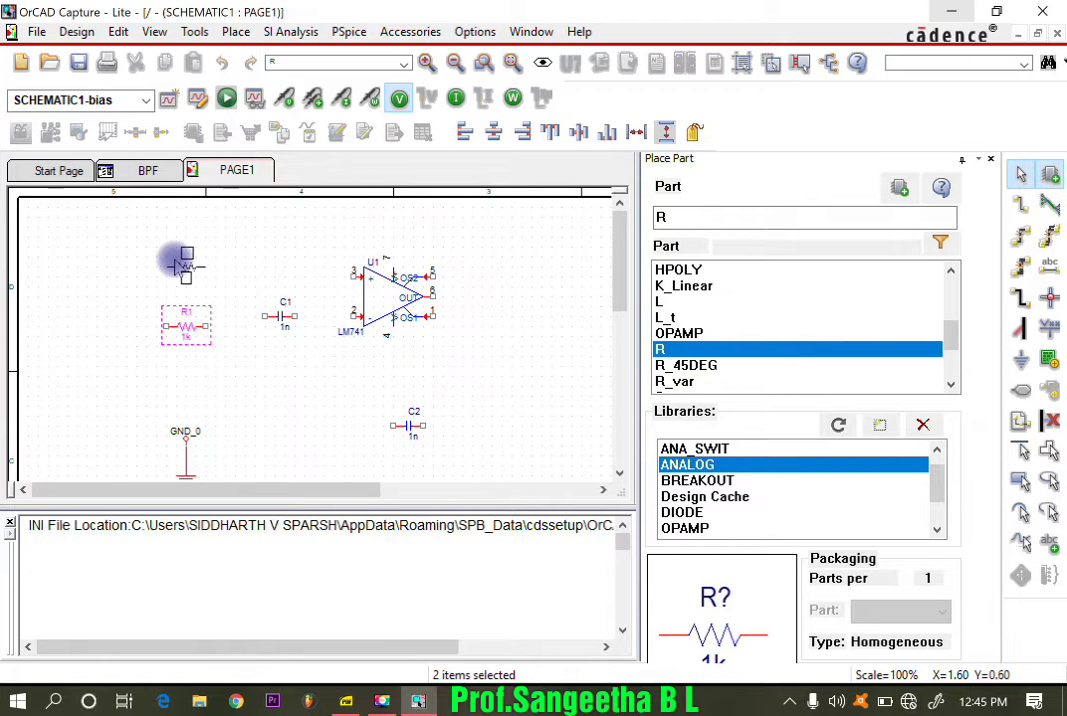
{"action": "left_click", "coordinate": [174, 260]}
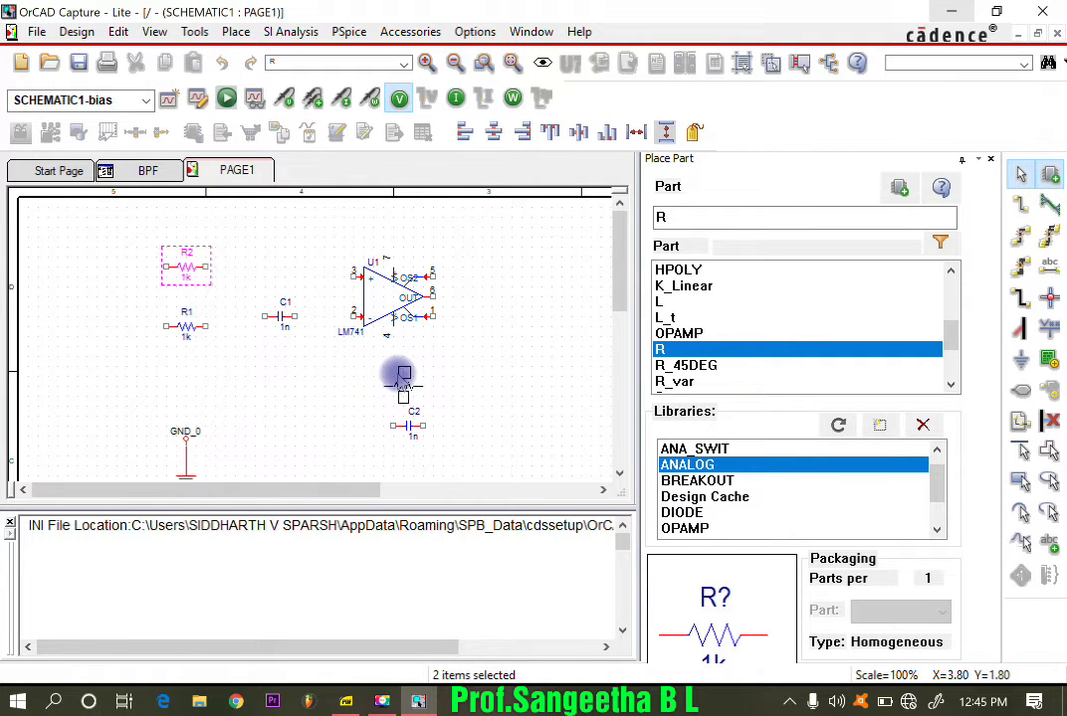
{"action": "left_click", "coordinate": [401, 381]}
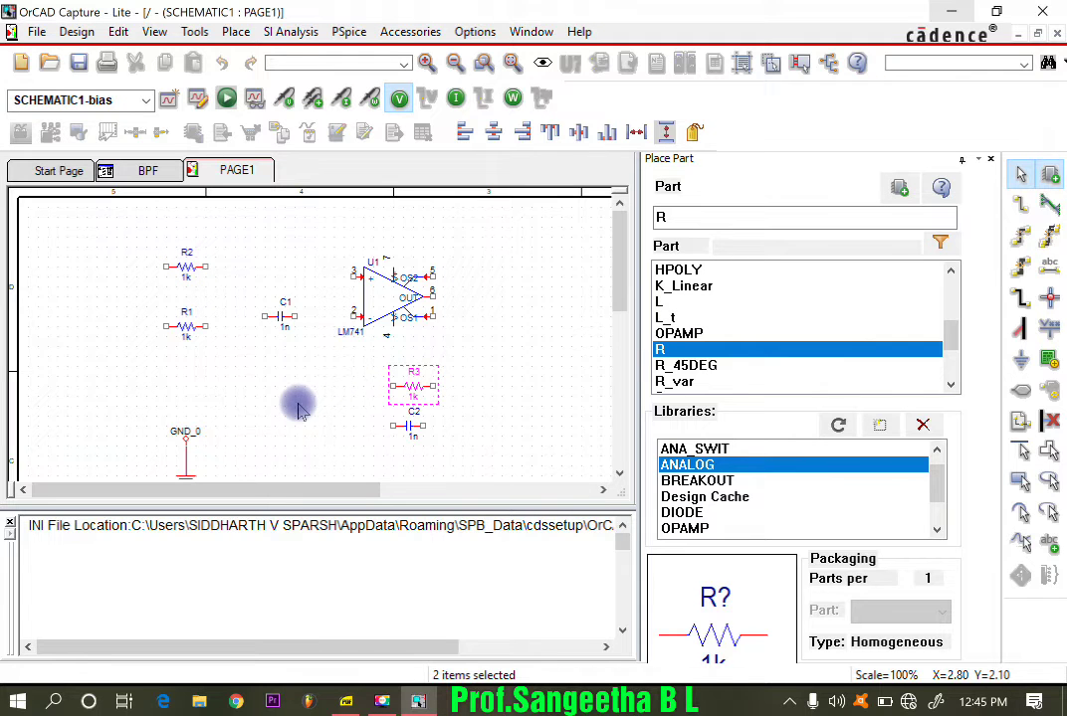
{"action": "mouse_move", "coordinate": [299, 411]}
{"action": "left_mouse_down"}
{"action": "mouse_move", "coordinate": [276, 405]}
{"action": "mouse_move", "coordinate": [304, 412]}
{"action": "left_mouse_up"}
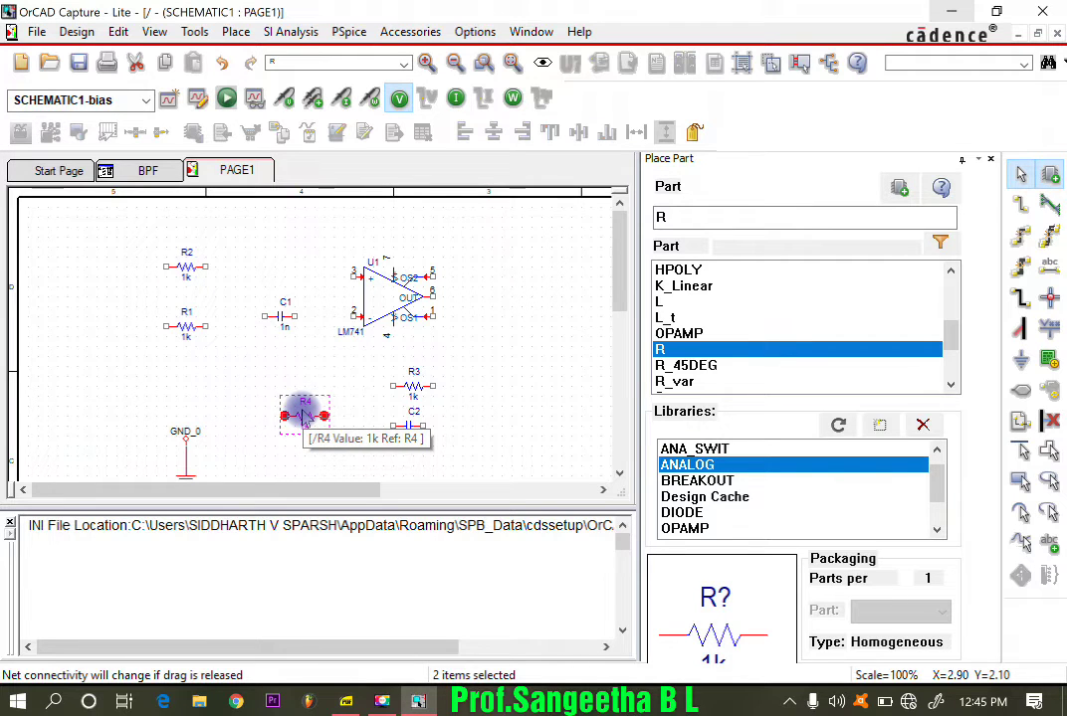
Rotate resistor R4, between the ground symbol and C2, to a vertical orientation.
{"action": "left_click_drag", "start_coordinate": [304, 418], "coordinate": [302, 421]}
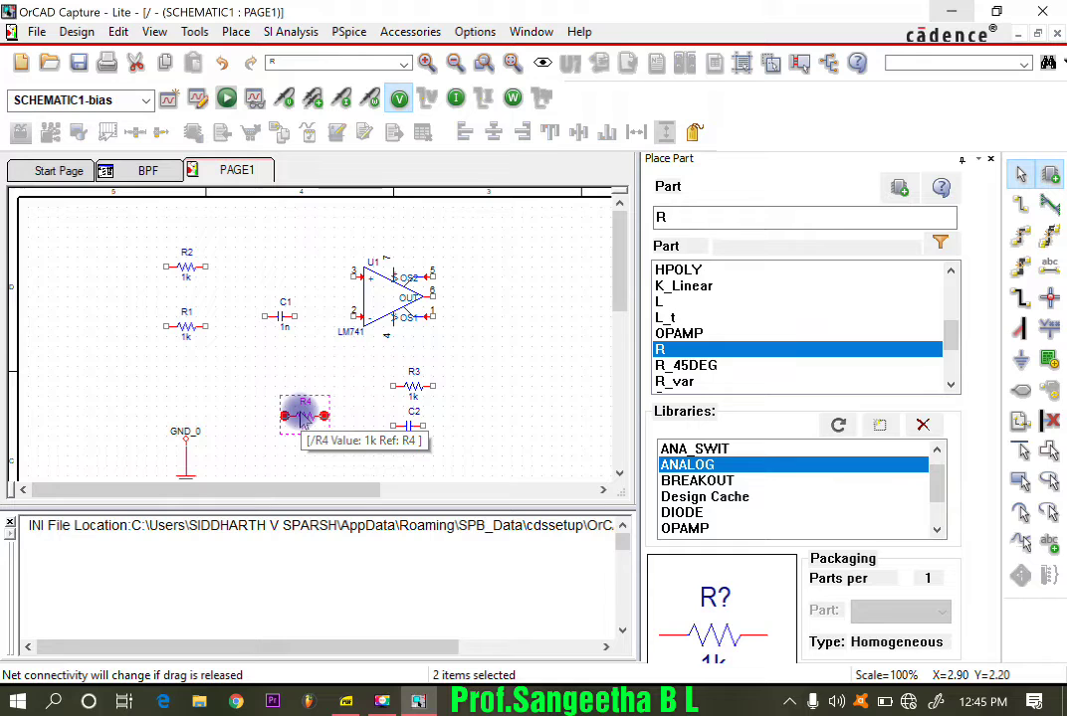
{"action": "right_click", "coordinate": [305, 418]}
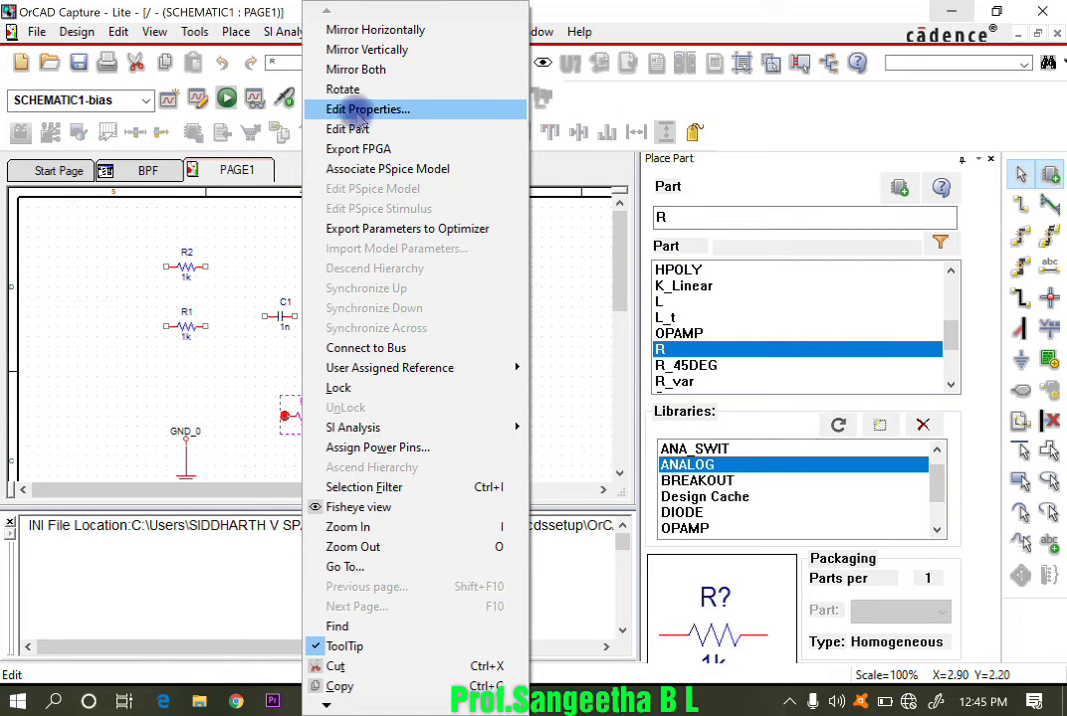
{"action": "left_click", "coordinate": [387, 90]}
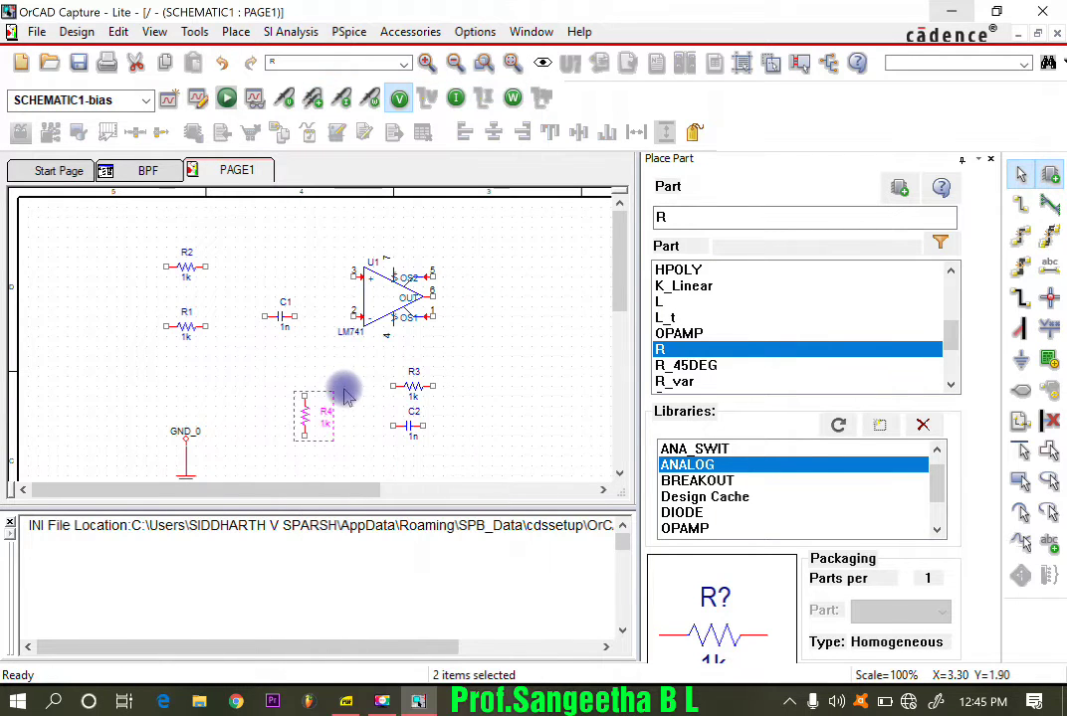
{"action": "left_click", "coordinate": [381, 379]}
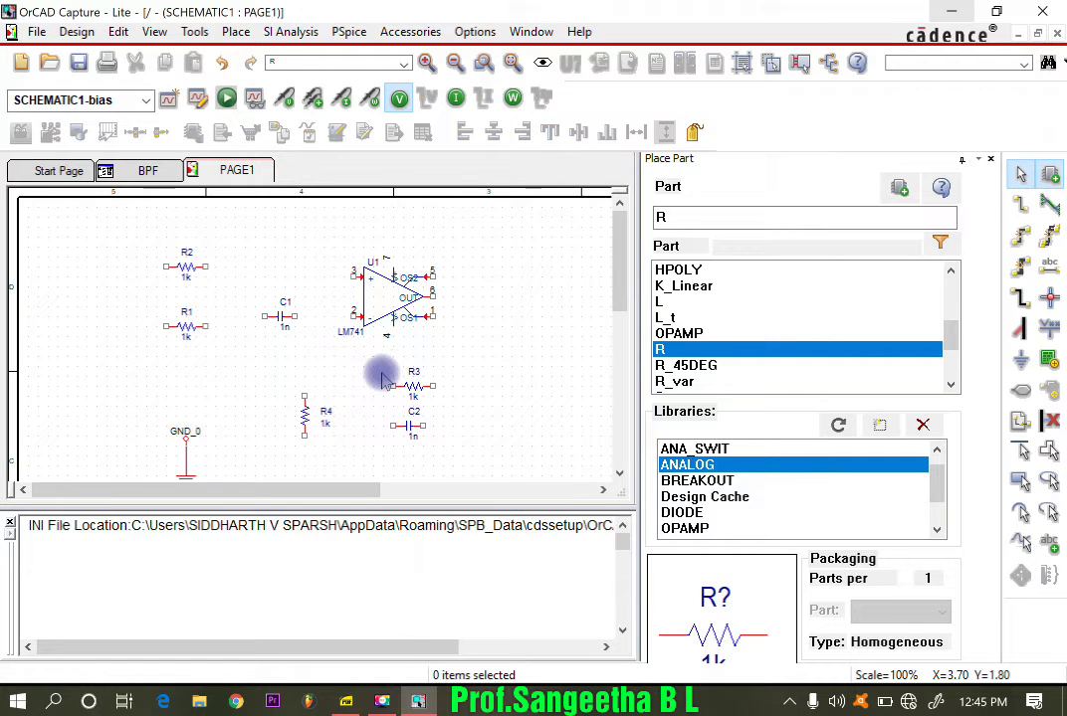
Wire R2 to the op-amp's non-inverting input (pin 3), and R1 through C1 to the inverting input (pin 2).
{"action": "left_click", "coordinate": [1020, 204]}
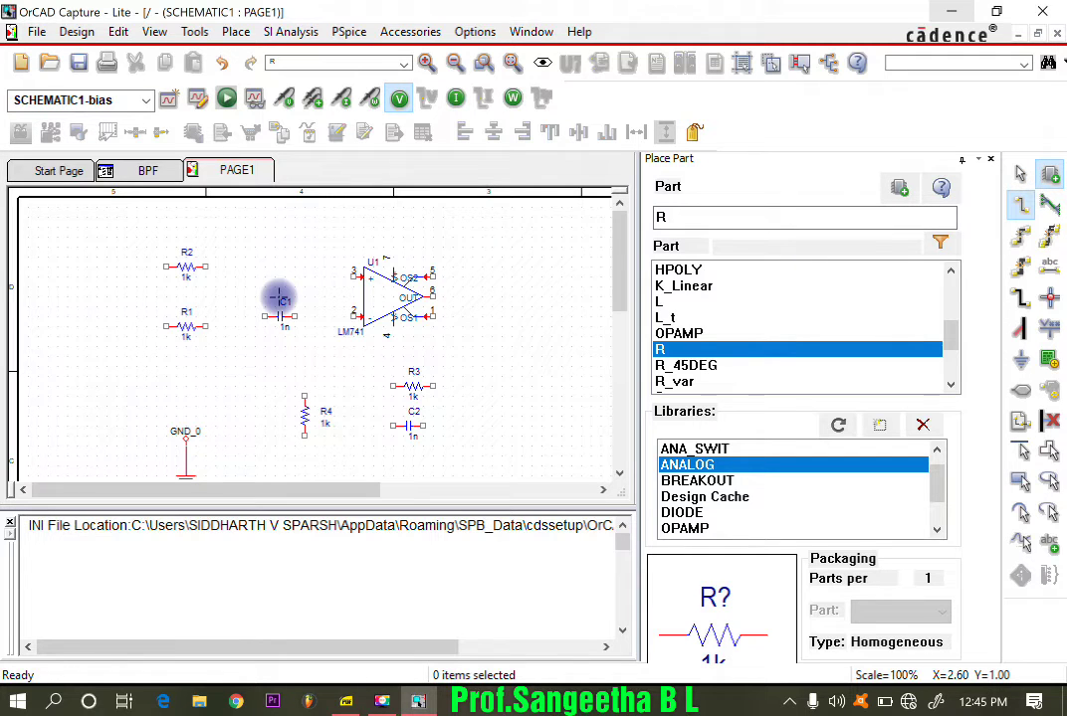
{"action": "left_click", "coordinate": [203, 266]}
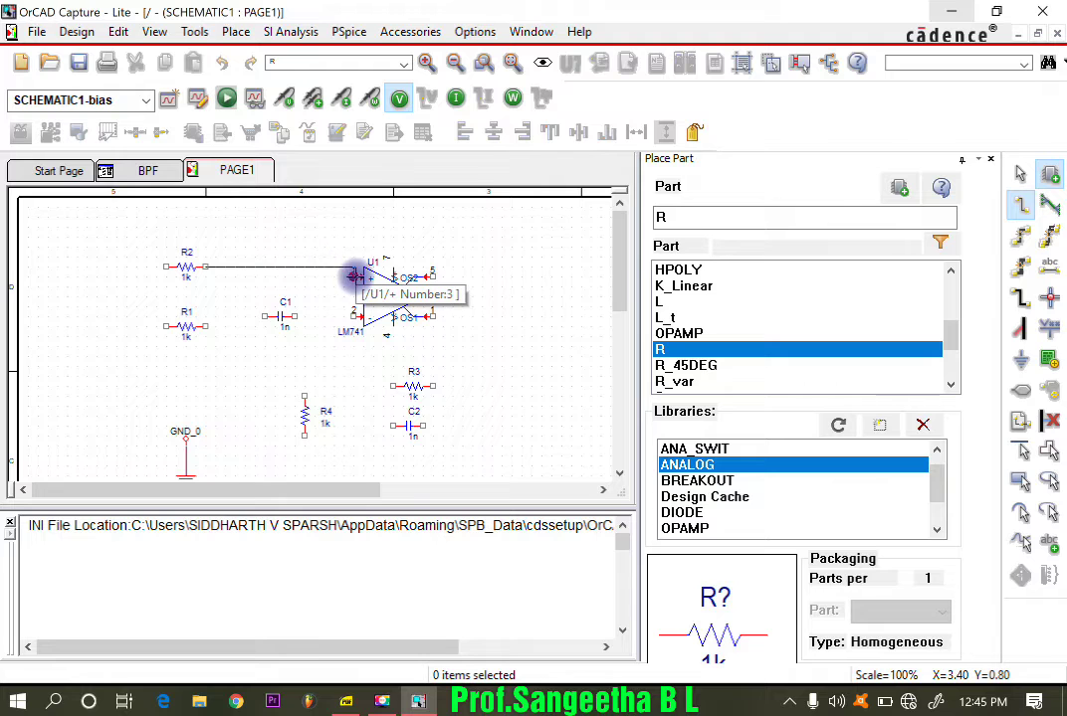
{"action": "left_click", "coordinate": [355, 276]}
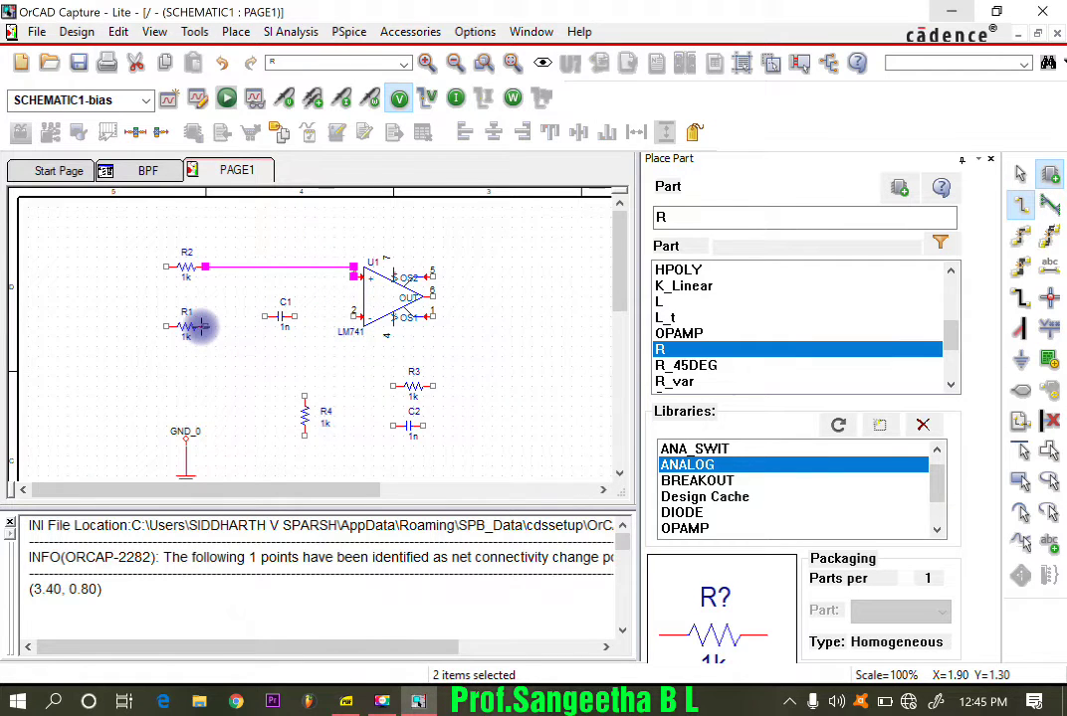
{"action": "left_click", "coordinate": [205, 326]}
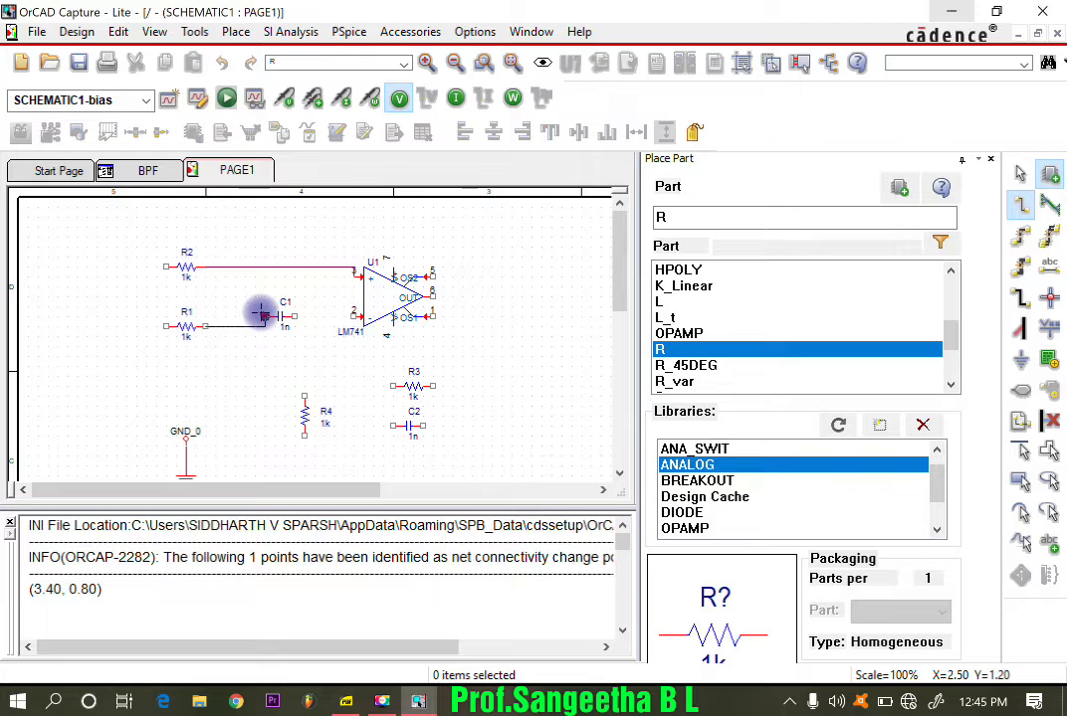
{"action": "left_click", "coordinate": [262, 316]}
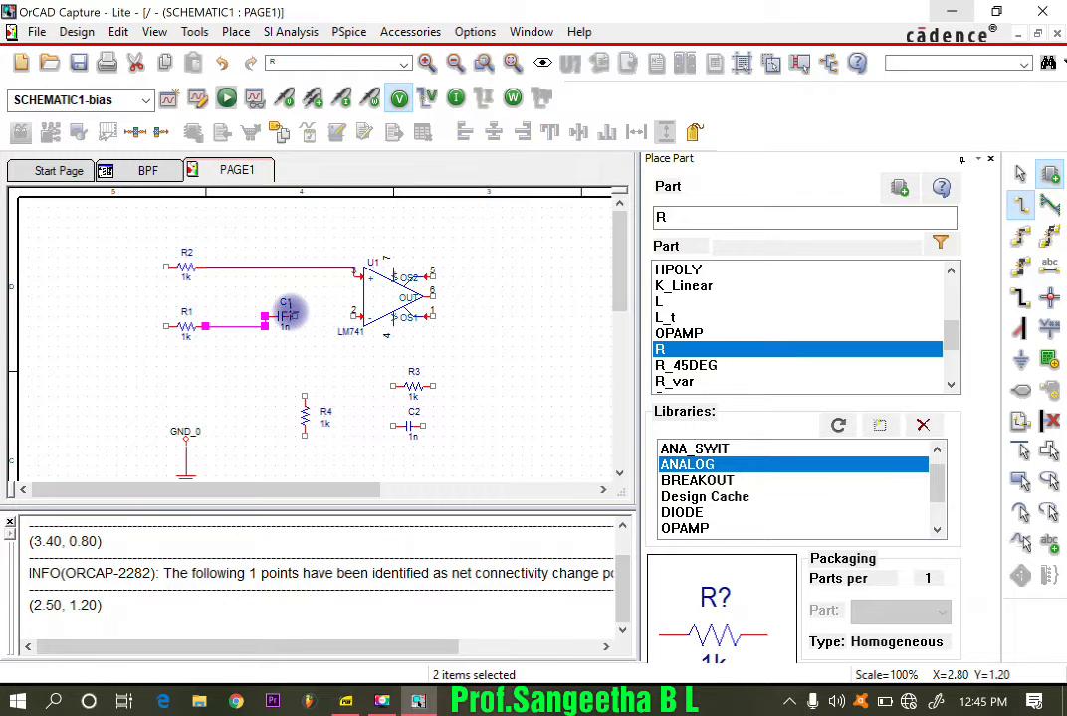
{"action": "left_click", "coordinate": [294, 316]}
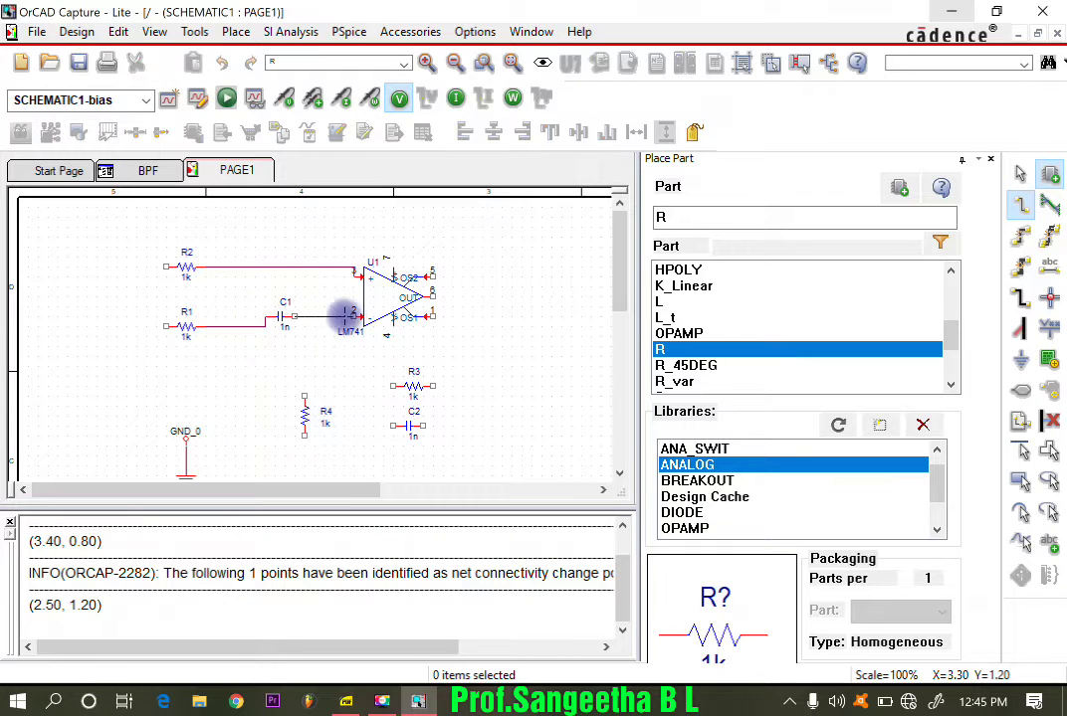
{"action": "left_click", "coordinate": [350, 316]}
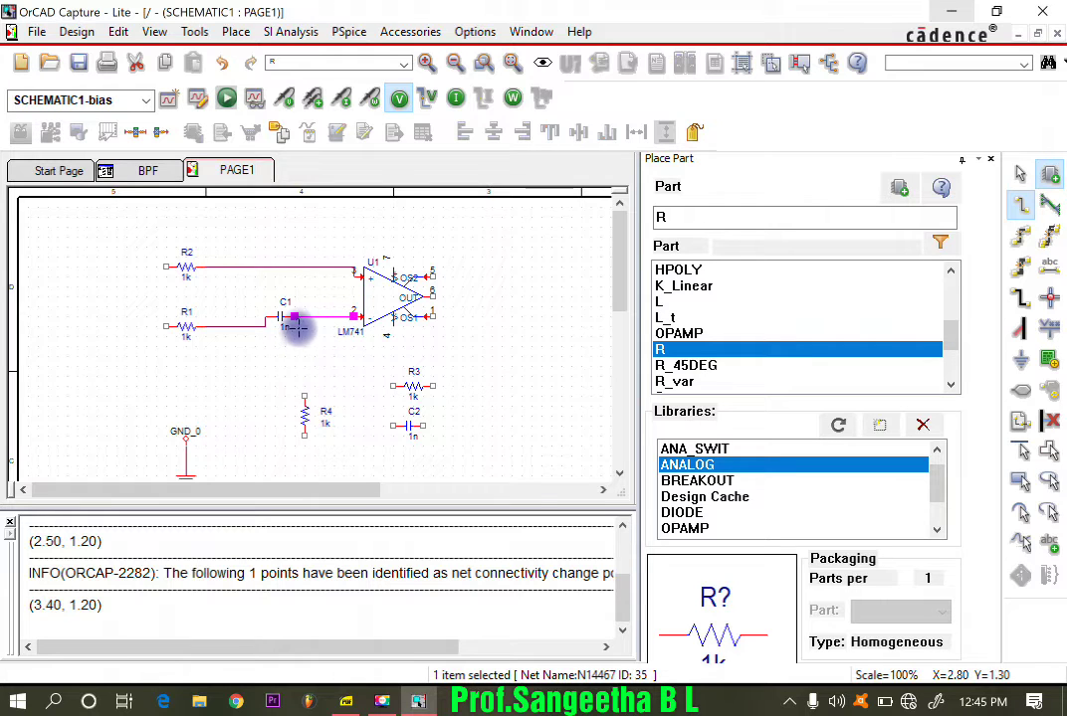
Wire resistor R3 as feedback between the op-amp's inverting input net and its output (pin 6).
{"action": "left_click", "coordinate": [391, 387]}
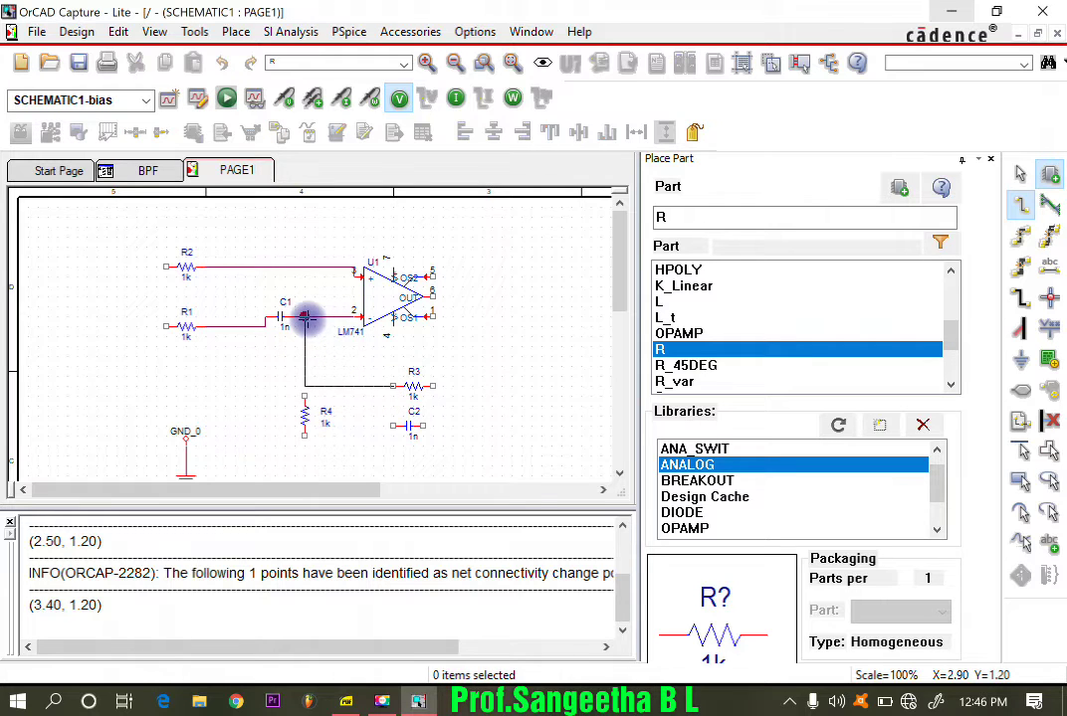
{"action": "left_click", "coordinate": [306, 316]}
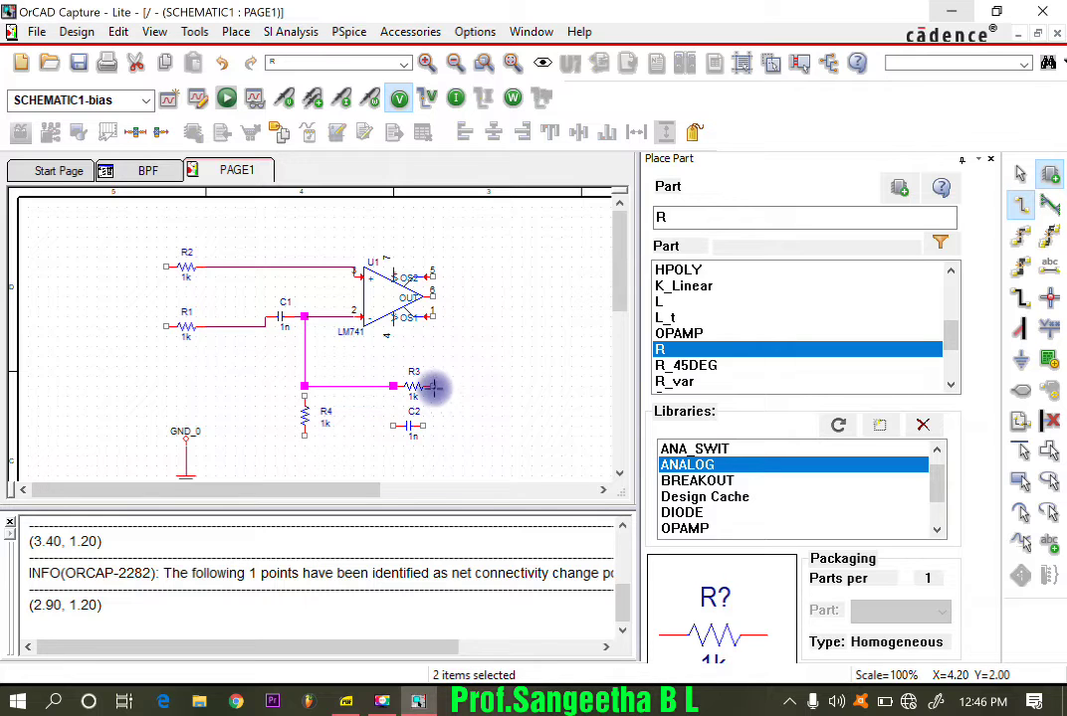
{"action": "left_click", "coordinate": [434, 297]}
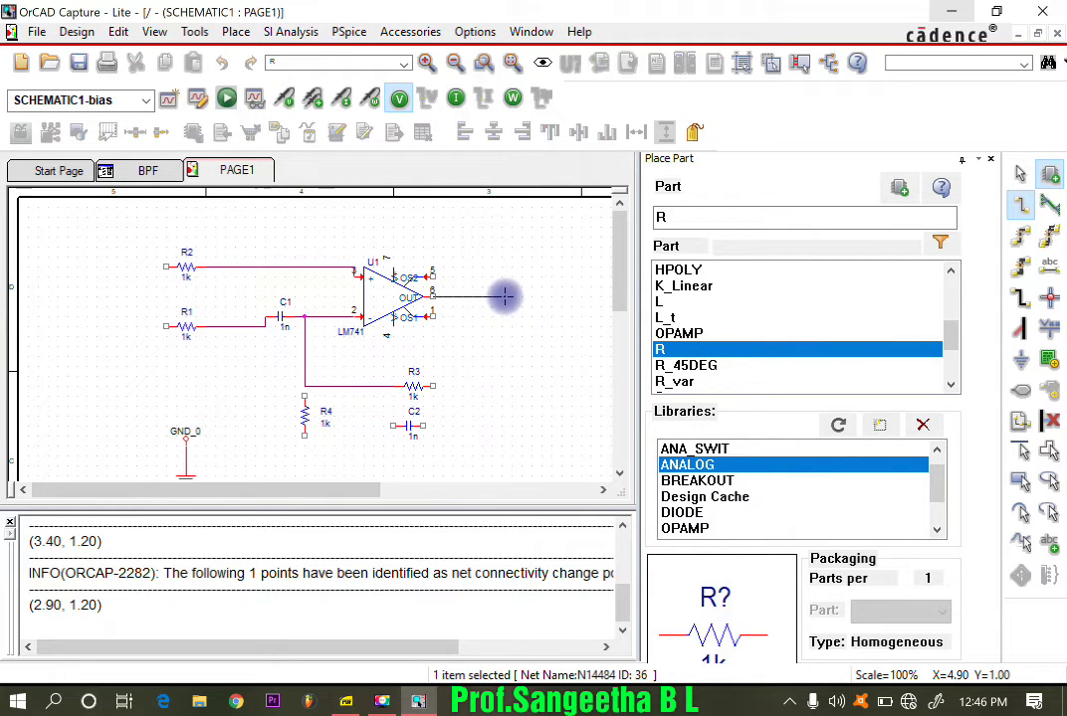
{"action": "left_click", "coordinate": [502, 296]}
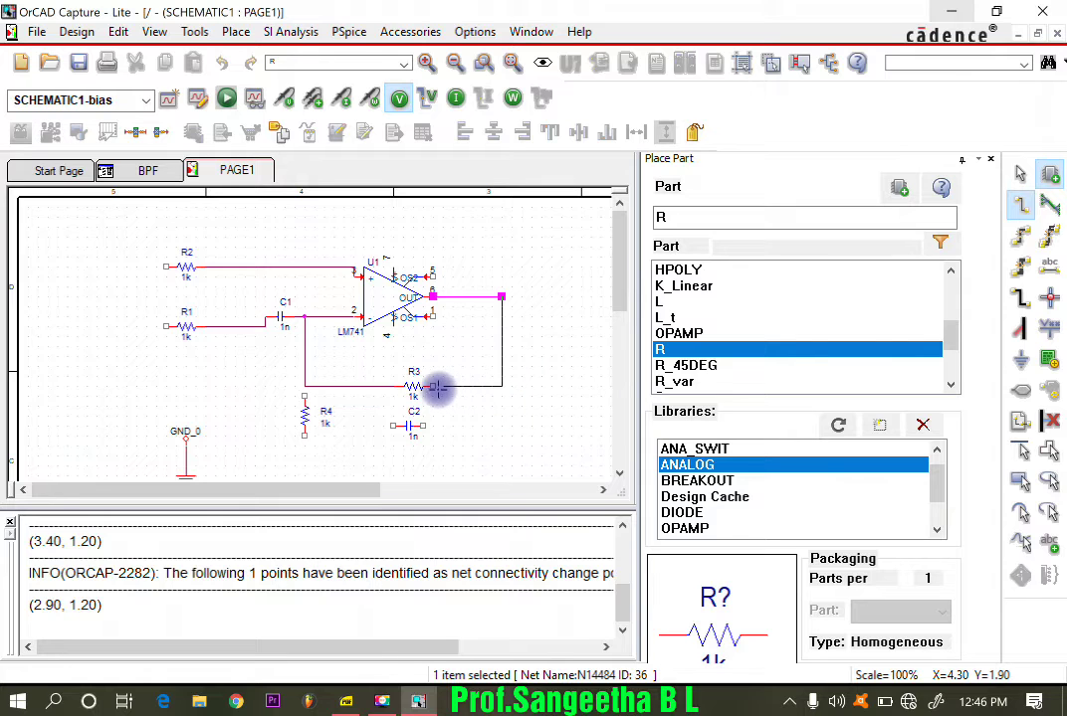
{"action": "left_click", "coordinate": [433, 386]}
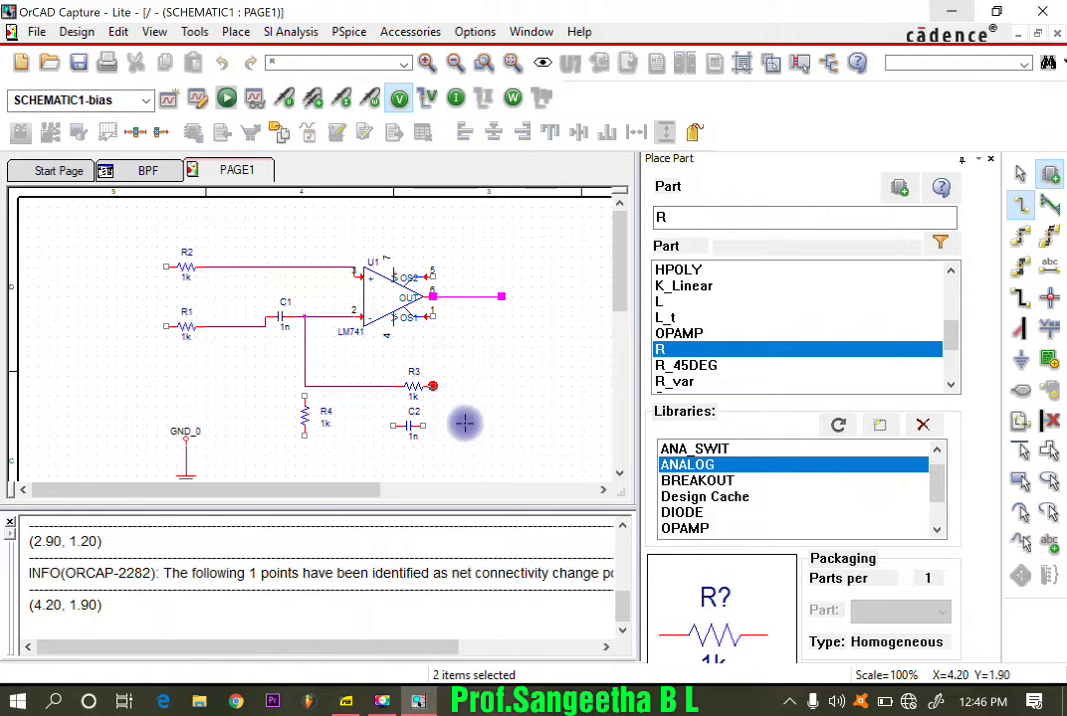
Wire the right end of capacitor C2 to the output net at the corner beside R3.
{"action": "left_click", "coordinate": [424, 426]}
{"action": "left_click", "coordinate": [502, 426]}
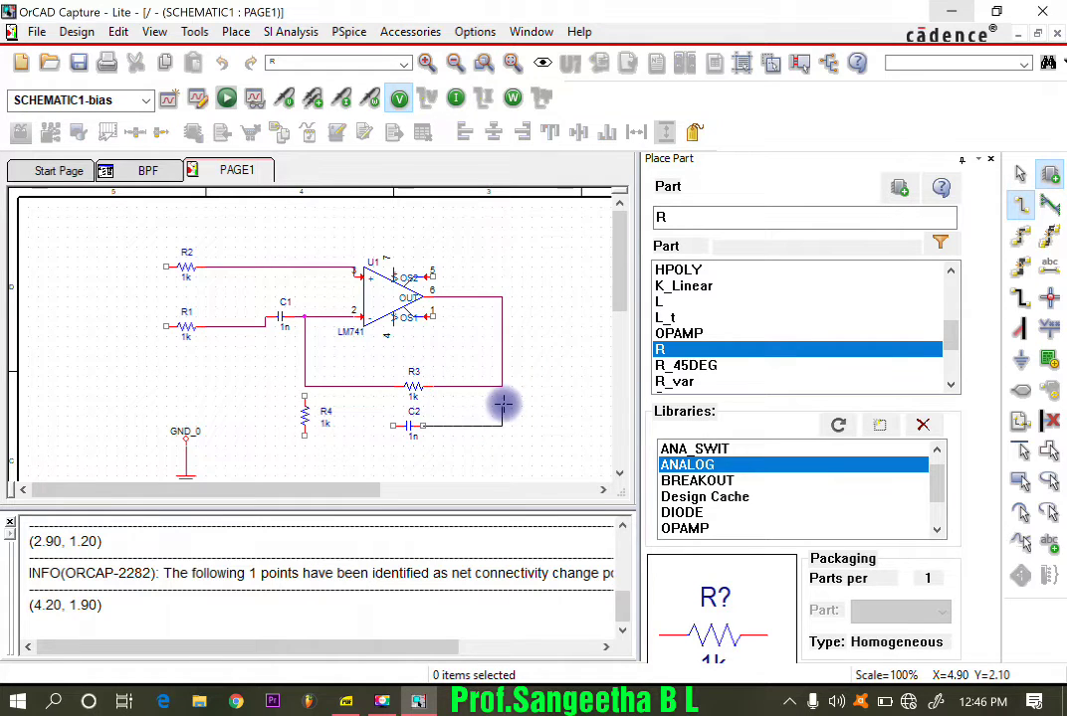
{"action": "left_click", "coordinate": [500, 386]}
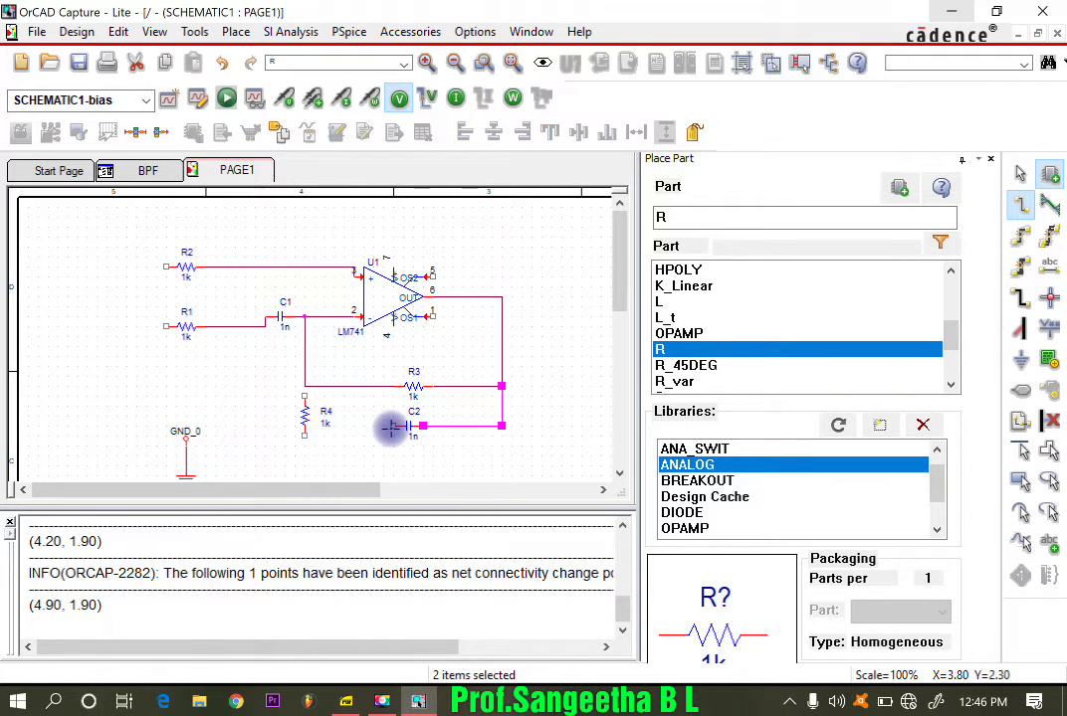
{"action": "key", "text": "Escape"}
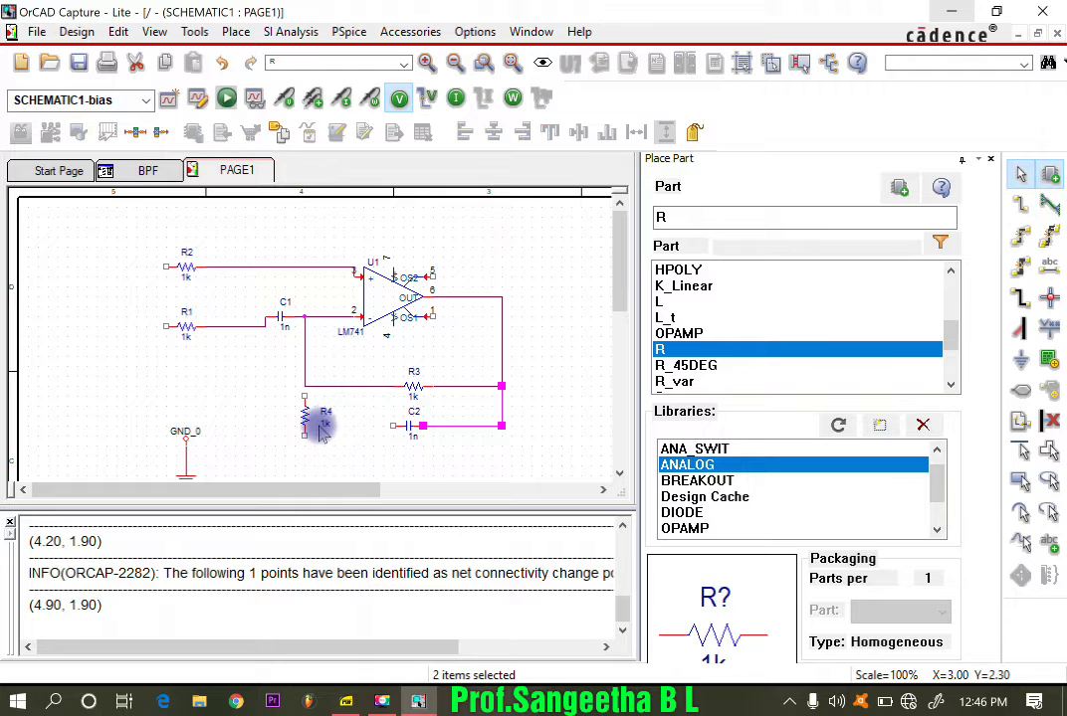
Move vertical resistor R4 down below the feedback wire and wire its upper end to the corner of the R3 feedback net.
{"action": "left_click_drag", "start_coordinate": [297, 420], "coordinate": [296, 457]}
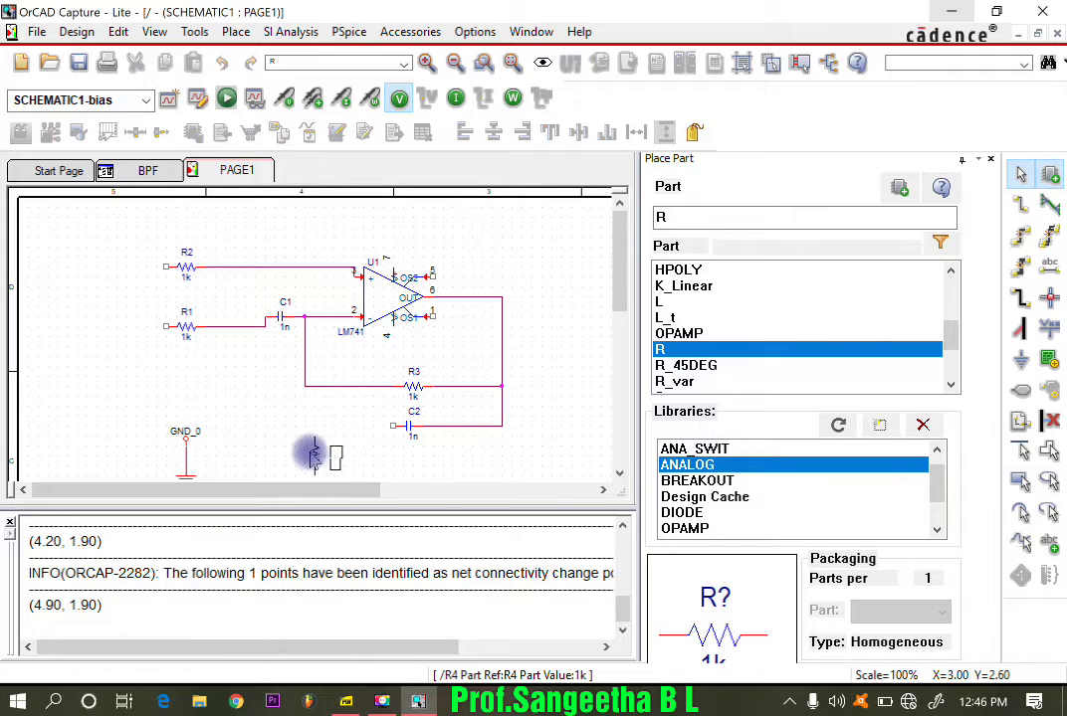
{"action": "left_click", "coordinate": [300, 445]}
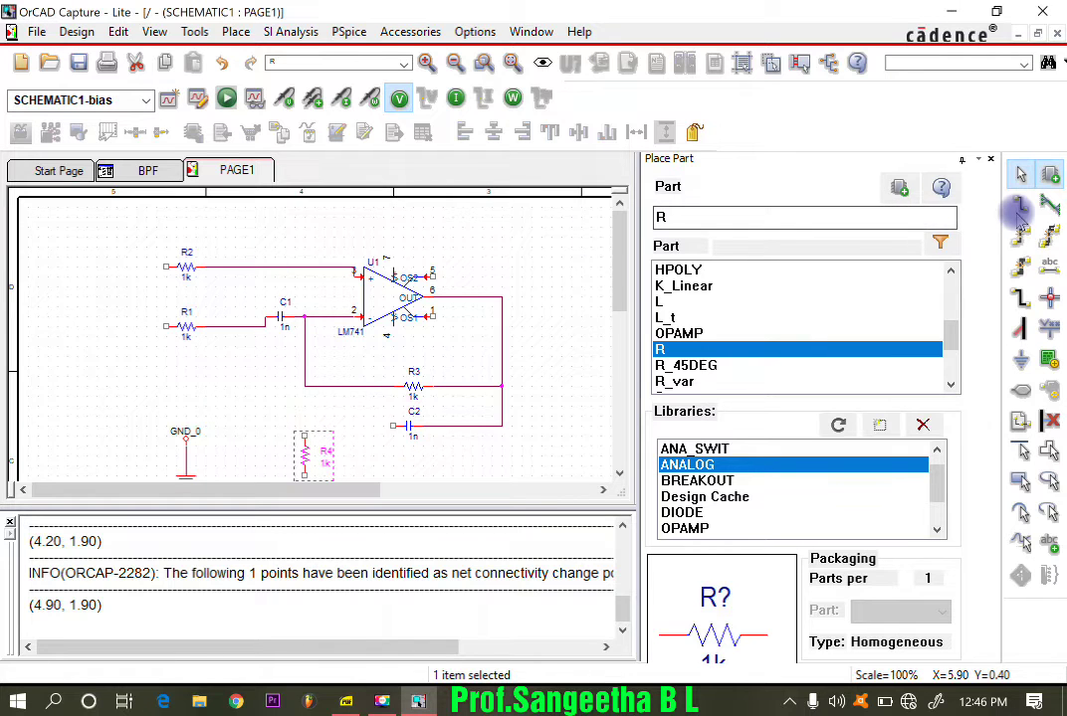
{"action": "left_click", "coordinate": [1019, 206]}
{"action": "left_click", "coordinate": [302, 435]}
{"action": "left_click", "coordinate": [301, 386]}
Wire R4's upper end to the inverting-input net and connect C2's left end to that net with a straight horizontal wire.
{"action": "left_click", "coordinate": [301, 430]}
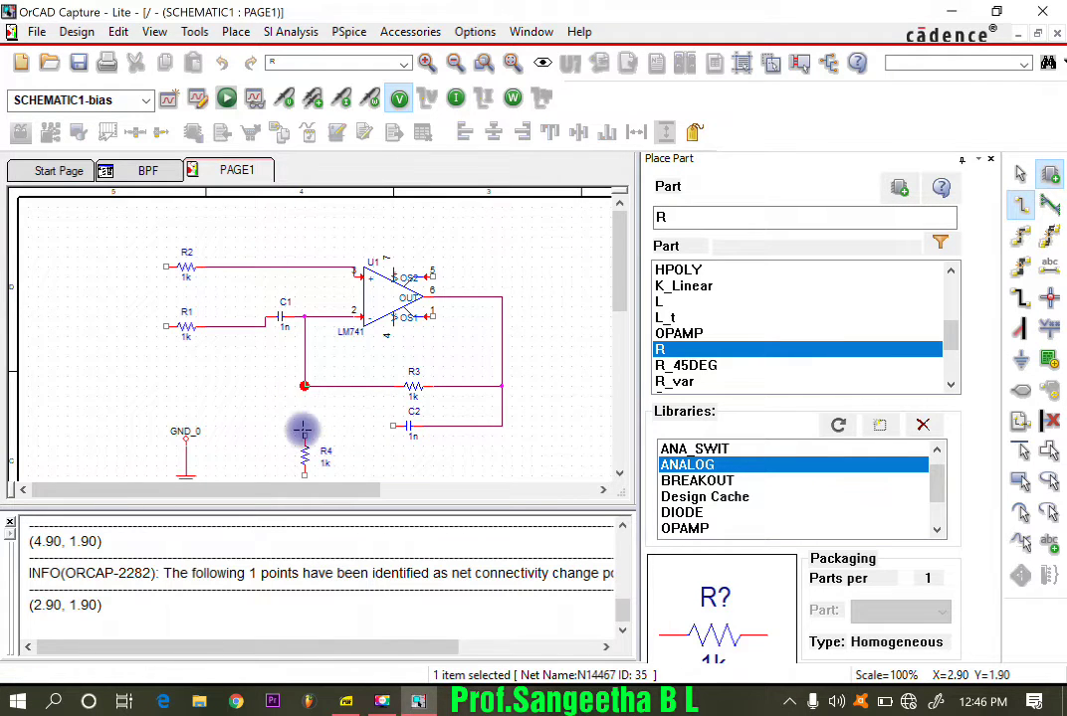
{"action": "left_click", "coordinate": [302, 434]}
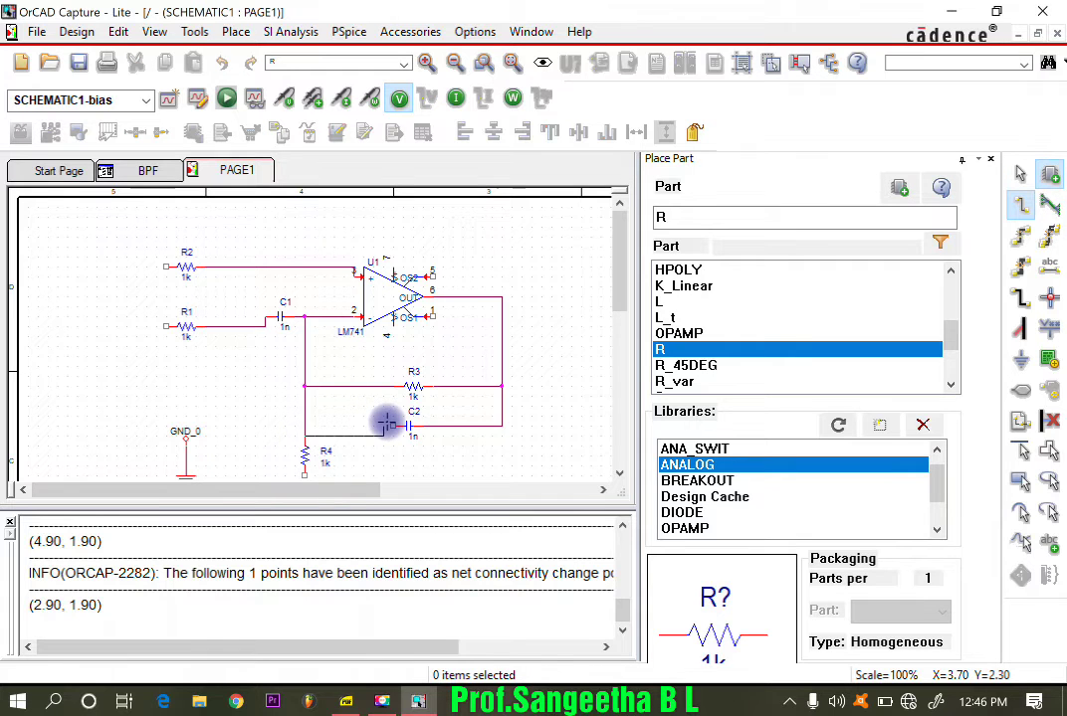
{"action": "left_click", "coordinate": [389, 425]}
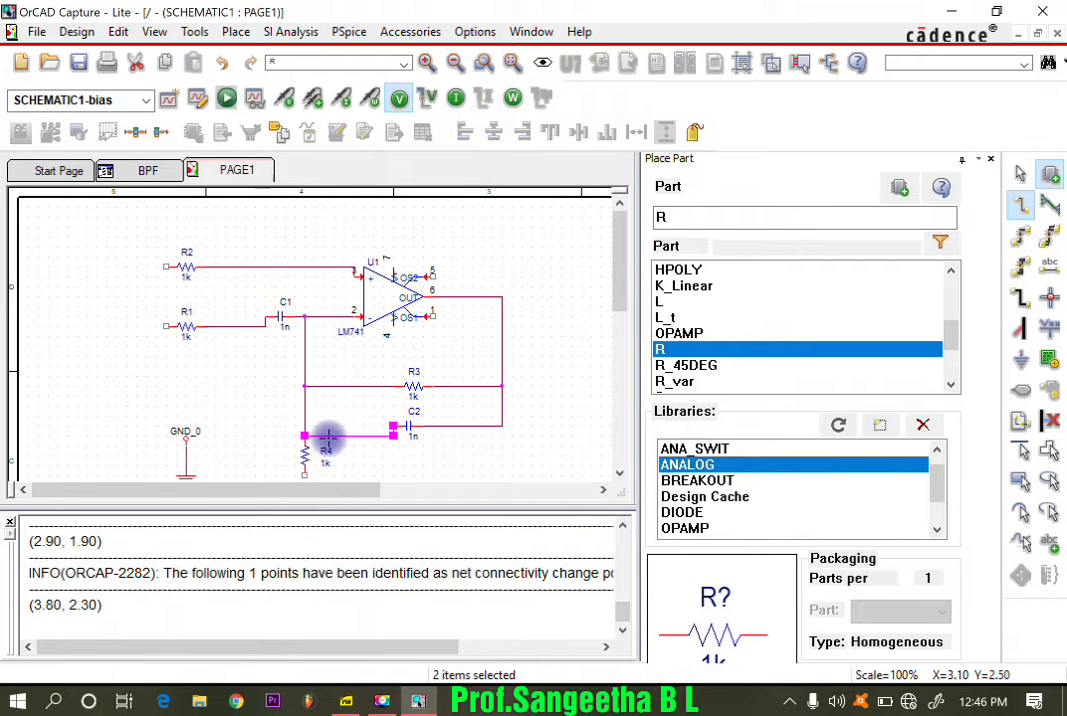
{"action": "key", "text": "Escape"}
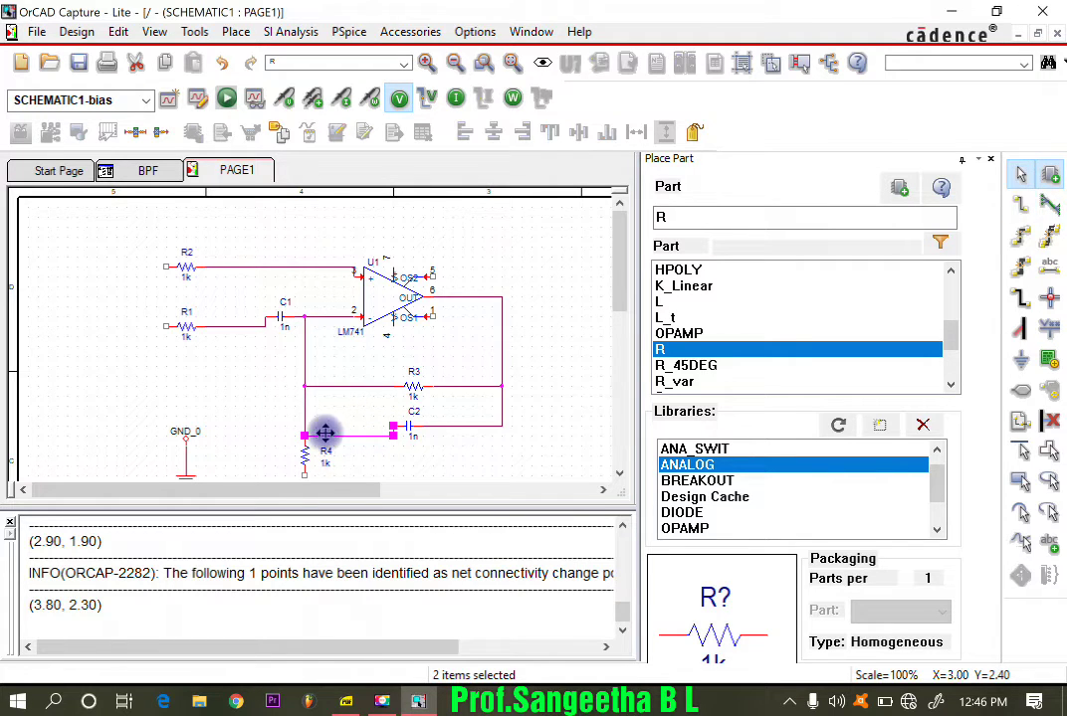
{"action": "key", "text": "Delete"}
{"action": "key", "text": "ctrl+z"}
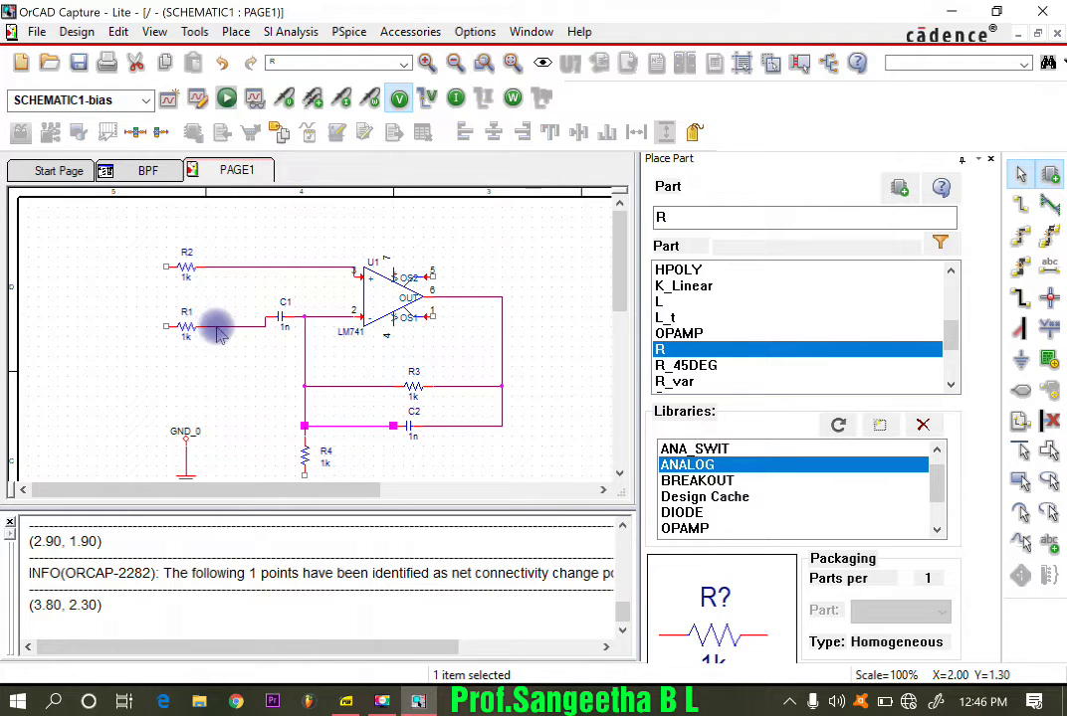
Straighten the input wires by moving R1 level with C1 and R2 level with the op-amp's non-inverting input (pin 3).
{"action": "left_click_drag", "start_coordinate": [218, 331], "coordinate": [176, 317]}
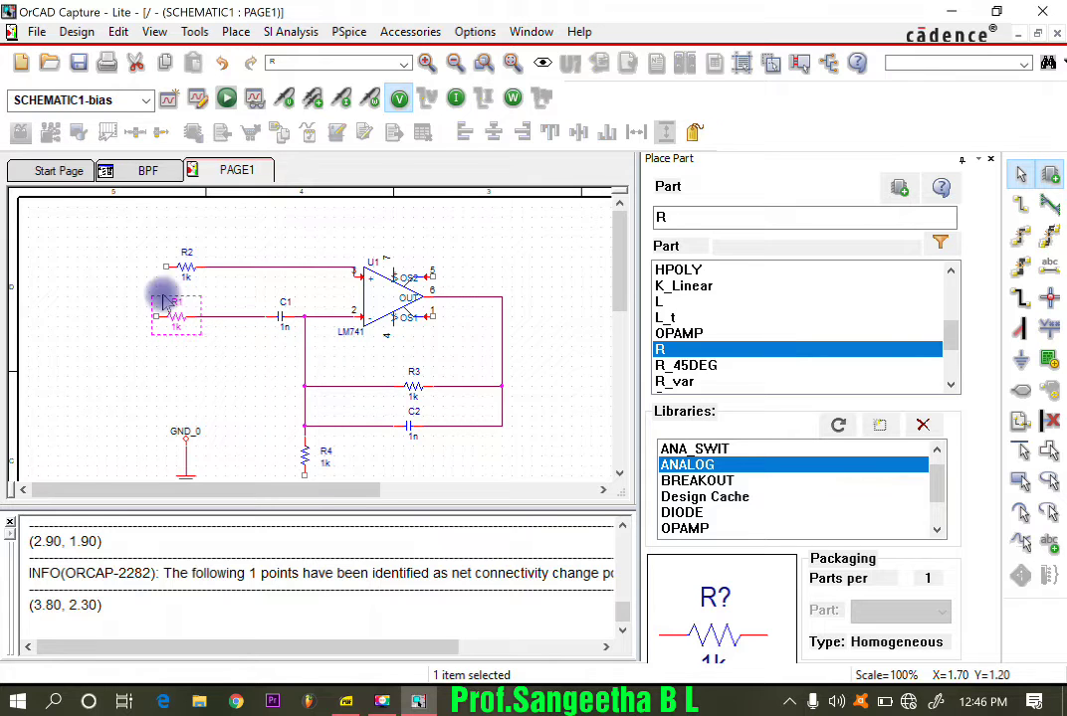
{"action": "left_click", "coordinate": [265, 282]}
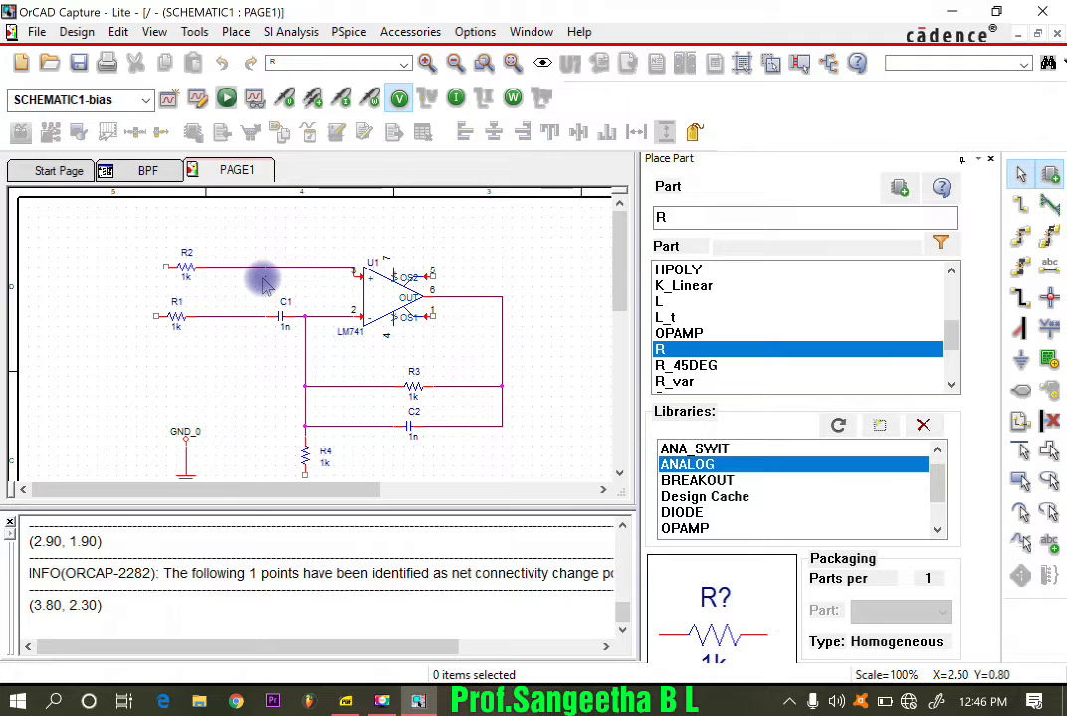
{"action": "left_click_drag", "start_coordinate": [285, 267], "coordinate": [285, 275]}
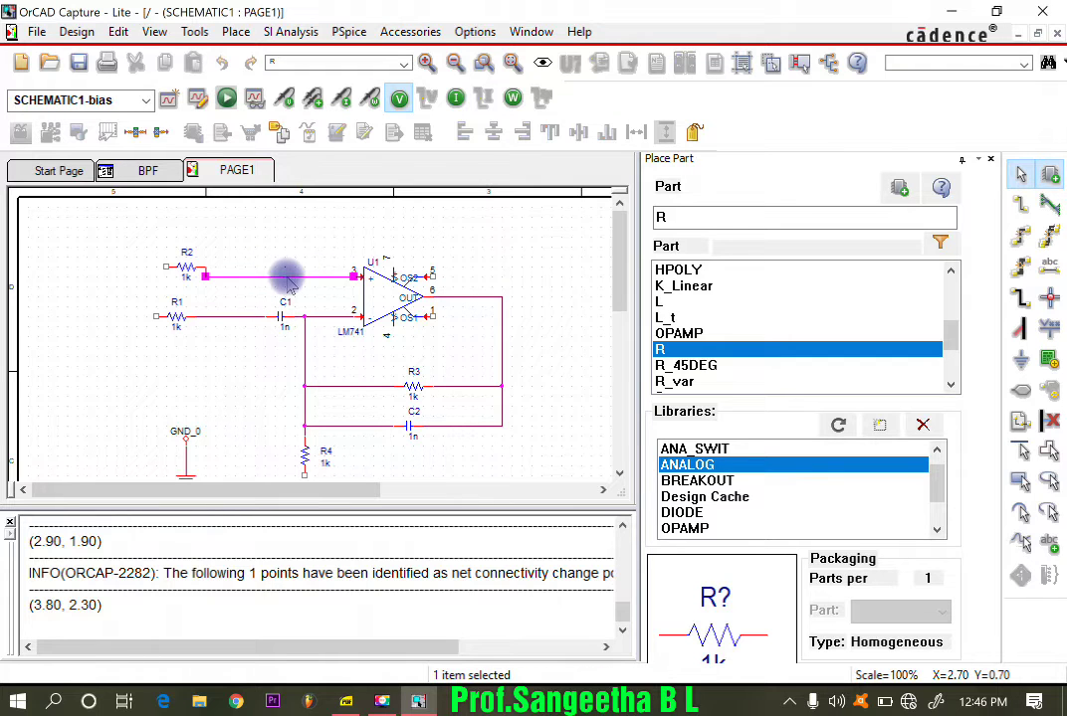
{"action": "mouse_move", "coordinate": [171, 266]}
{"action": "left_mouse_down"}
{"action": "mouse_move", "coordinate": [157, 277]}
{"action": "mouse_move", "coordinate": [176, 279]}
{"action": "left_mouse_up"}
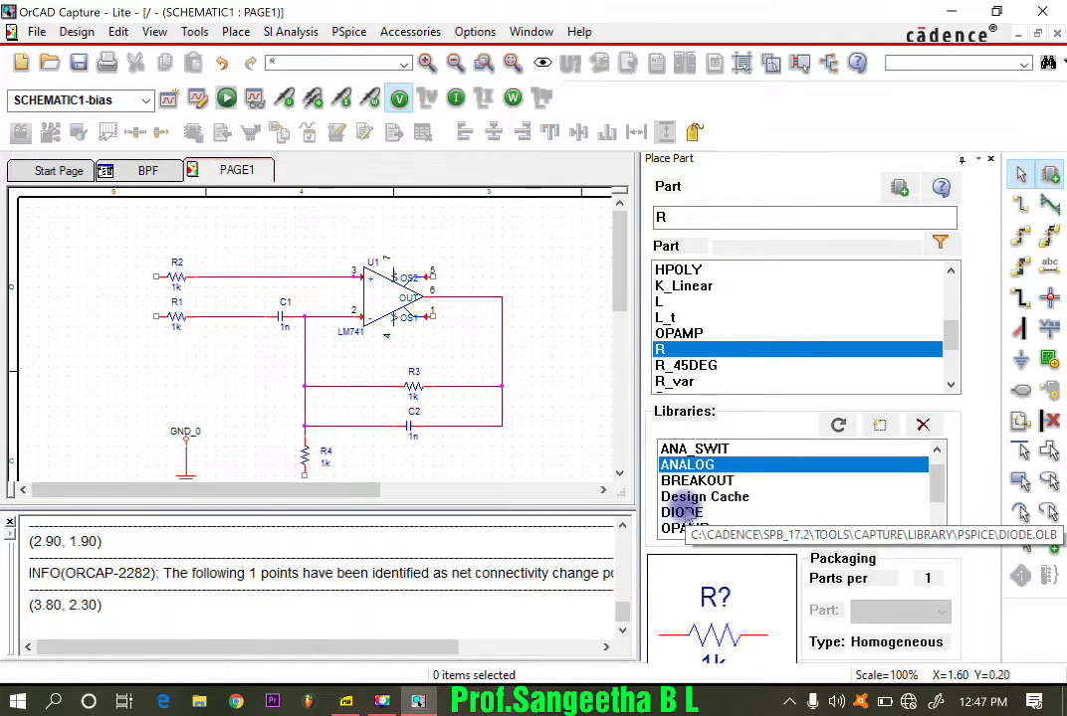
Place a VAC source from the SOURCE library to the left of R1, slightly below it.
{"action": "scroll", "coordinate": [685, 510], "scroll_direction": "down", "scroll_amount": 1}
{"action": "left_click", "coordinate": [685, 483]}
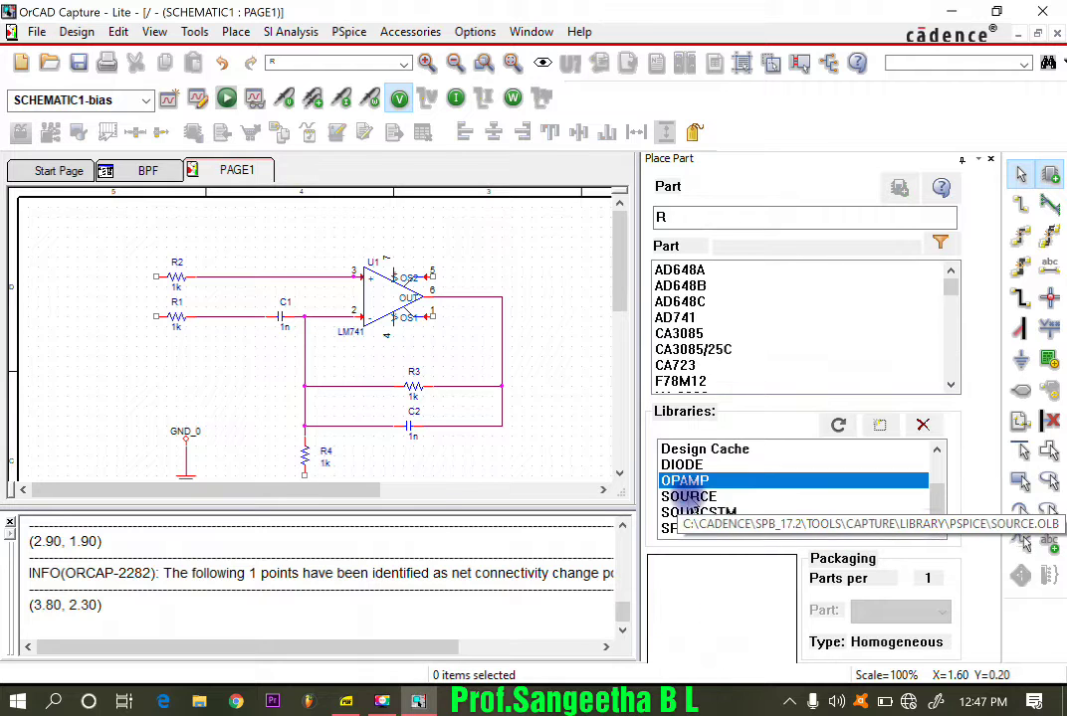
{"action": "left_click", "coordinate": [688, 497]}
{"action": "double_click", "coordinate": [679, 217]}
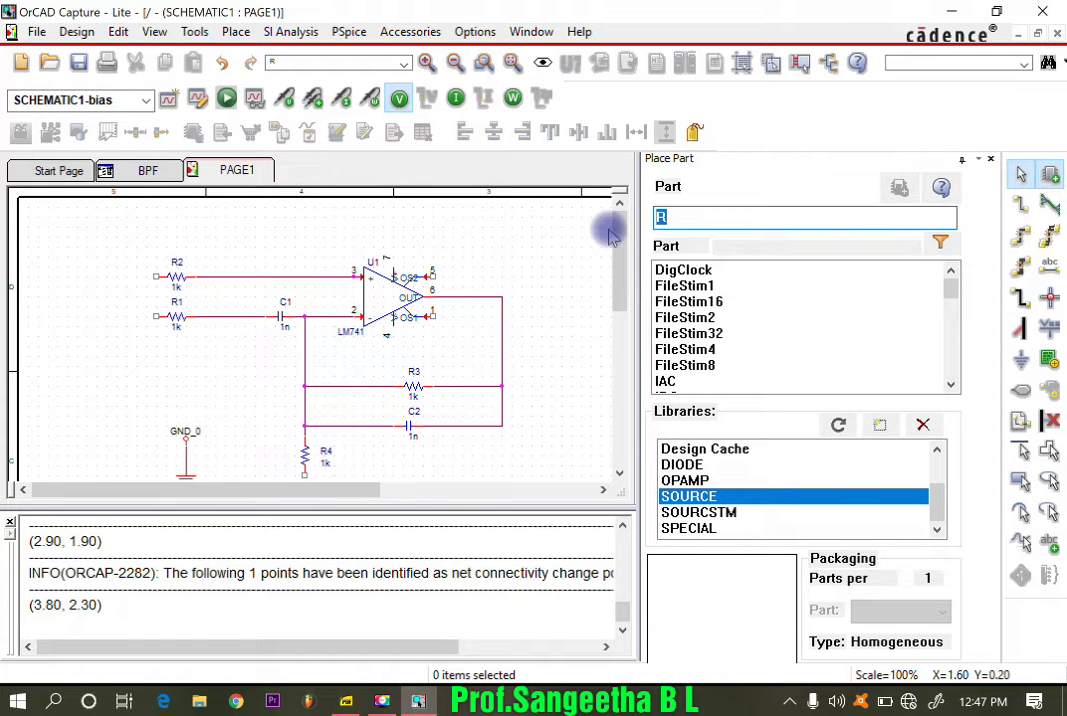
{"action": "type", "text": "VAC"}
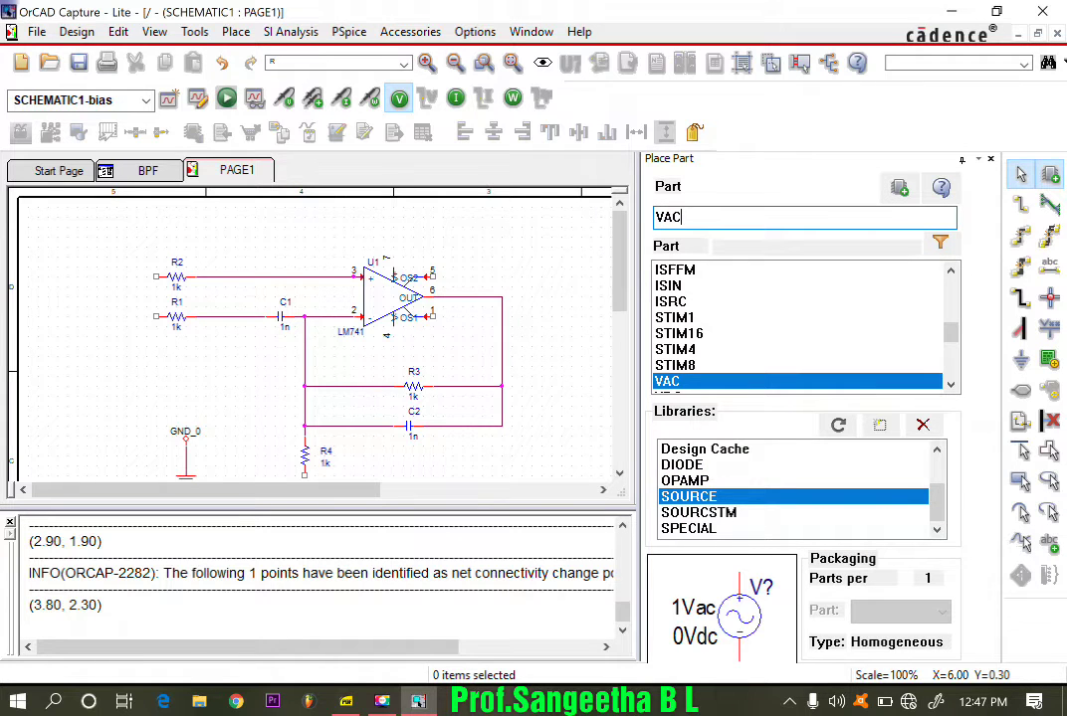
{"action": "double_click", "coordinate": [684, 384]}
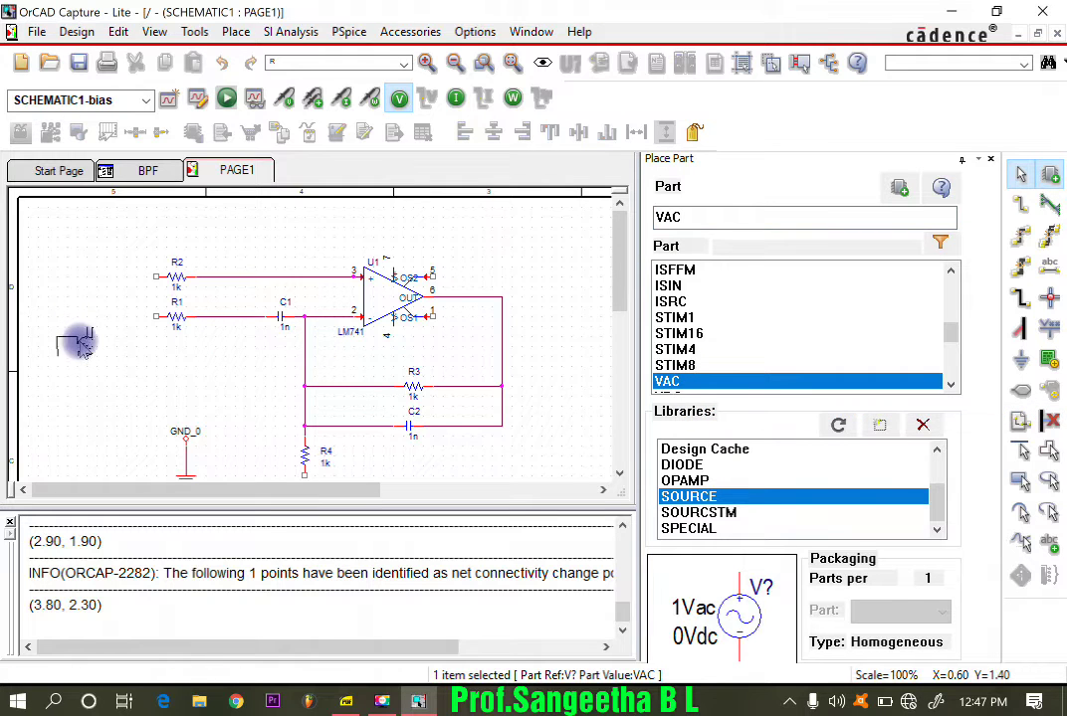
{"action": "left_click", "coordinate": [84, 356]}
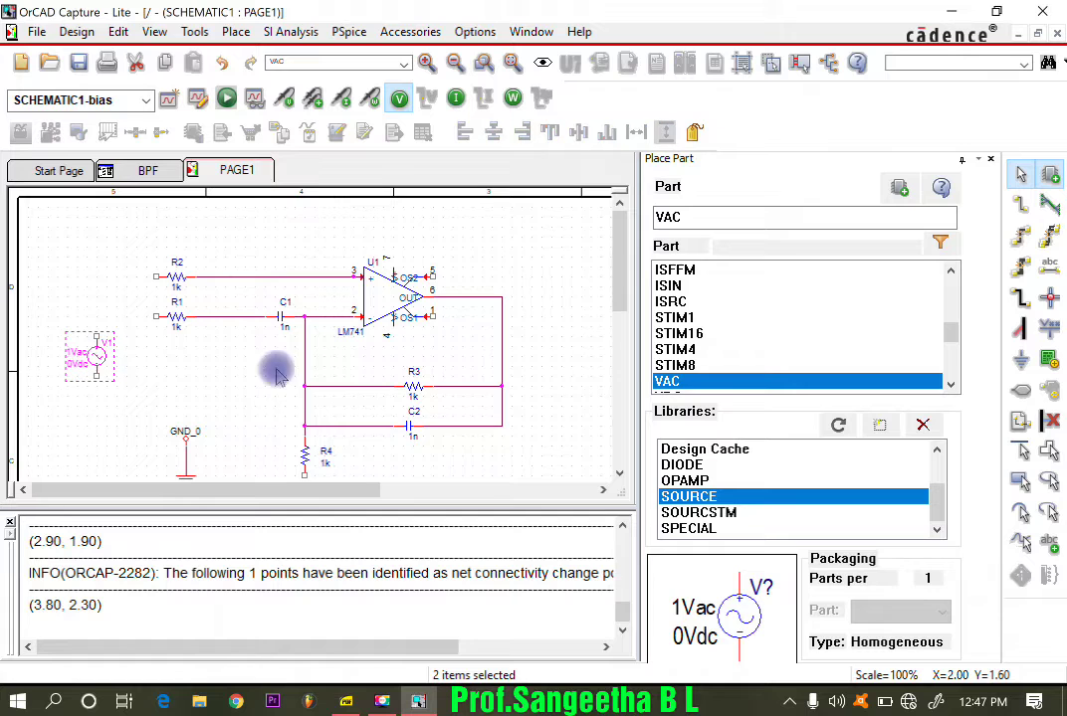
Wire the AC source's upper terminal to R1's left end and draw a short vertical wire down from its lower terminal.
{"action": "left_click", "coordinate": [1018, 206]}
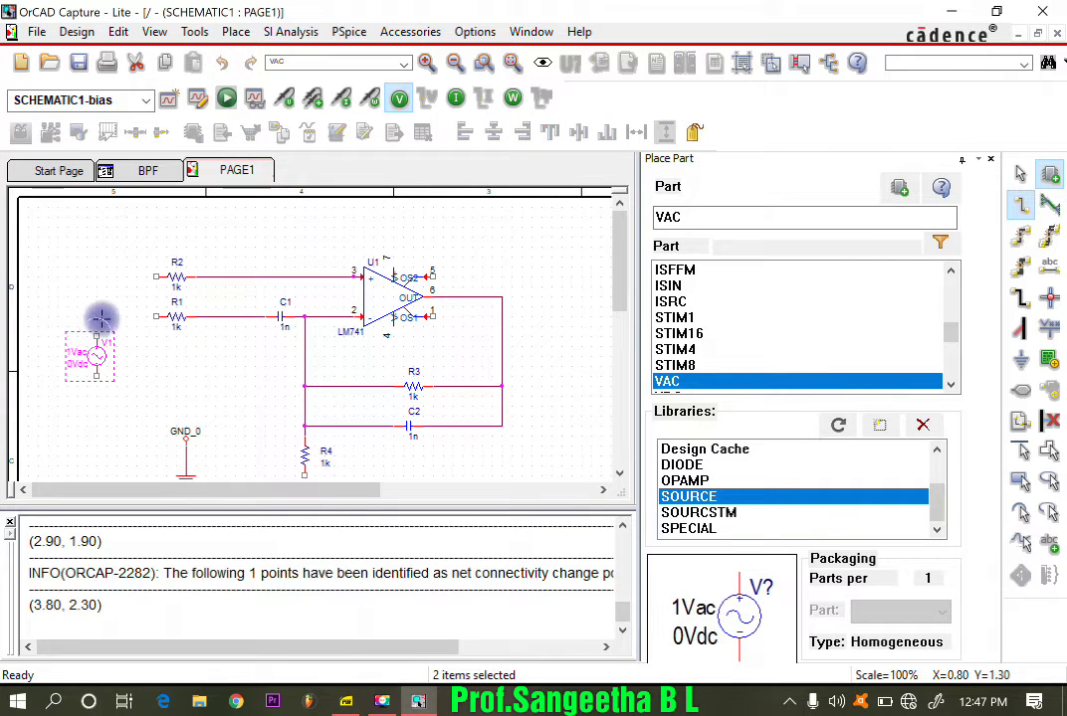
{"action": "left_click", "coordinate": [148, 316]}
{"action": "left_click", "coordinate": [152, 316]}
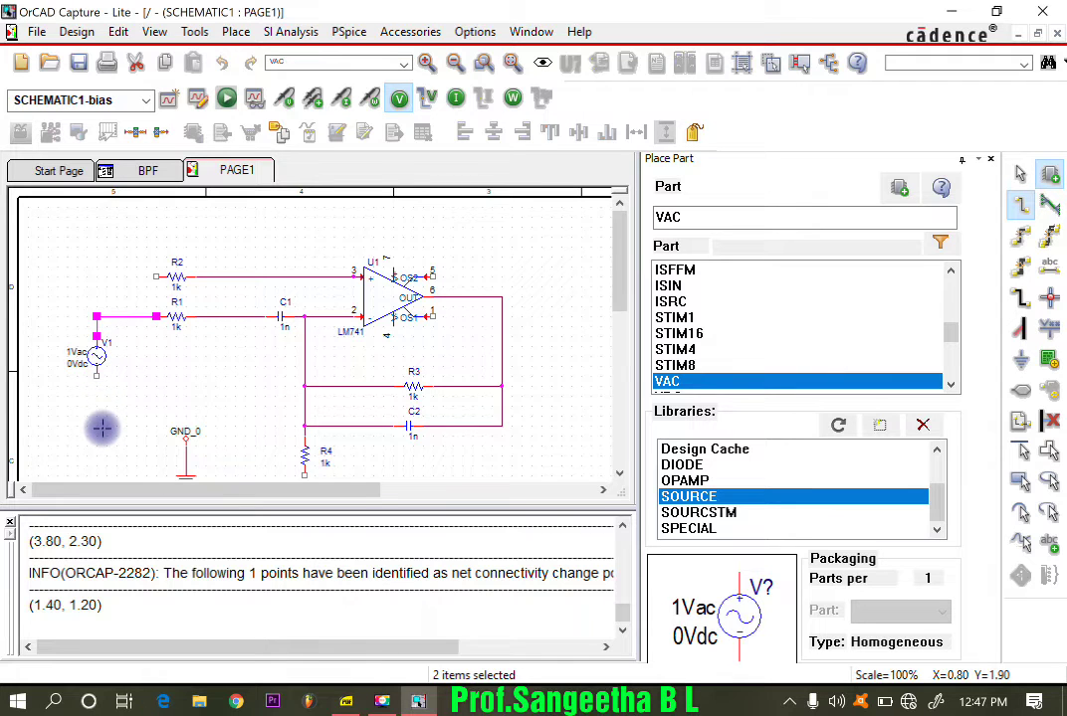
{"action": "left_click", "coordinate": [97, 375]}
{"action": "left_click", "coordinate": [97, 426]}
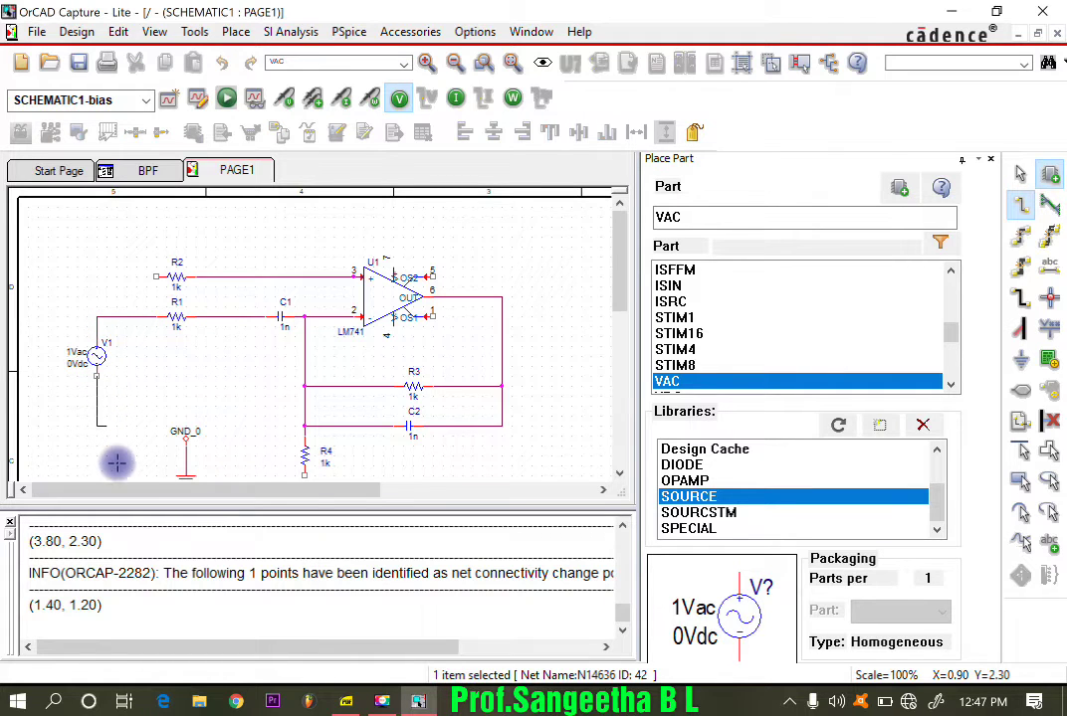
{"action": "key", "text": "Escape"}
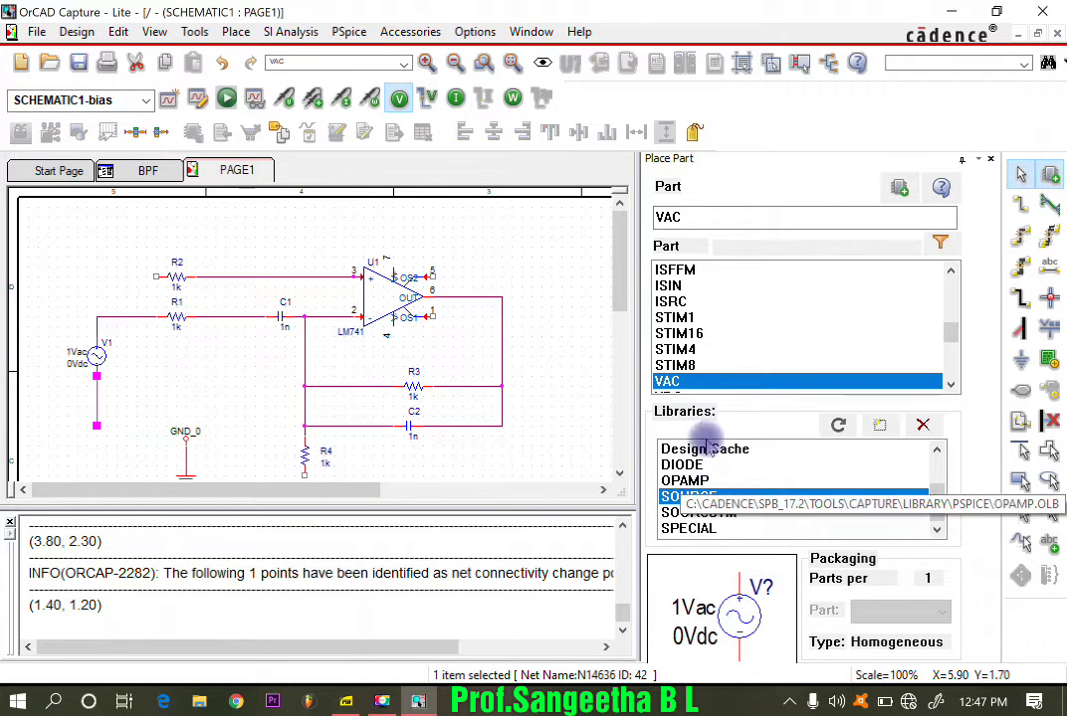
Place two VDC sources from the SOURCE library, one above the op-amp and one to its lower right above R3.
{"action": "scroll", "coordinate": [694, 376], "scroll_direction": "down", "scroll_amount": 5}
{"action": "scroll", "coordinate": [695, 374], "scroll_direction": "up", "scroll_amount": 5}
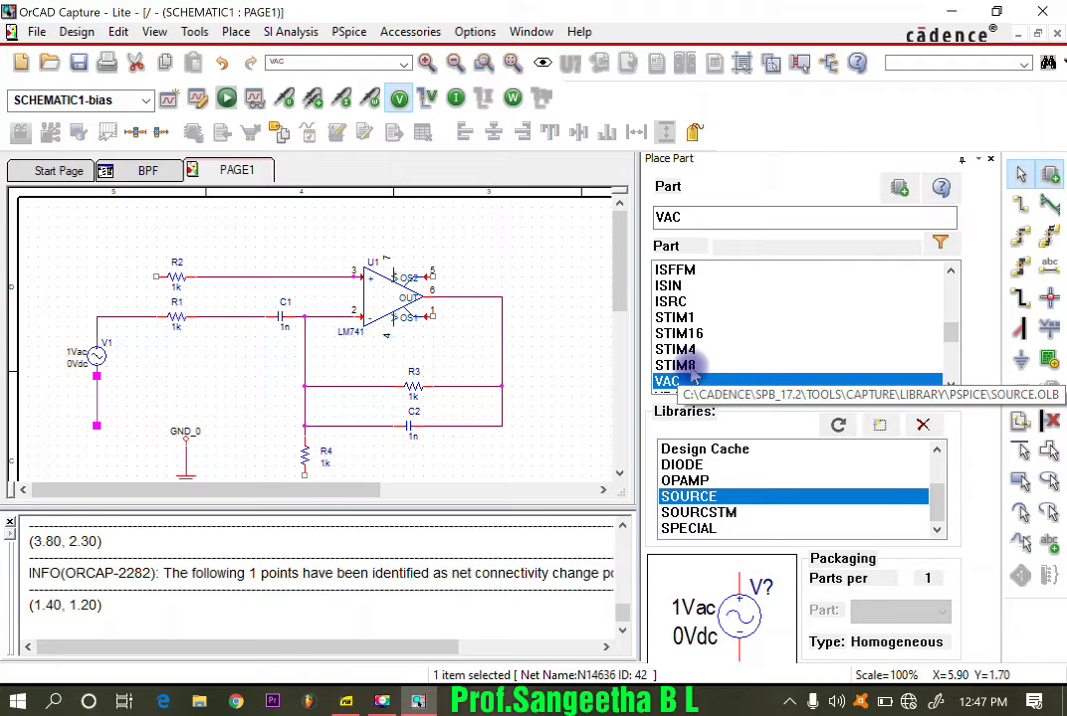
{"action": "scroll", "coordinate": [695, 368], "scroll_direction": "down", "scroll_amount": 2}
{"action": "left_click", "coordinate": [673, 287]}
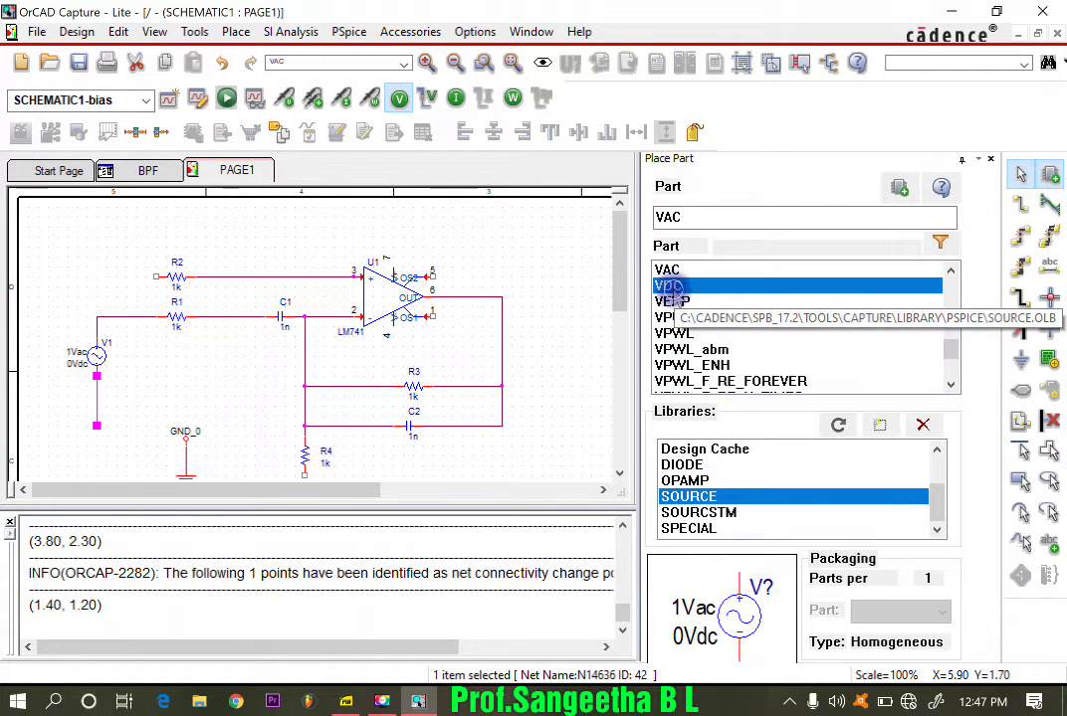
{"action": "double_click", "coordinate": [673, 288]}
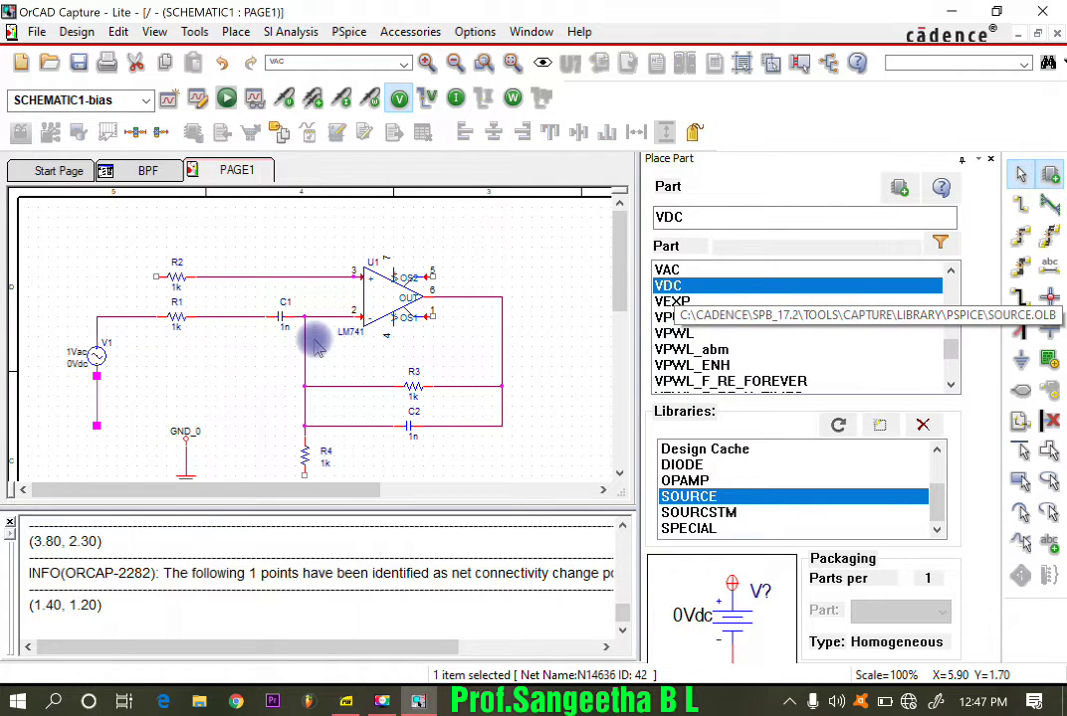
{"action": "left_click", "coordinate": [396, 218]}
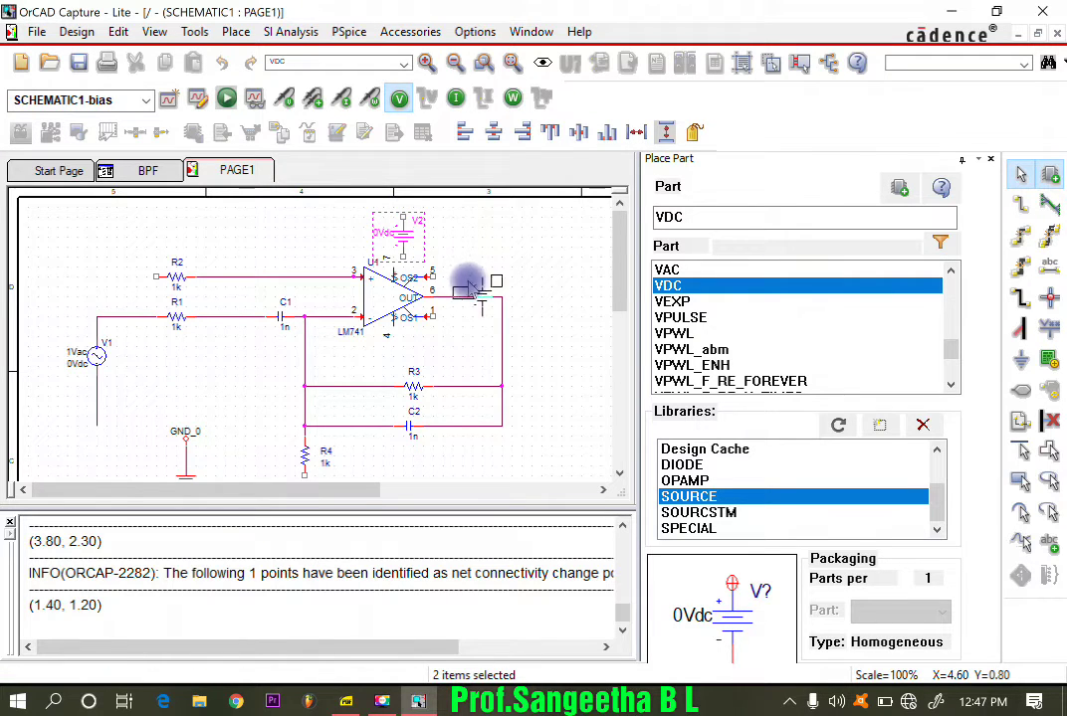
{"action": "left_click", "coordinate": [454, 332]}
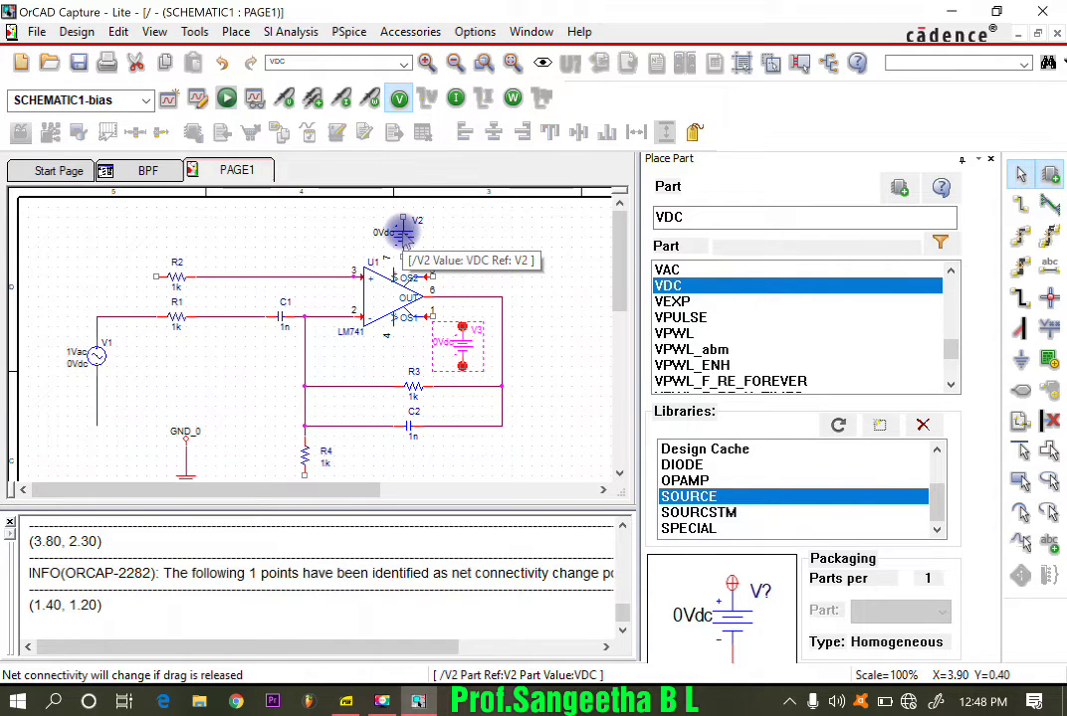
Rotate the DC source V2 above the op-amp once so it lies horizontally.
{"action": "left_click", "coordinate": [402, 231]}
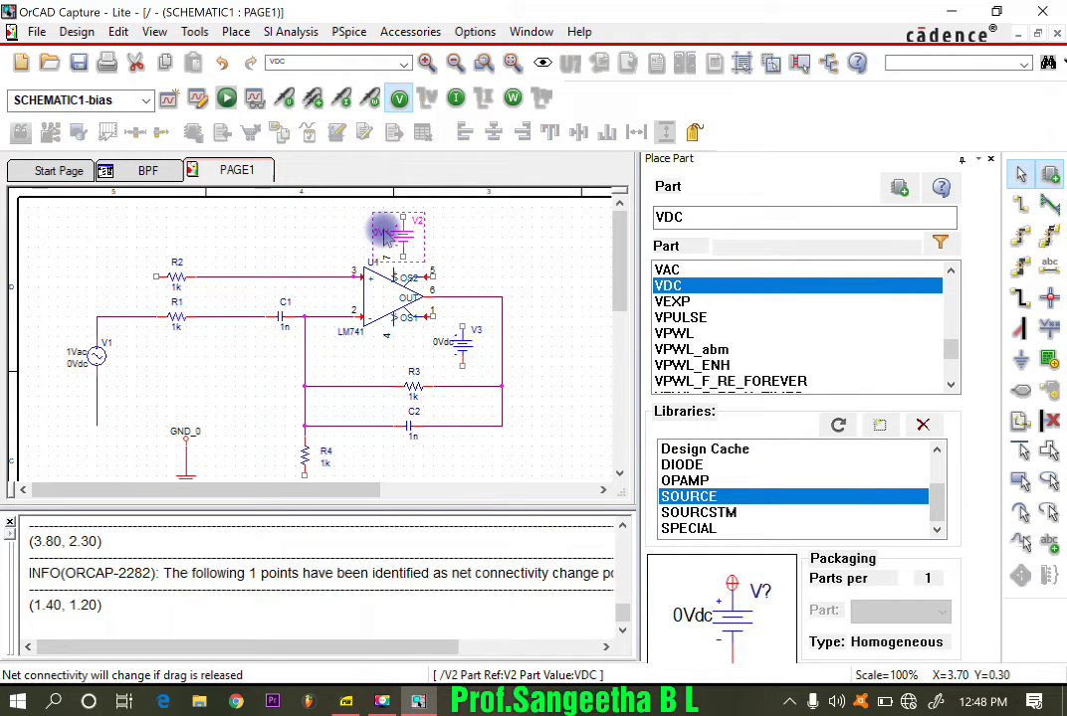
{"action": "right_click", "coordinate": [378, 231]}
{"action": "left_click", "coordinate": [453, 89]}
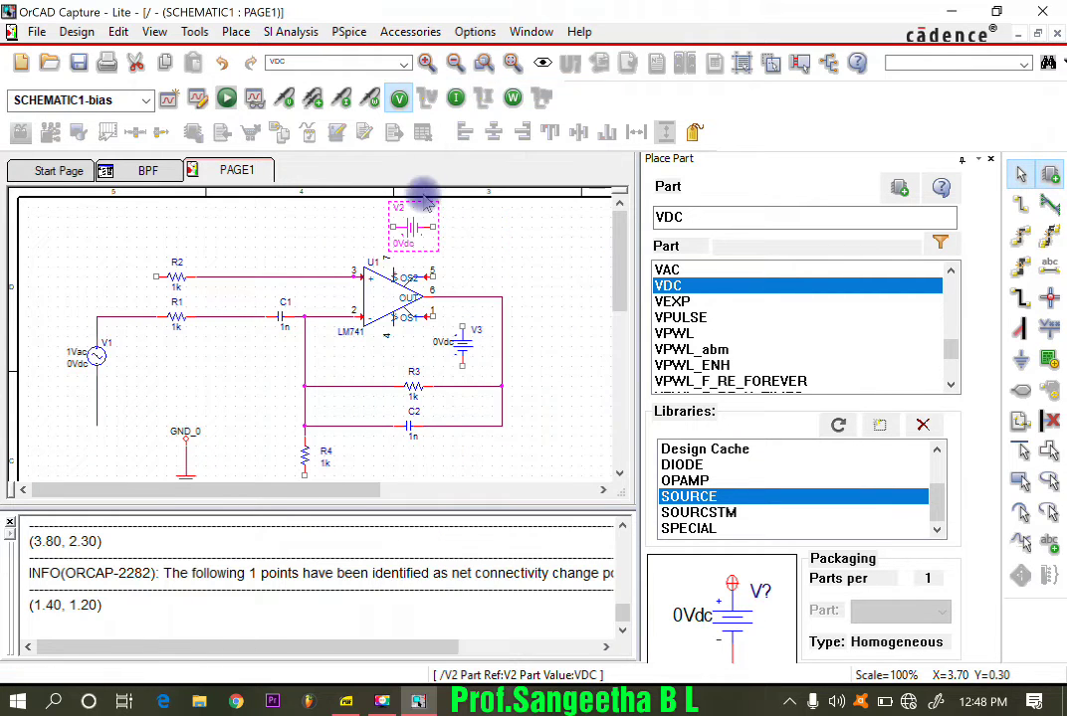
{"action": "right_click", "coordinate": [420, 210]}
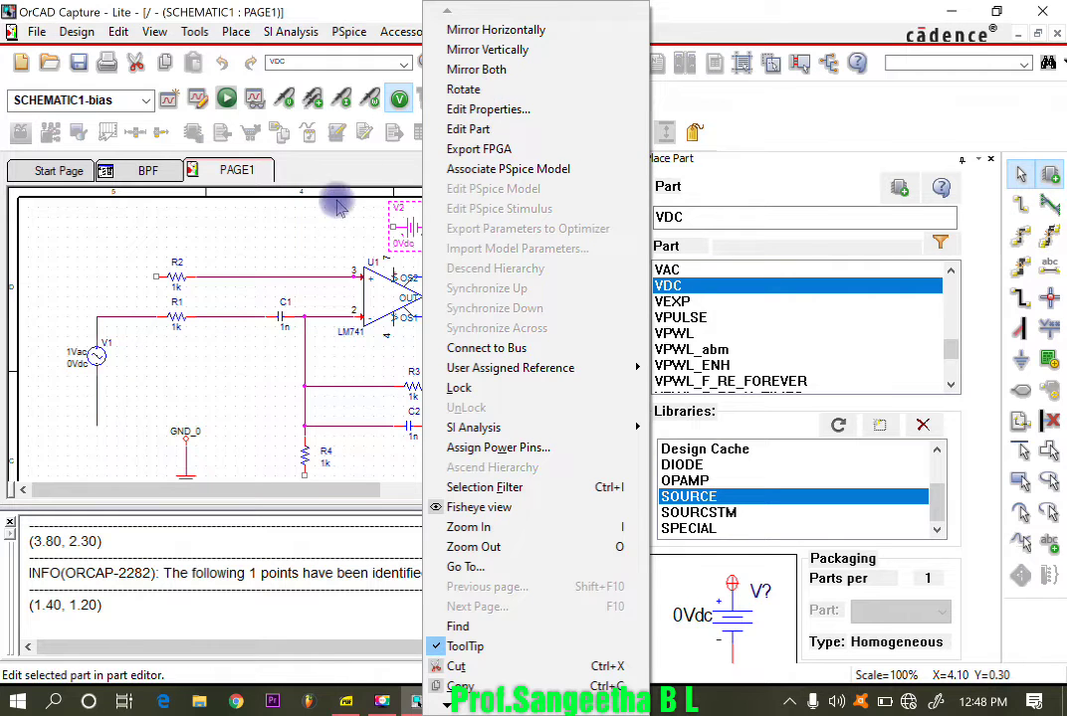
{"action": "left_click", "coordinate": [305, 238]}
{"action": "left_click", "coordinate": [172, 189]}
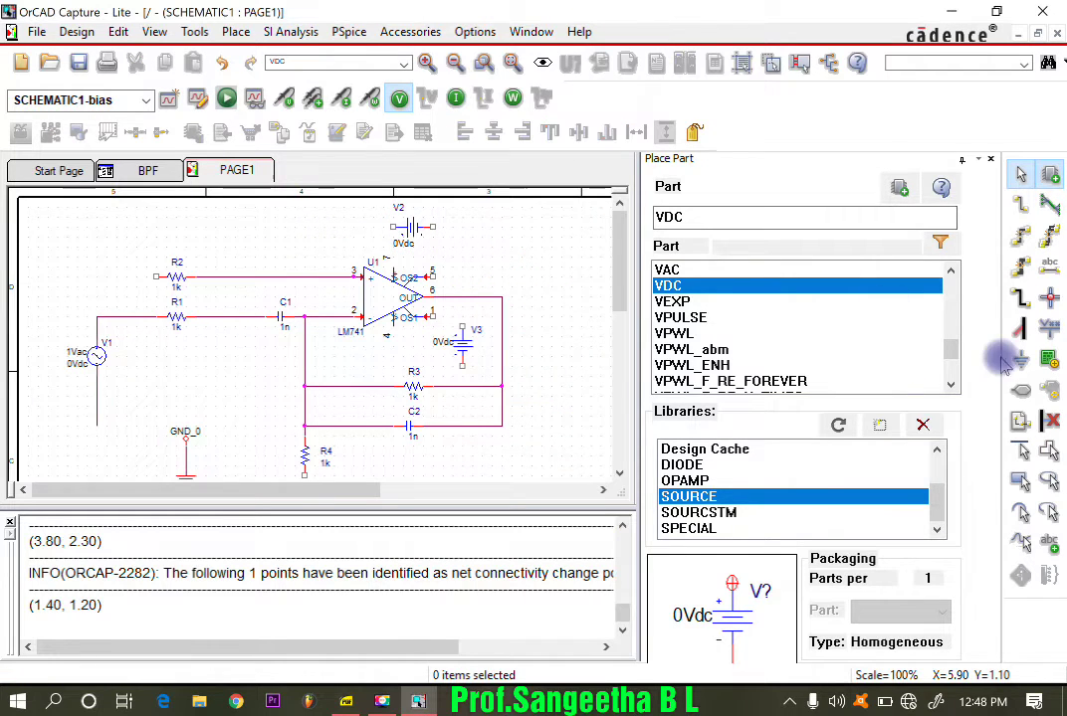
Wire op-amp pin 7 to V2's left terminal and draw a short horizontal wire out from V2's right terminal.
{"action": "left_click", "coordinate": [1018, 204]}
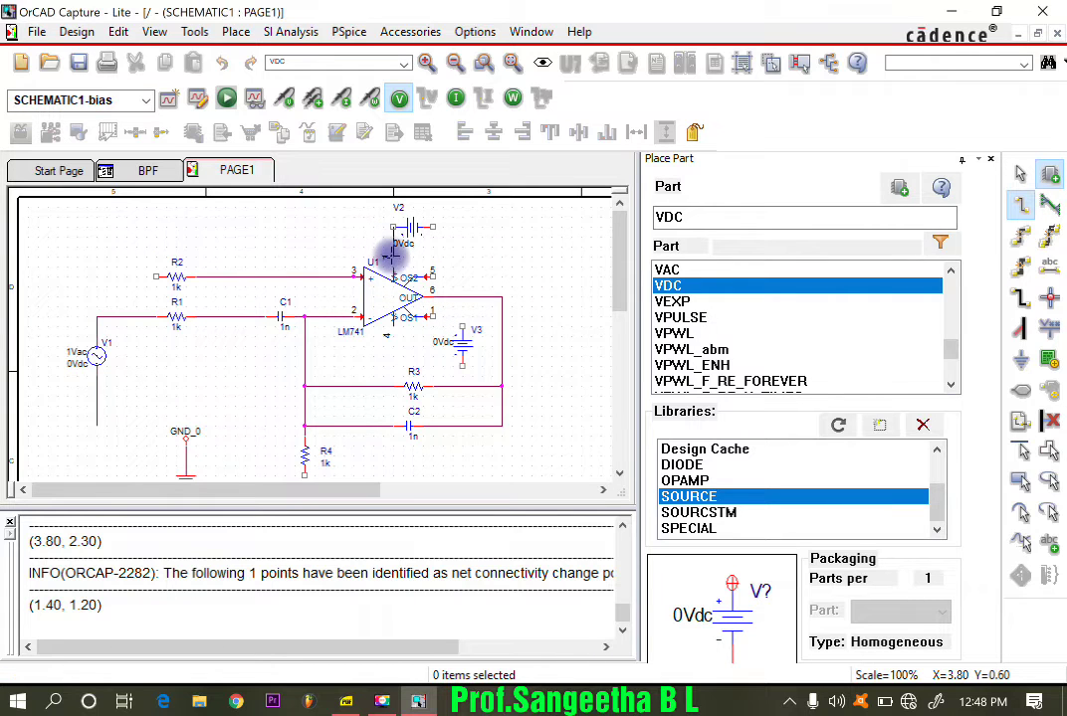
{"action": "left_click", "coordinate": [393, 267]}
{"action": "left_click", "coordinate": [393, 227]}
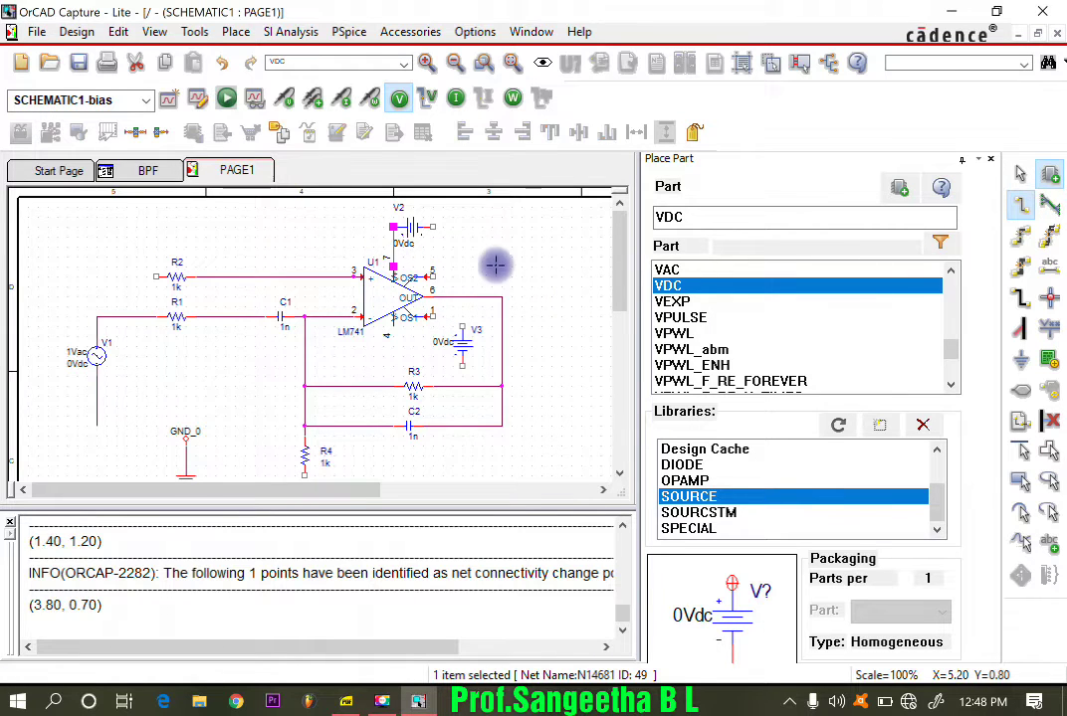
{"action": "left_click", "coordinate": [439, 227]}
{"action": "left_click", "coordinate": [482, 228]}
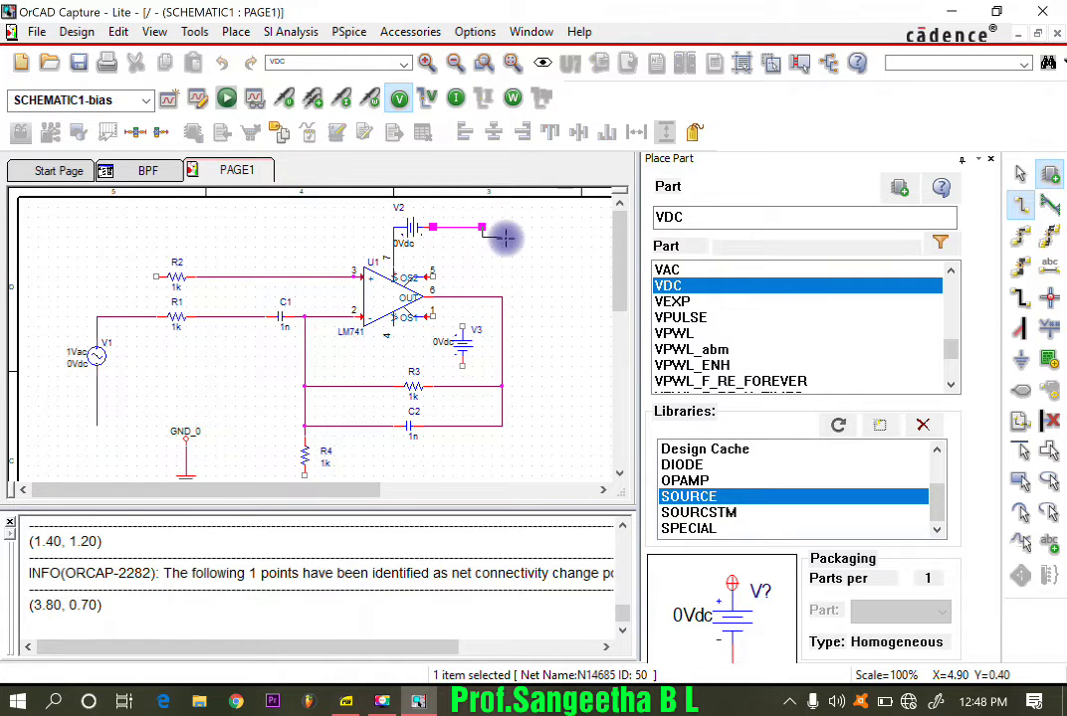
{"action": "key", "text": "Escape"}
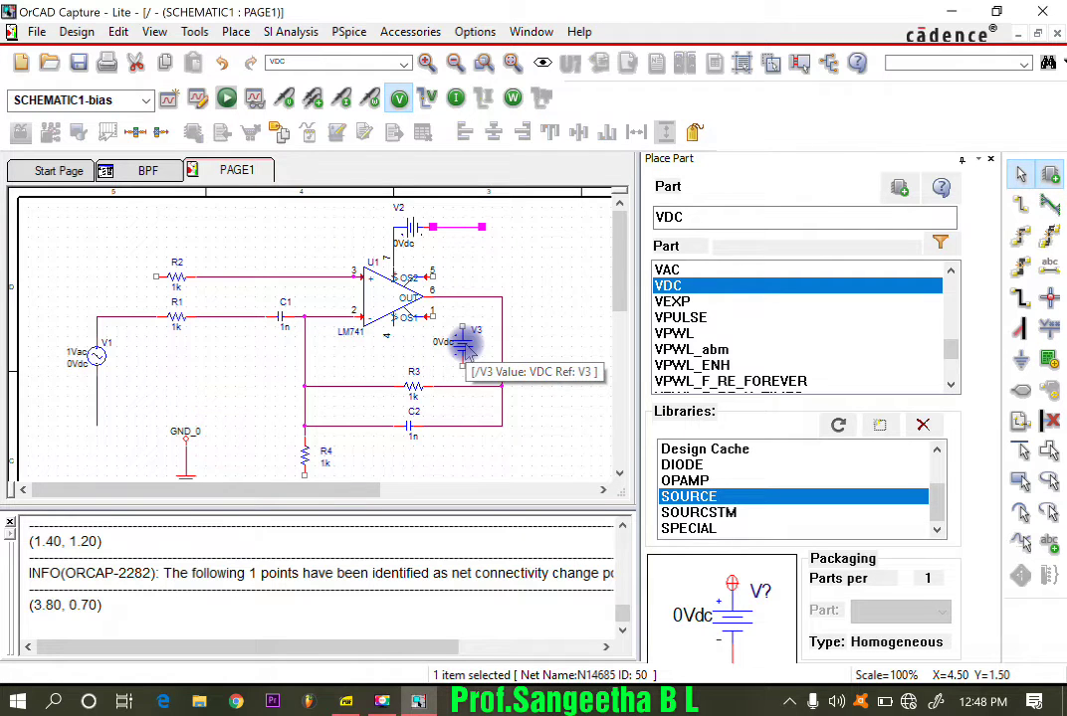
Rotate the DC source V3 beside the op-amp twice so it stands vertically with reversed polarity.
{"action": "right_click", "coordinate": [465, 348]}
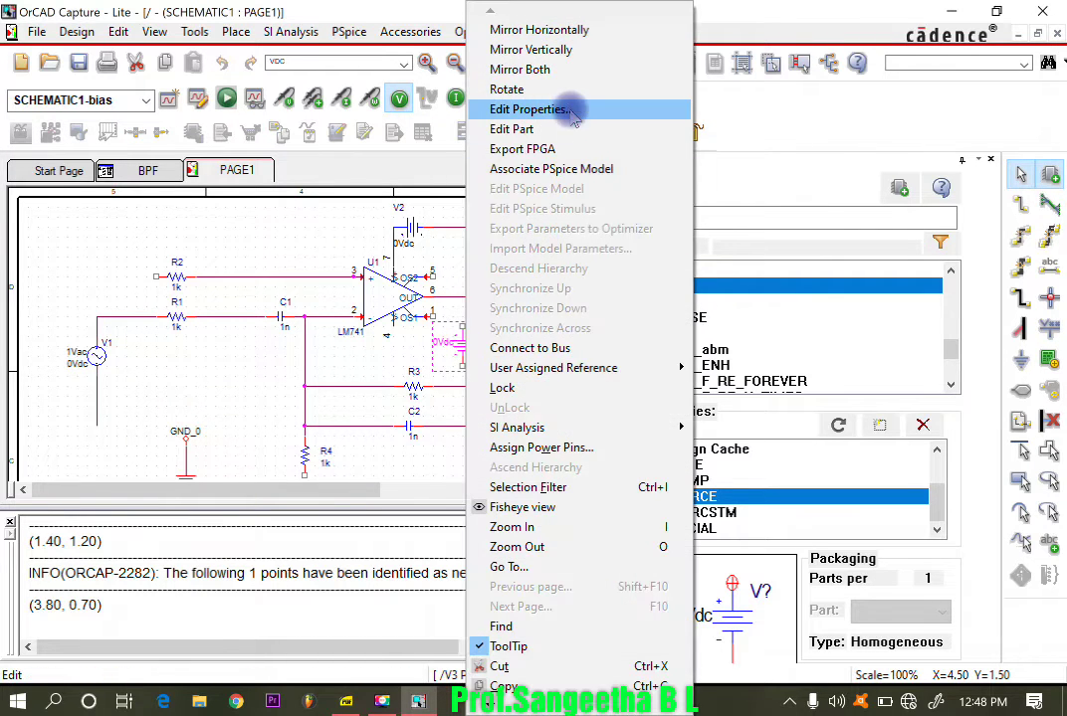
{"action": "left_click", "coordinate": [537, 89]}
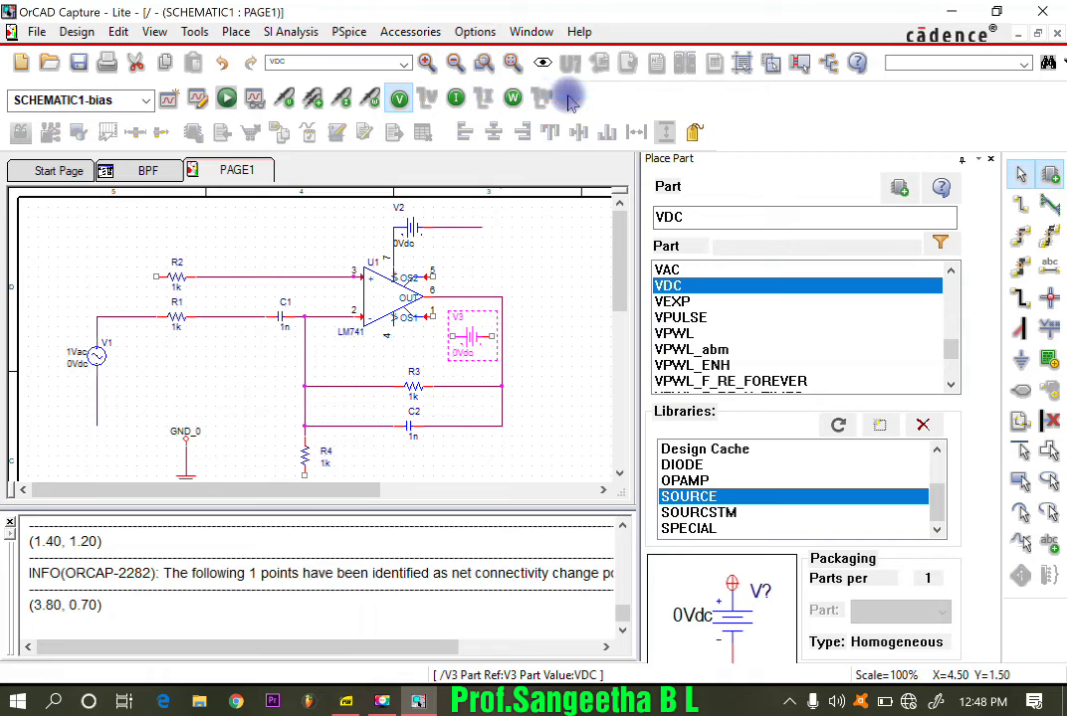
{"action": "right_click", "coordinate": [486, 338]}
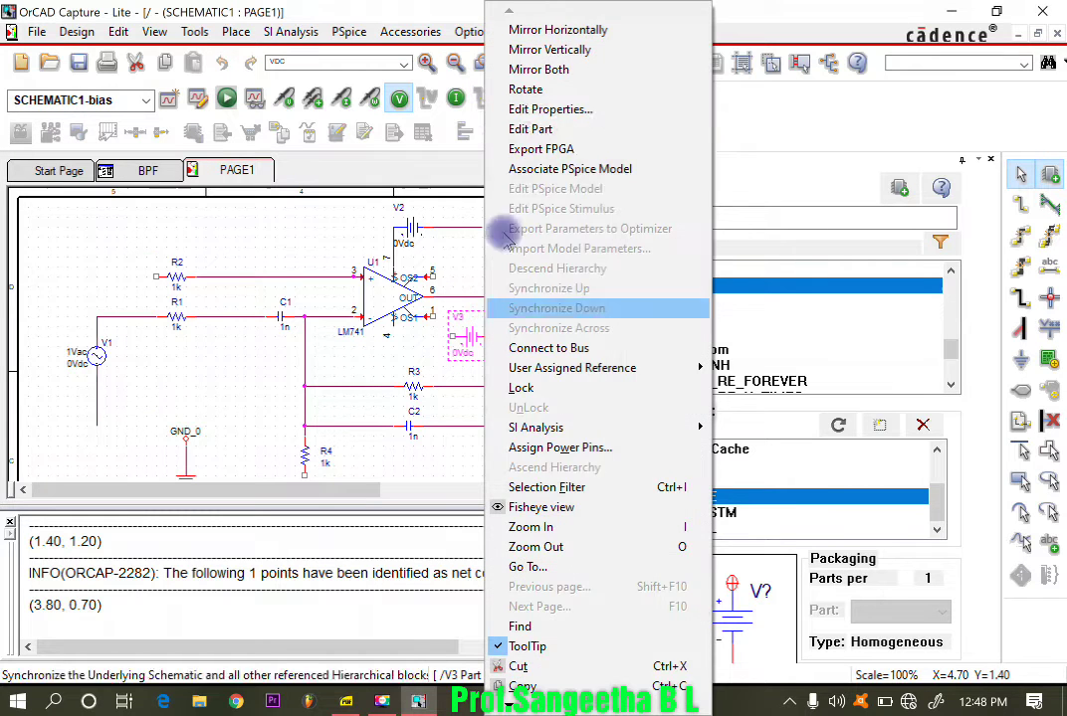
{"action": "left_click", "coordinate": [519, 88]}
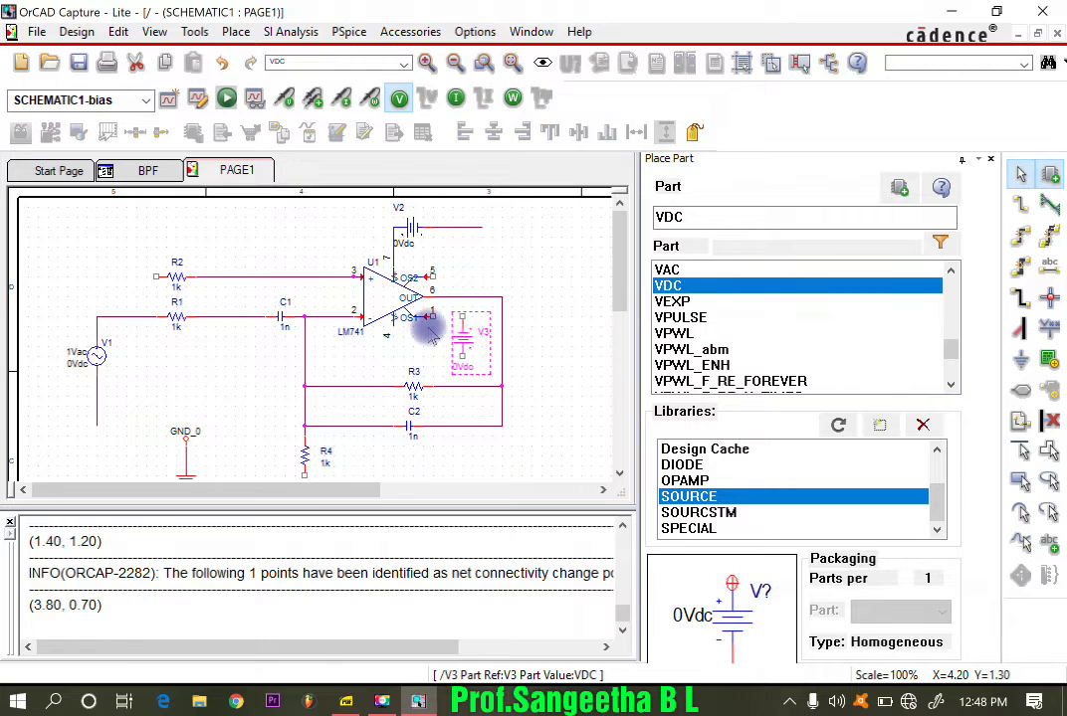
Rotate the DC source V3 once so it lies horizontally and wire its left terminal to op-amp pin 4.
{"action": "right_click", "coordinate": [463, 343]}
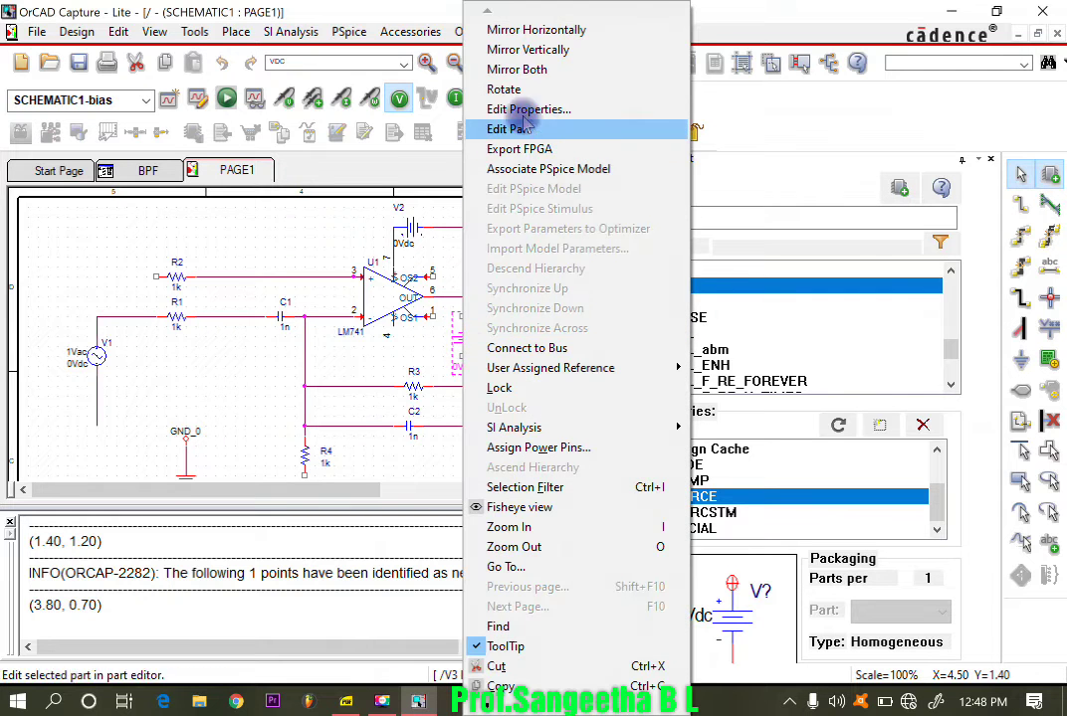
{"action": "left_click", "coordinate": [498, 89]}
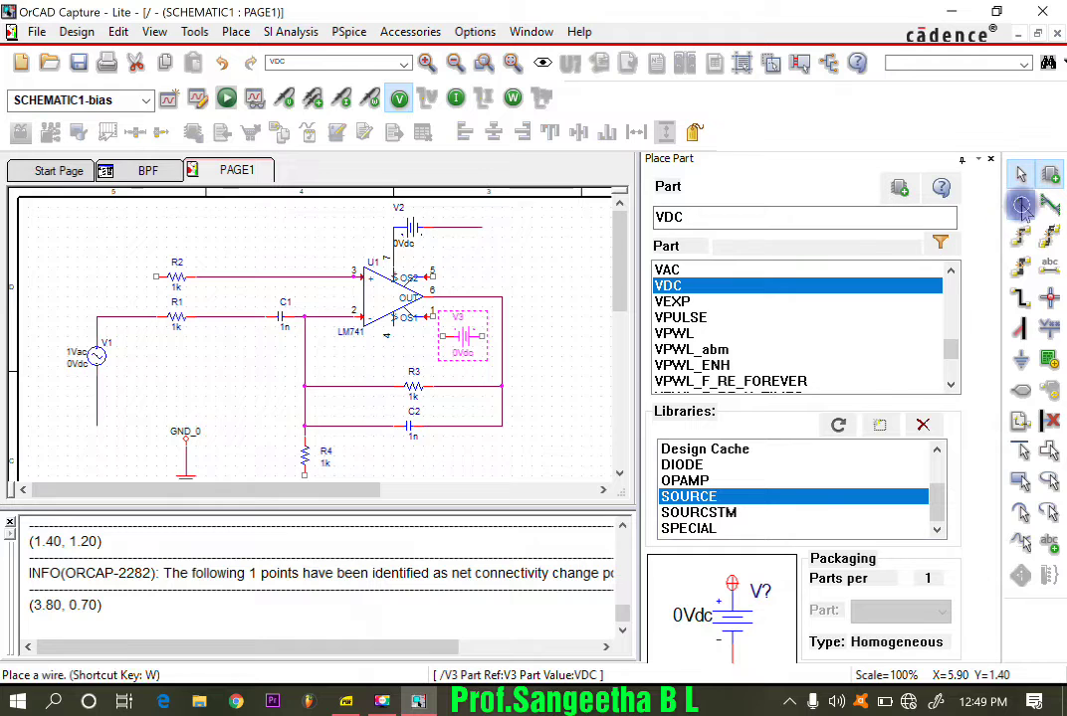
{"action": "left_click", "coordinate": [1019, 203]}
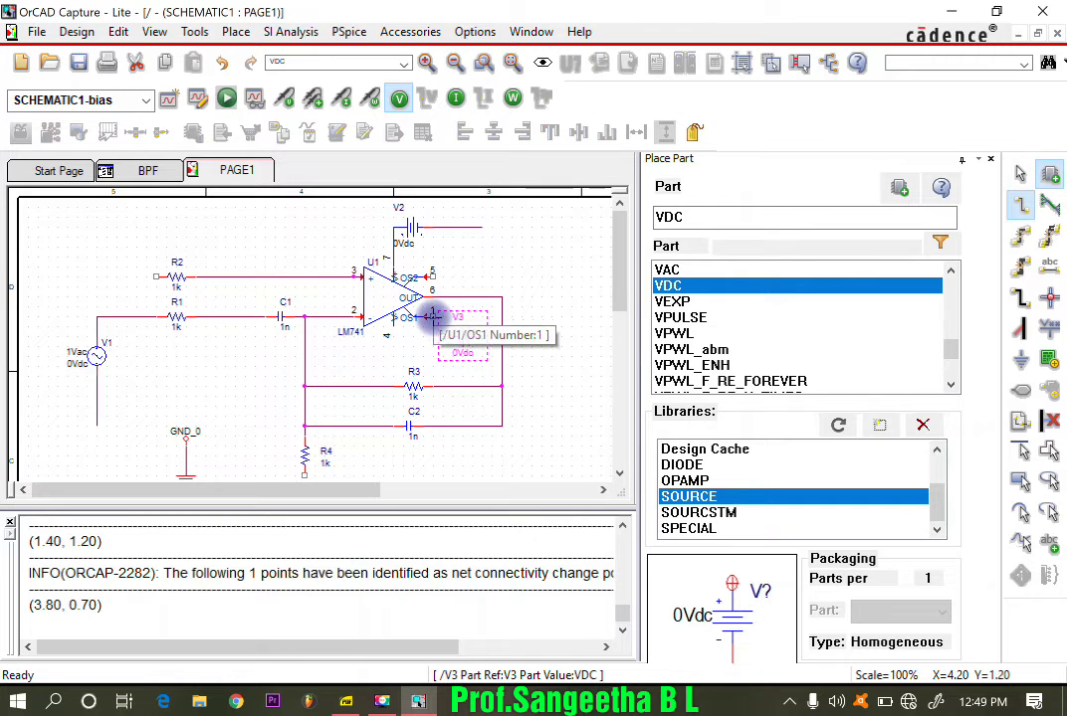
{"action": "left_click_drag", "start_coordinate": [422, 327], "coordinate": [465, 336]}
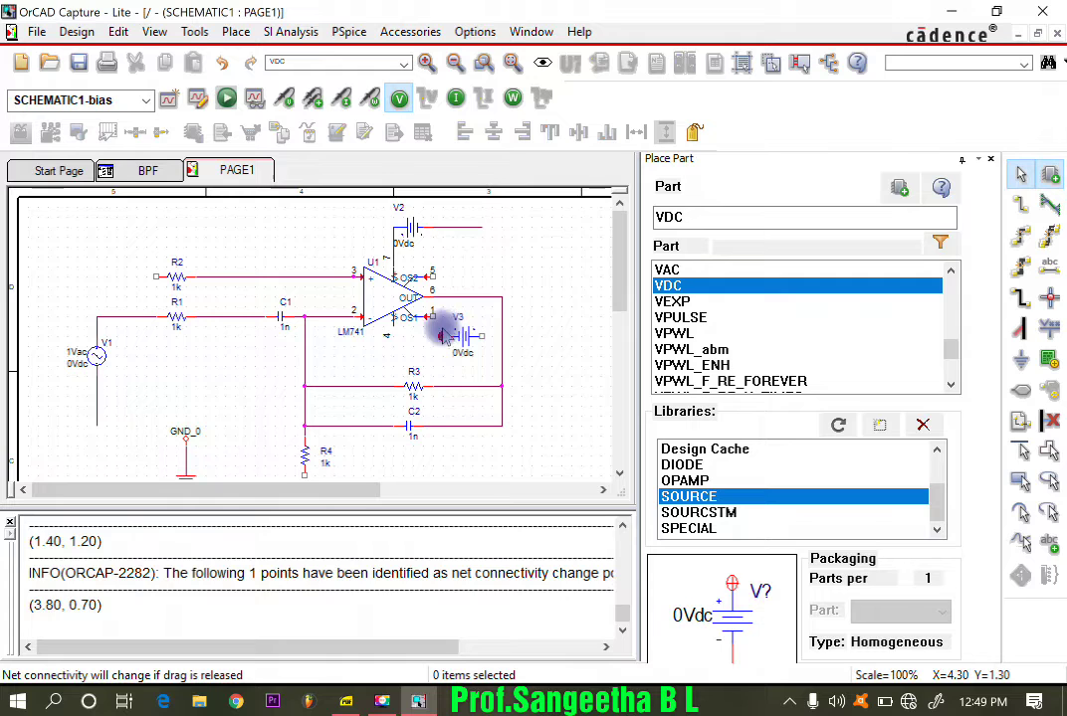
{"action": "key", "text": "Escape"}
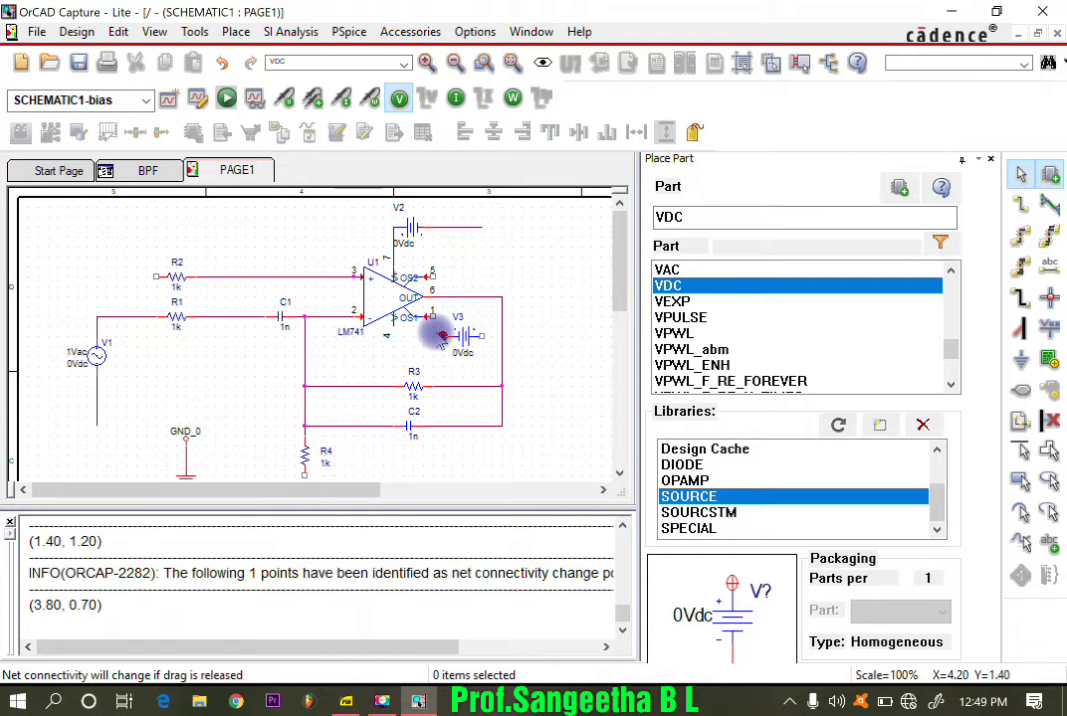
{"action": "key", "text": "w"}
{"action": "left_click_drag", "start_coordinate": [441, 336], "coordinate": [392, 329]}
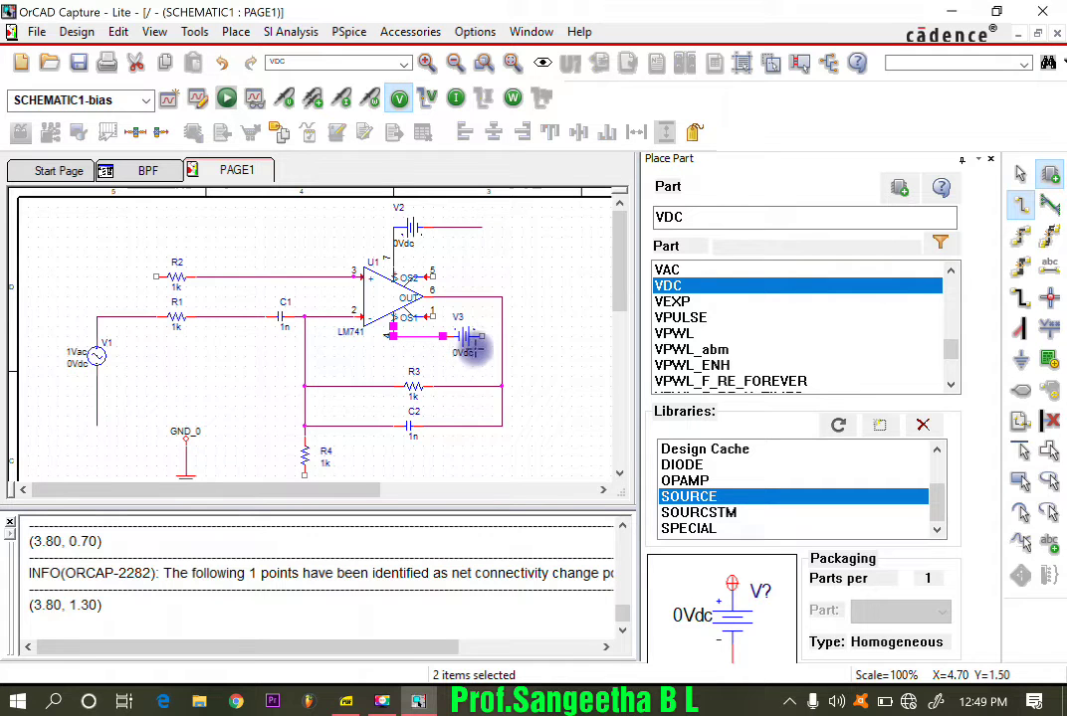
{"action": "key", "text": "Escape"}
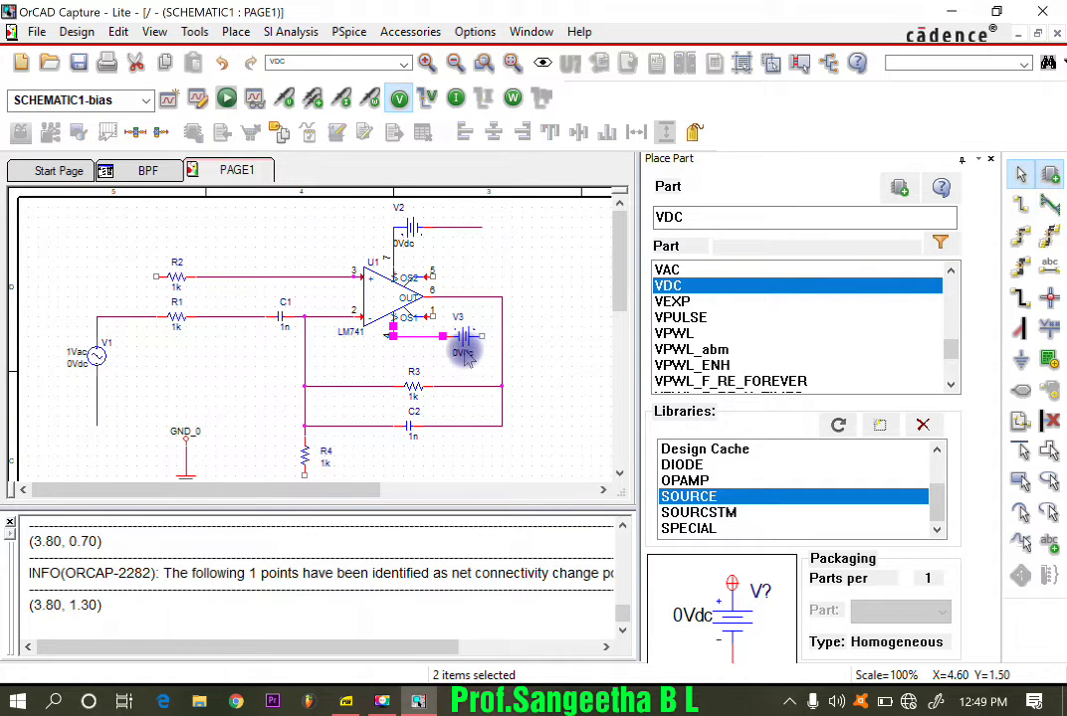
Move V3 closer to op-amp pin 4 and draw a short horizontal wire out from its right terminal.
{"action": "left_click_drag", "start_coordinate": [461, 339], "coordinate": [436, 347]}
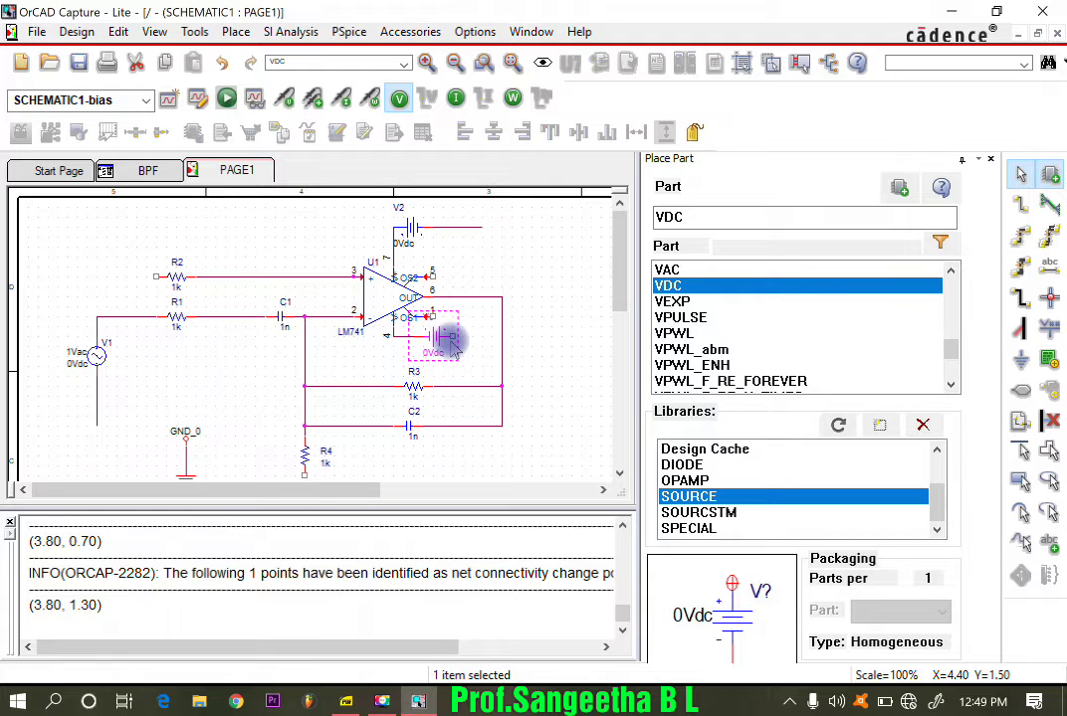
{"action": "key", "text": "r"}
{"action": "left_click", "coordinate": [477, 335]}
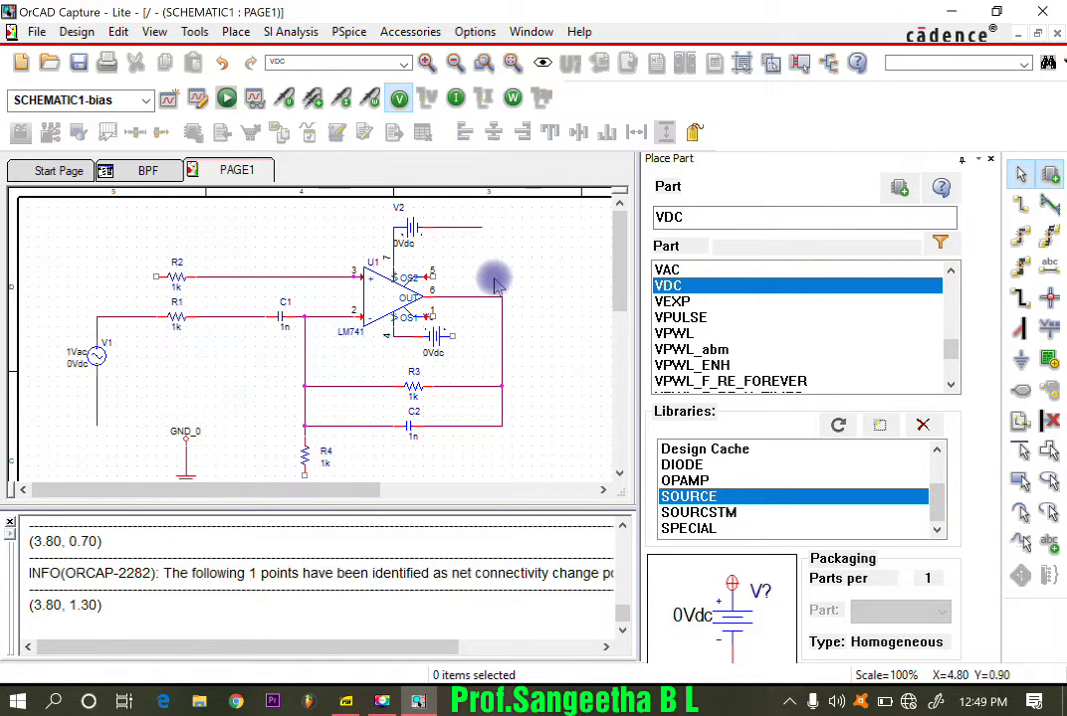
{"action": "left_click", "coordinate": [1018, 207]}
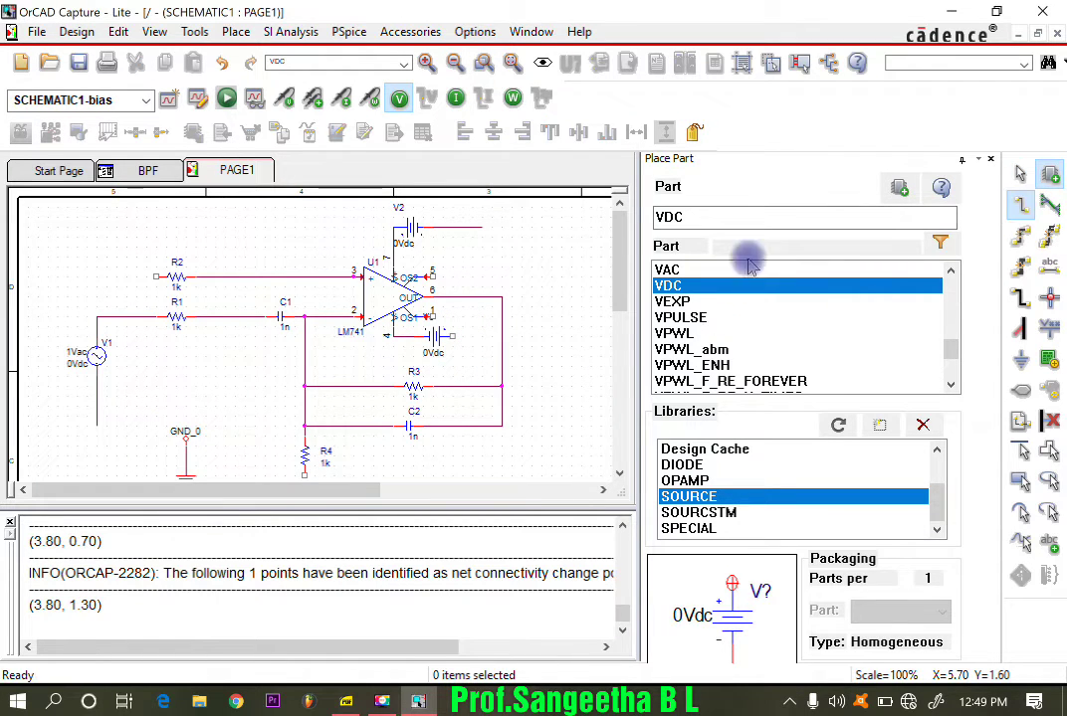
{"action": "left_click", "coordinate": [453, 337]}
{"action": "left_click", "coordinate": [473, 336]}
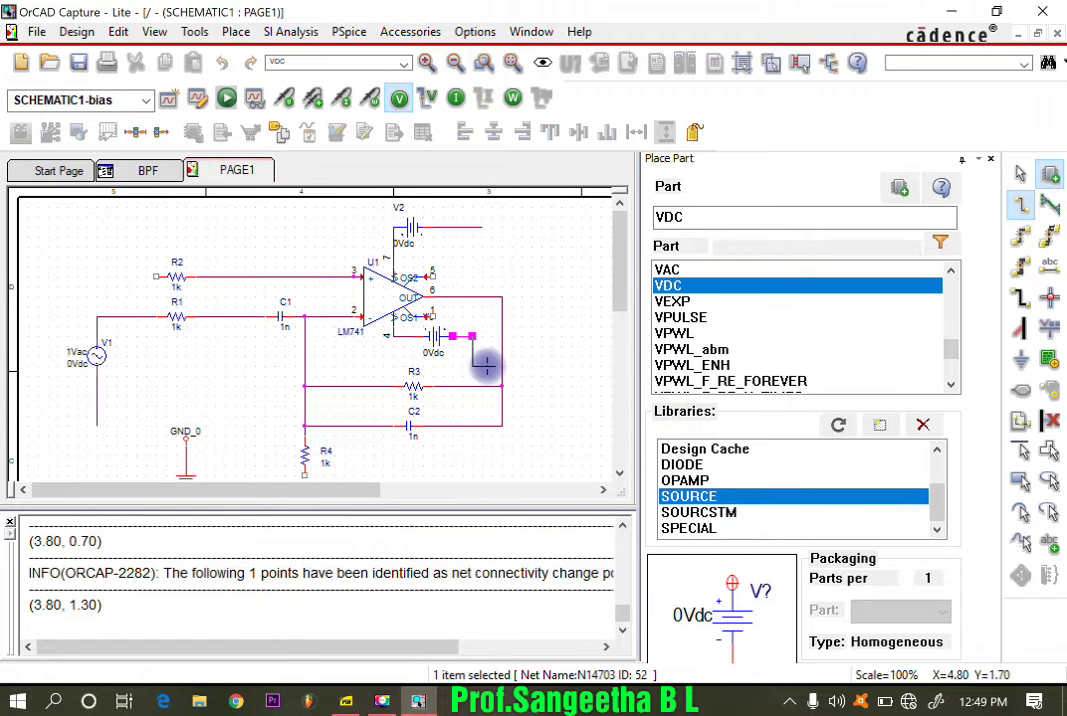
{"action": "key", "text": "Escape"}
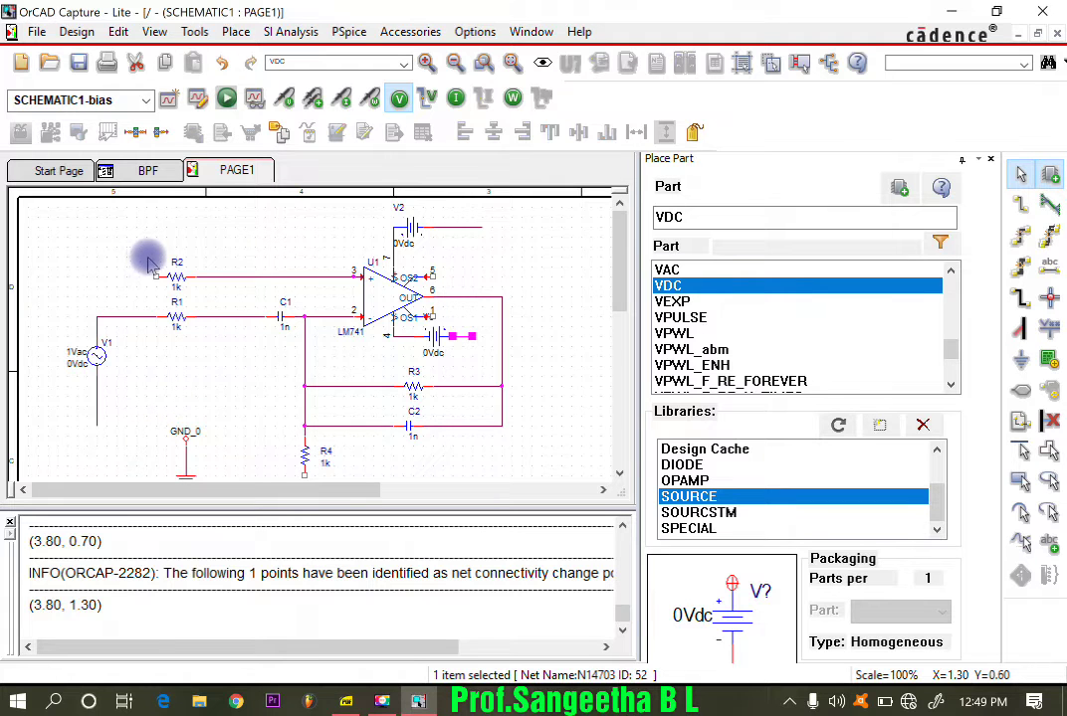
{"action": "left_click", "coordinate": [730, 513]}
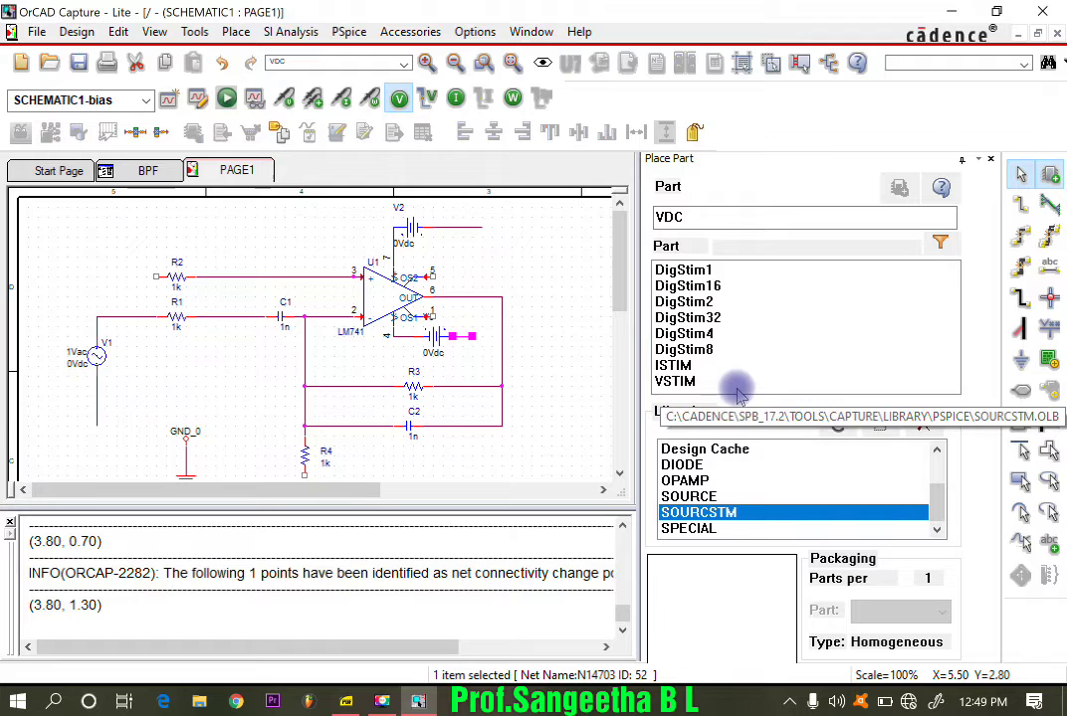
{"action": "left_click", "coordinate": [696, 496]}
{"action": "scroll", "coordinate": [778, 299], "scroll_direction": "down", "scroll_amount": 3}
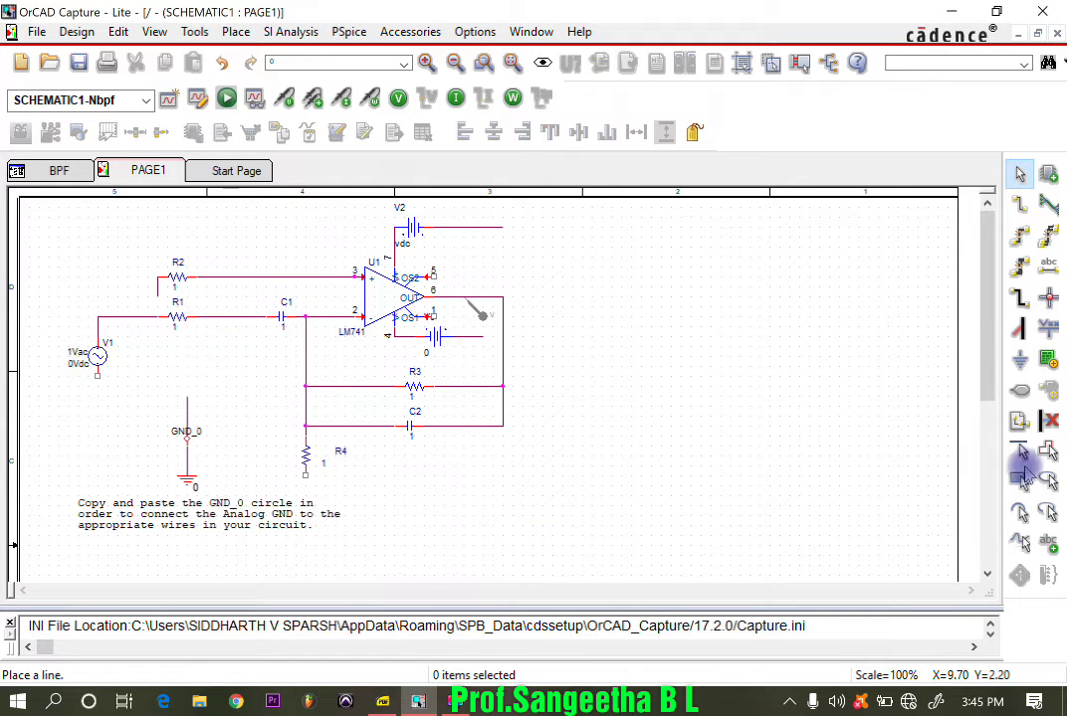
Place 0/CAPSYM grounds below V1, on R2's left wire, at the free wire ends of both DC sources, and below R4.
{"action": "left_click", "coordinate": [1020, 362]}
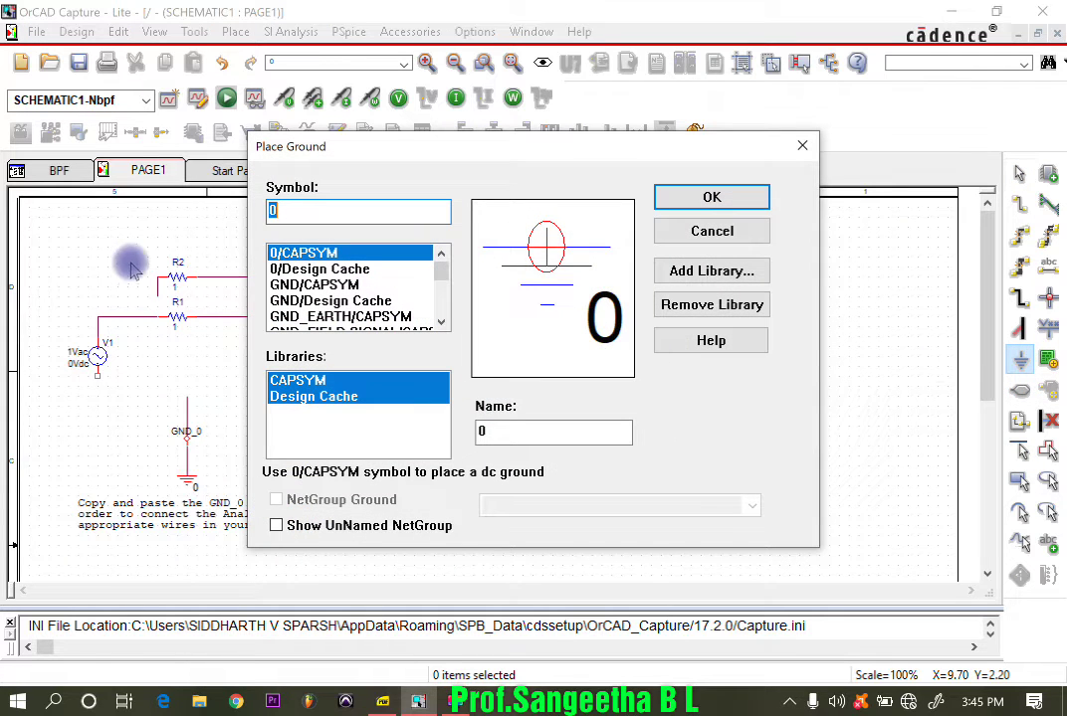
{"action": "left_click", "coordinate": [321, 271]}
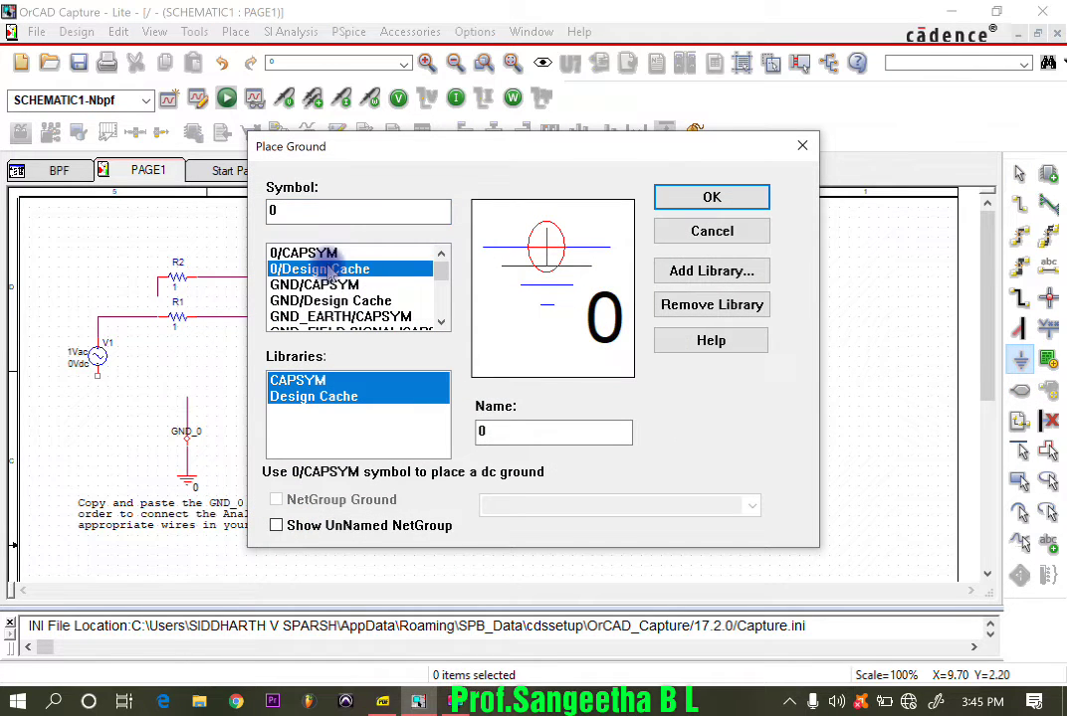
{"action": "left_click", "coordinate": [326, 255]}
{"action": "key", "text": "Down"}
{"action": "key", "text": "Down"}
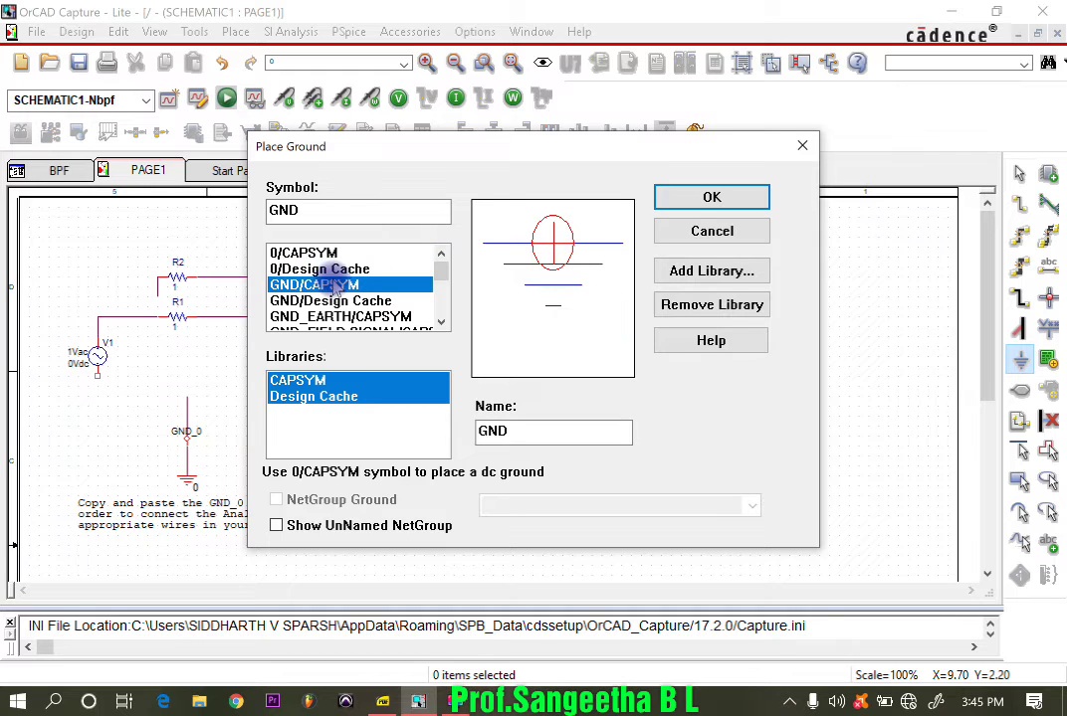
{"action": "left_click", "coordinate": [325, 255]}
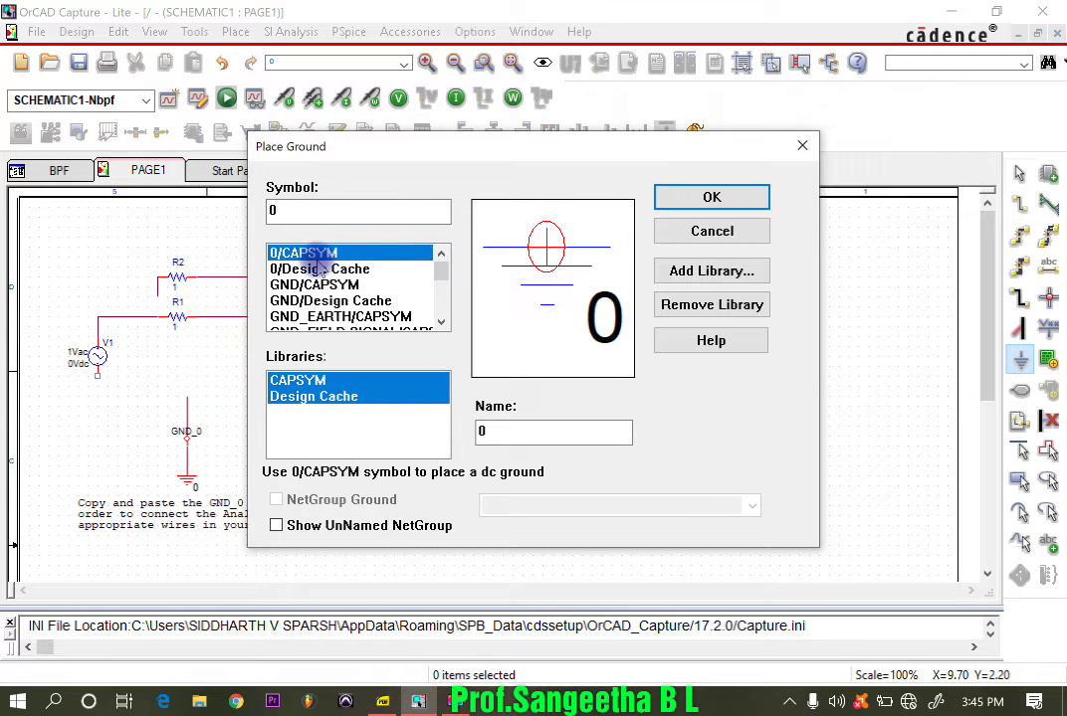
{"action": "left_click", "coordinate": [713, 199]}
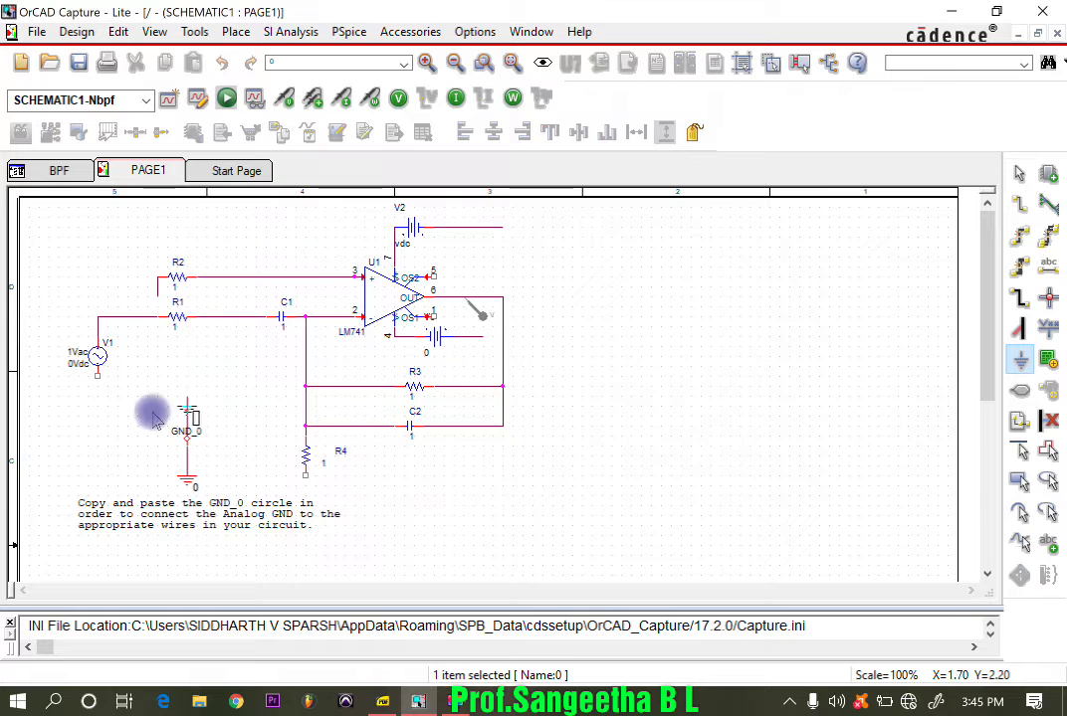
{"action": "left_click", "coordinate": [99, 400]}
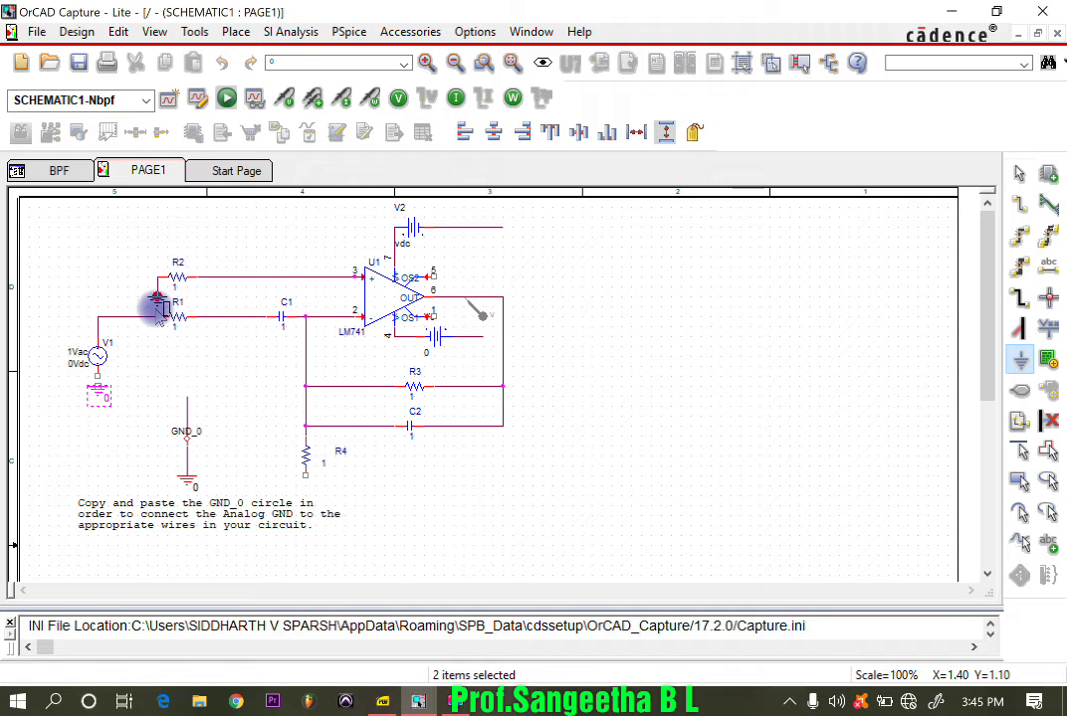
{"action": "left_click", "coordinate": [158, 298]}
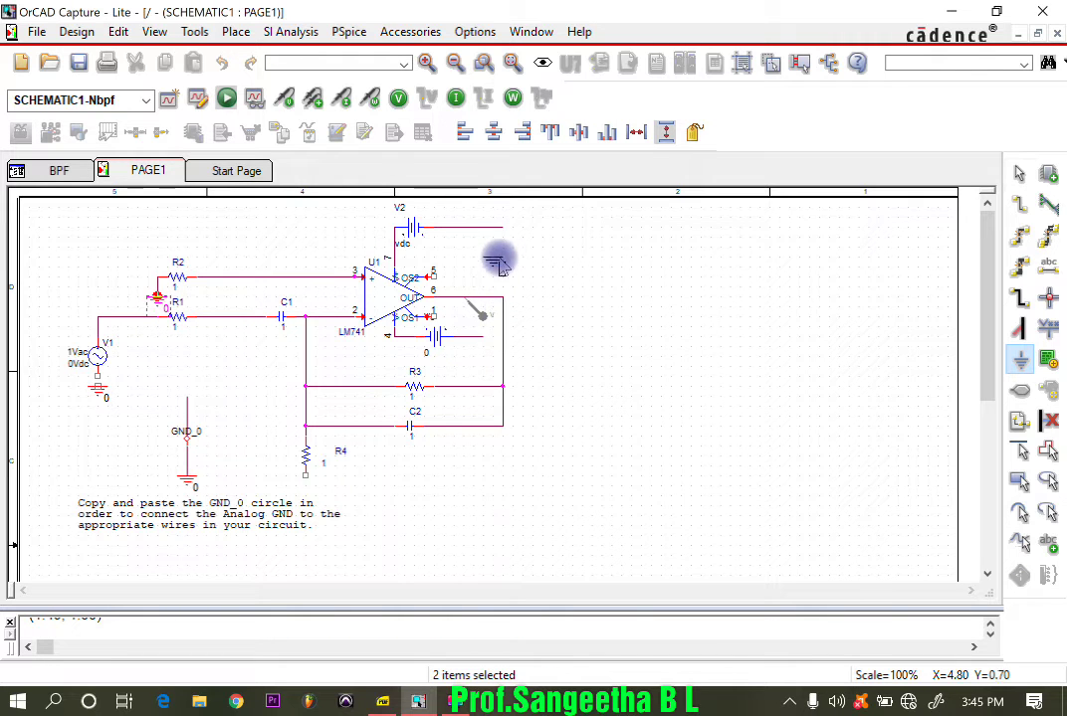
{"action": "key", "text": "Escape"}
{"action": "left_click", "coordinate": [485, 360], "text": "ctrl"}
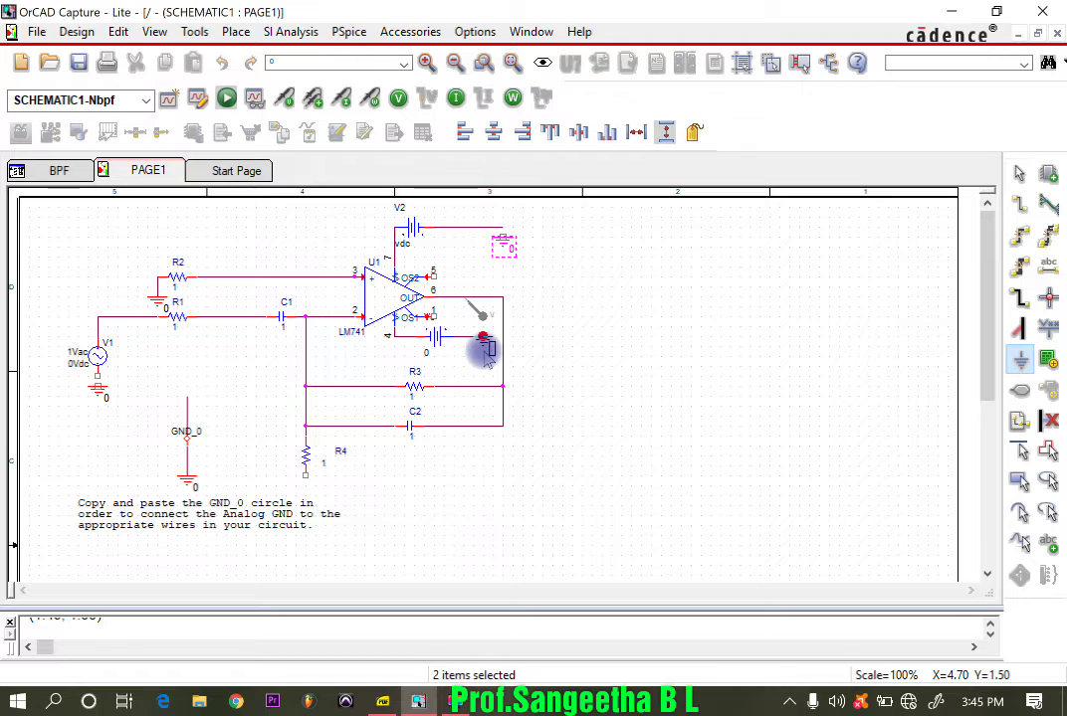
{"action": "mouse_move", "coordinate": [486, 360]}
{"action": "left_mouse_down", "text": "ctrl"}
{"action": "mouse_move", "coordinate": [398, 496]}
{"action": "mouse_move", "coordinate": [304, 505]}
{"action": "mouse_move", "coordinate": [307, 490]}
{"action": "left_mouse_up", "text": "ctrl"}
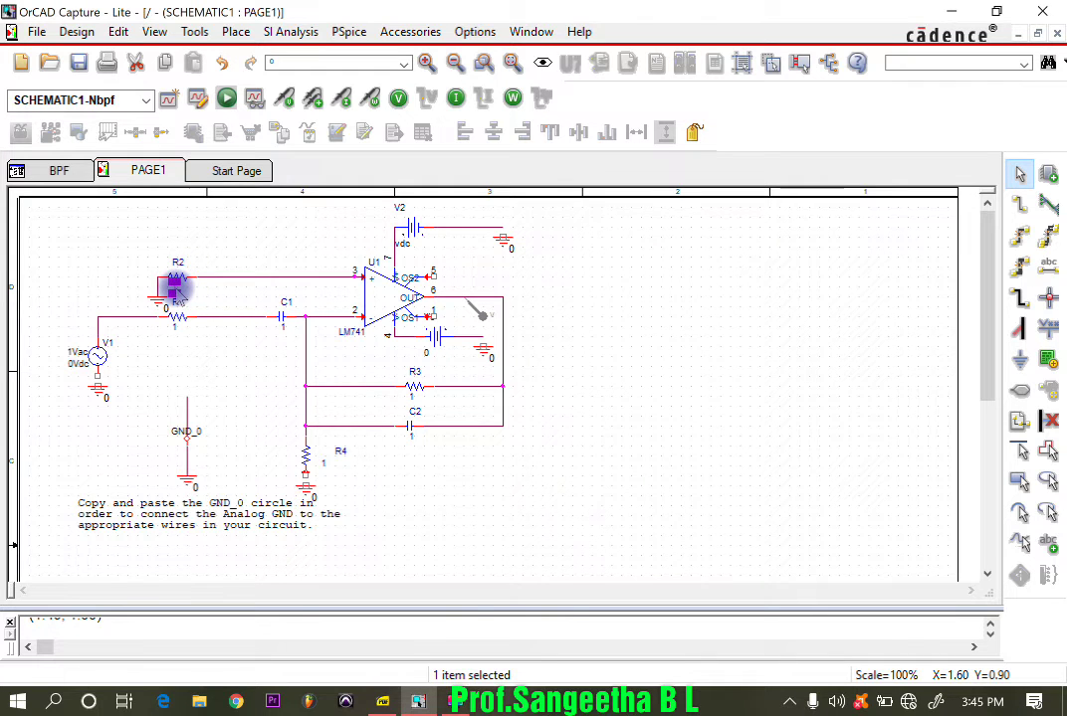
Set the value of resistor R2 to 120k.
{"action": "double_click", "coordinate": [175, 287]}
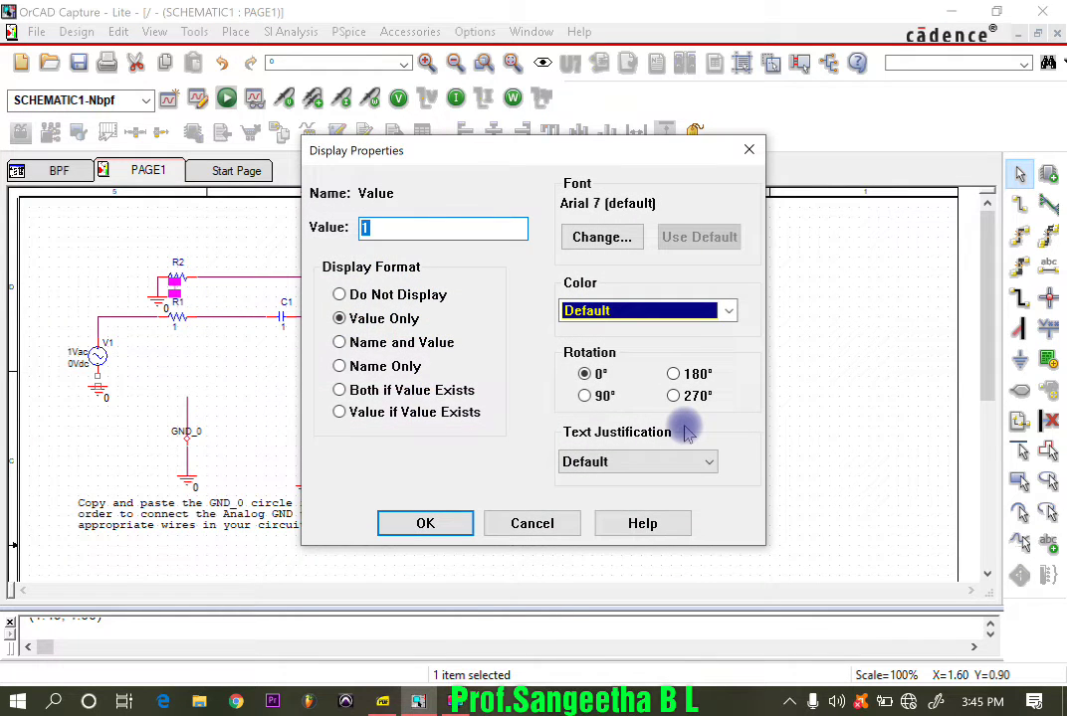
{"action": "type", "text": "12"}
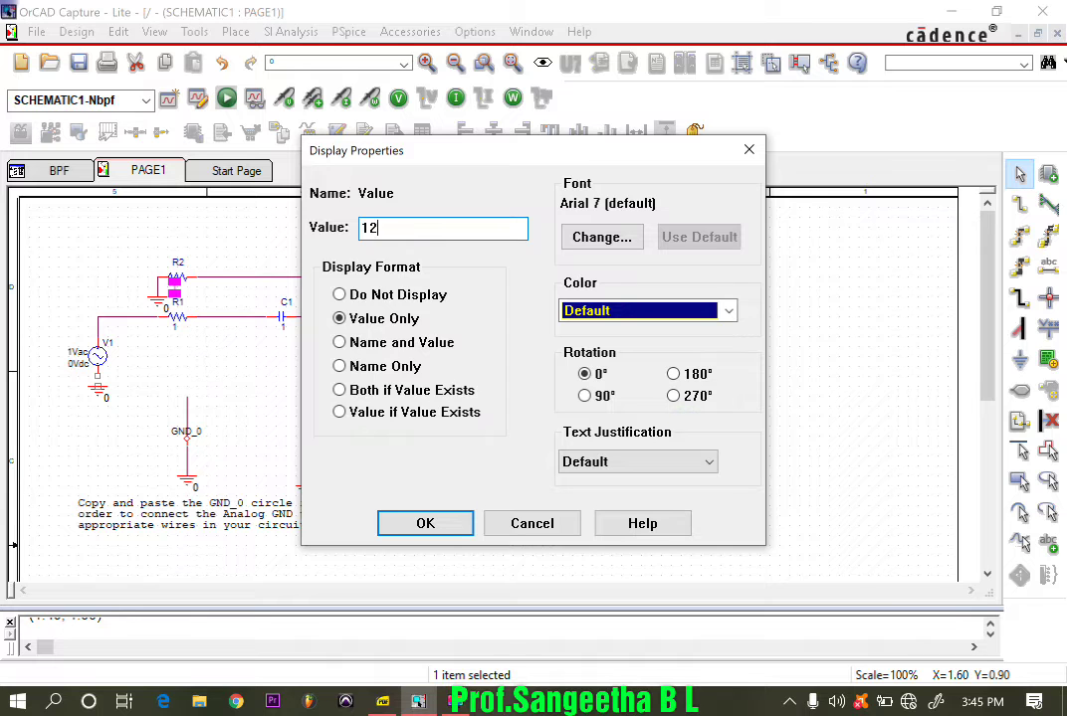
{"action": "type", "text": "0k"}
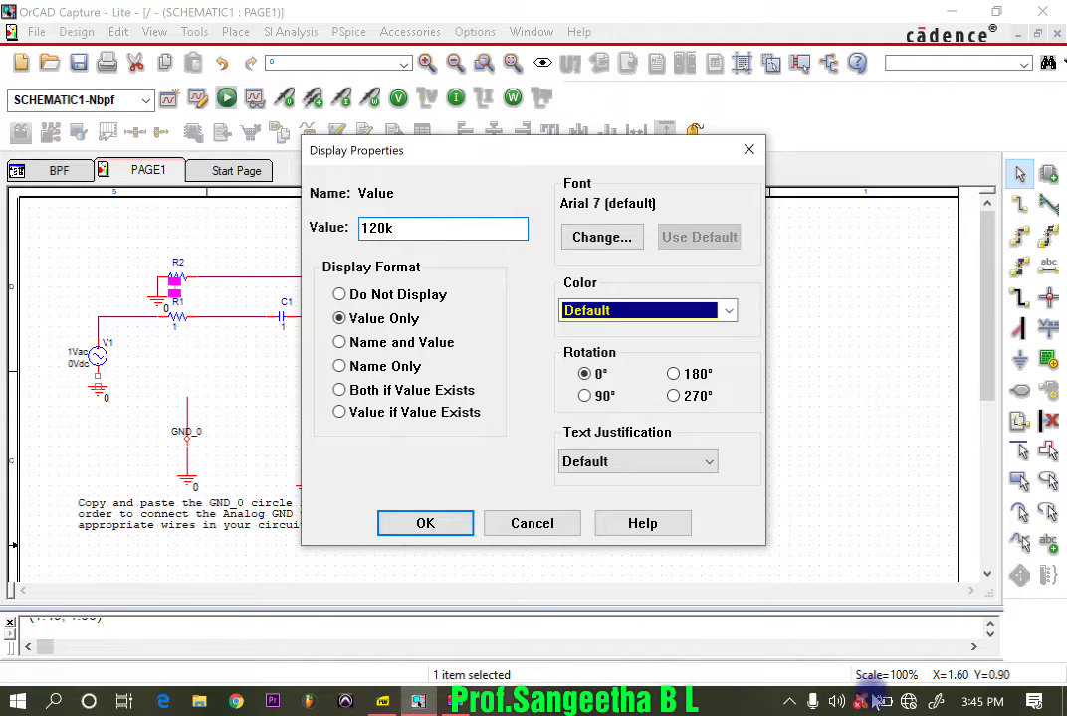
{"action": "left_click", "coordinate": [420, 523]}
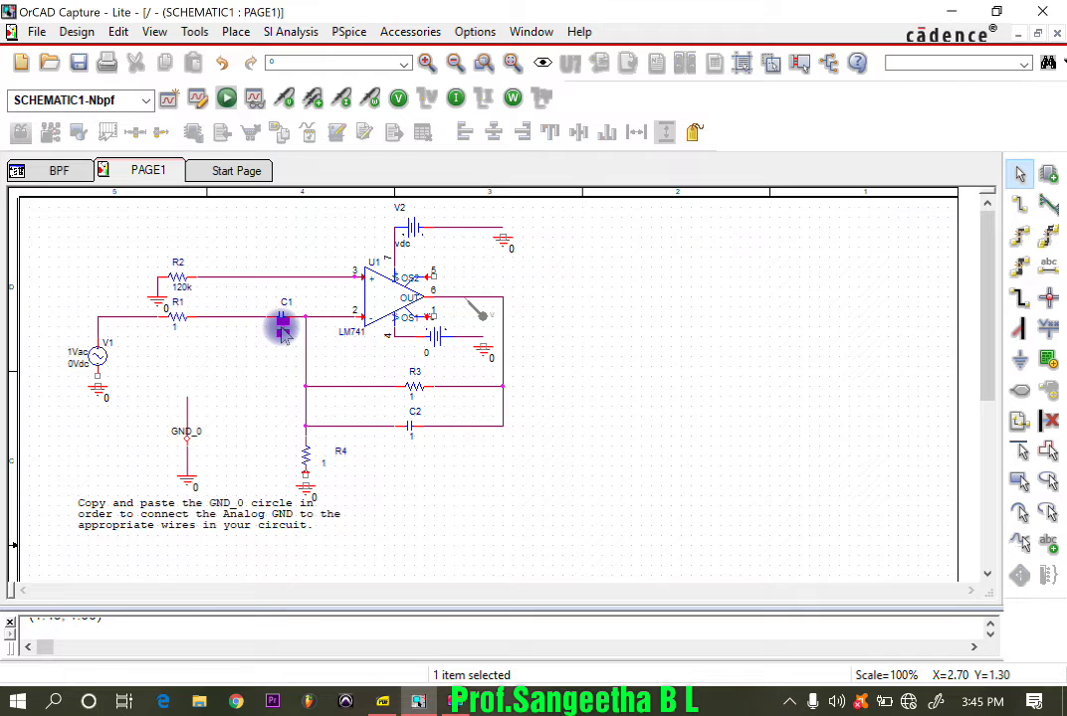
Set the value of capacitor C1 to .04u.
{"action": "double_click", "coordinate": [282, 329]}
{"action": "left_click", "coordinate": [365, 228]}
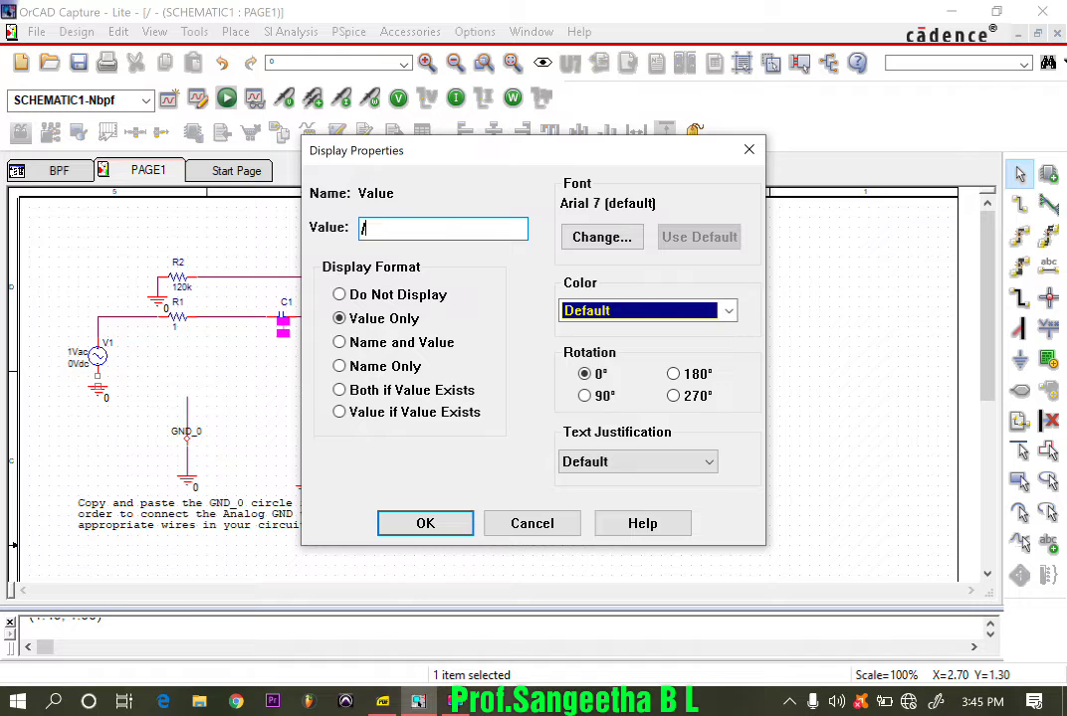
{"action": "key", "text": "Delete"}
{"action": "type", "text": ".04u"}
{"action": "left_click", "coordinate": [419, 522]}
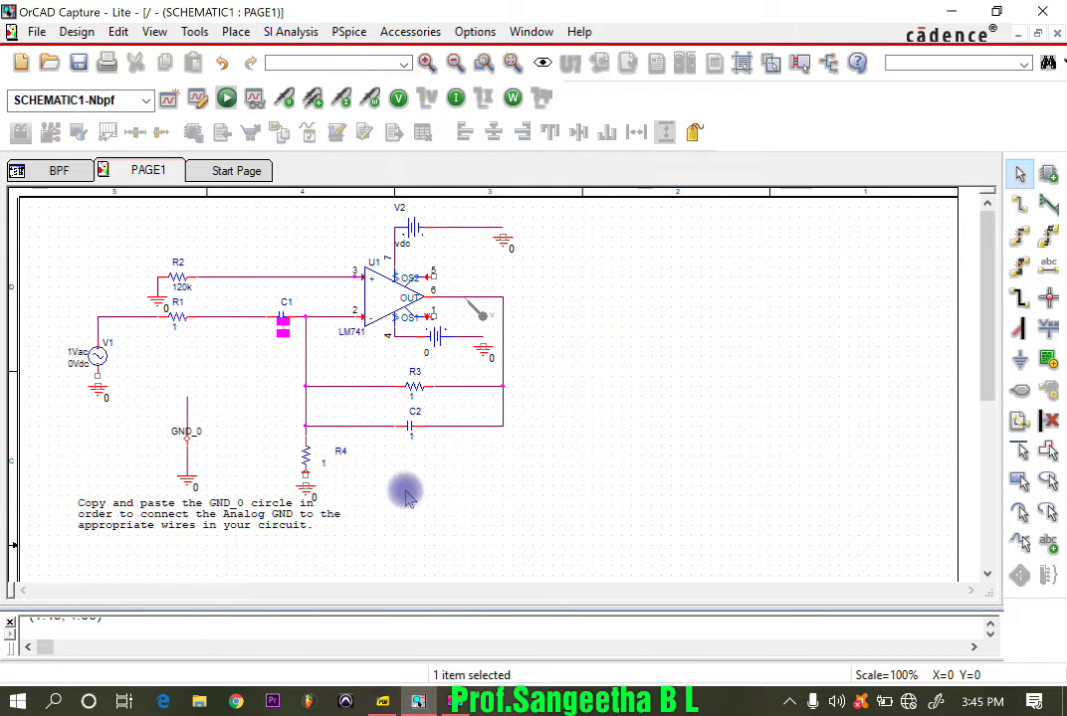
Set the value of resistor R1 to 60k.
{"action": "double_click", "coordinate": [177, 328]}
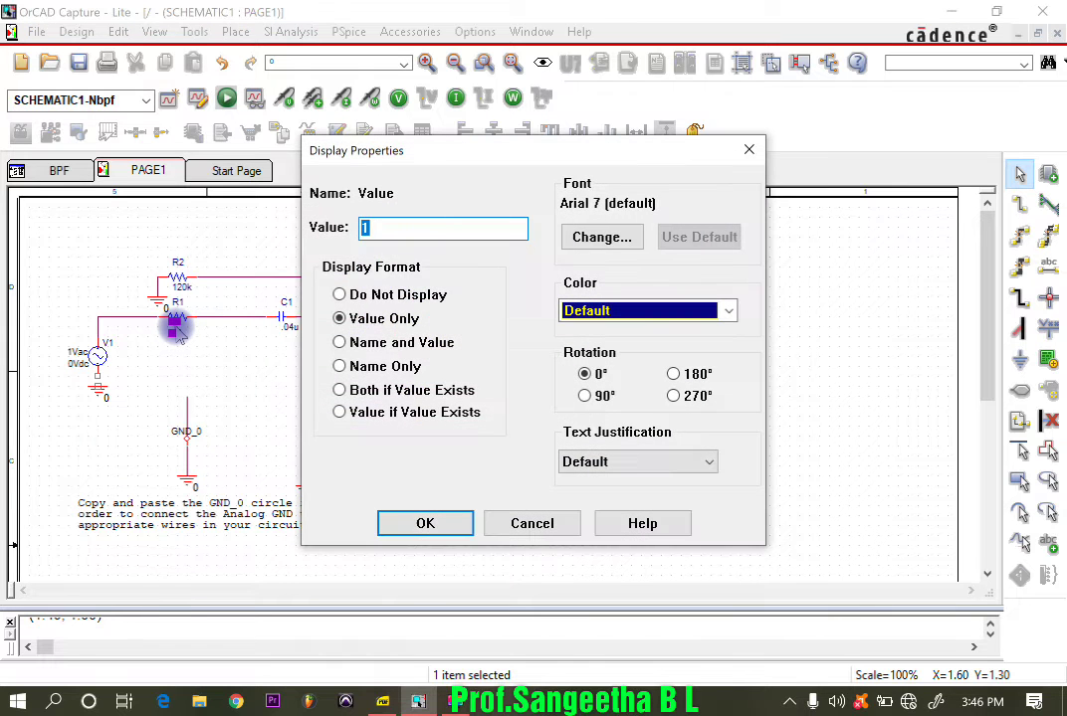
{"action": "type", "text": "60k"}
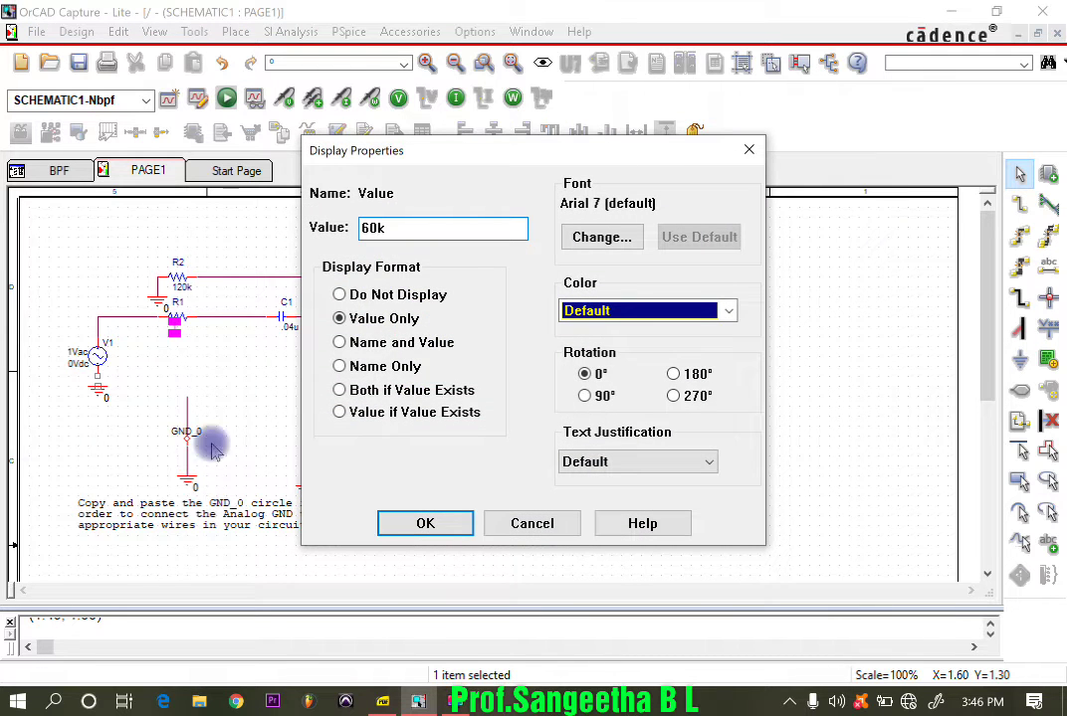
{"action": "left_click", "coordinate": [413, 521]}
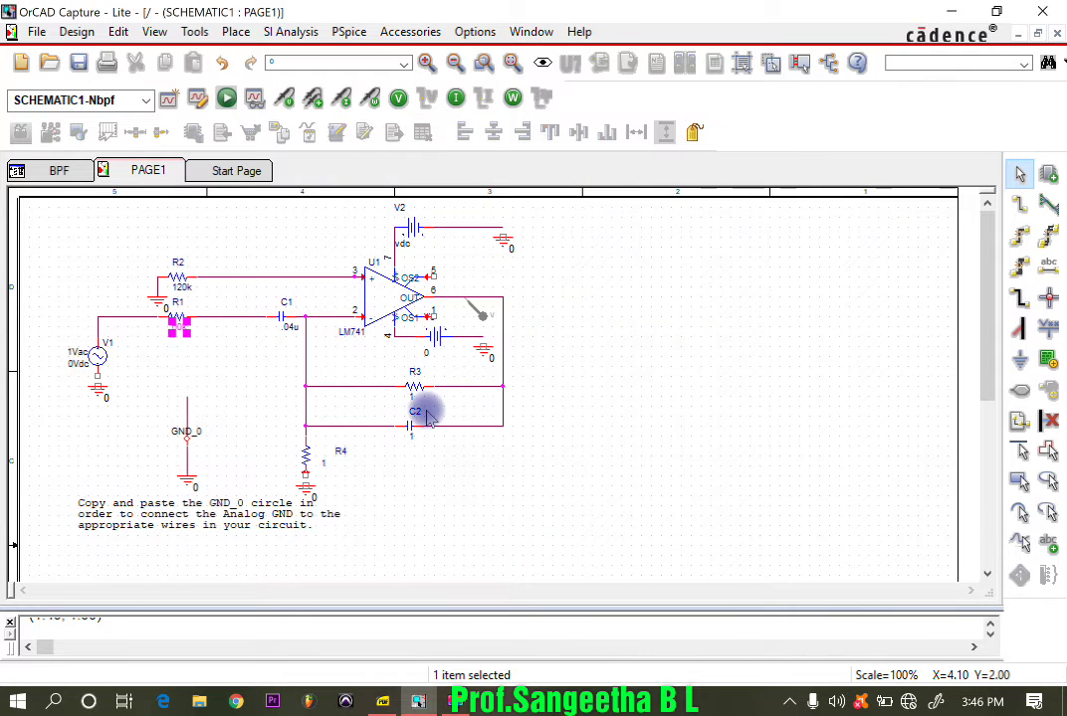
Add a leading zero to capacitor C1's value so it is written as 0.04u.
{"action": "double_click", "coordinate": [289, 329]}
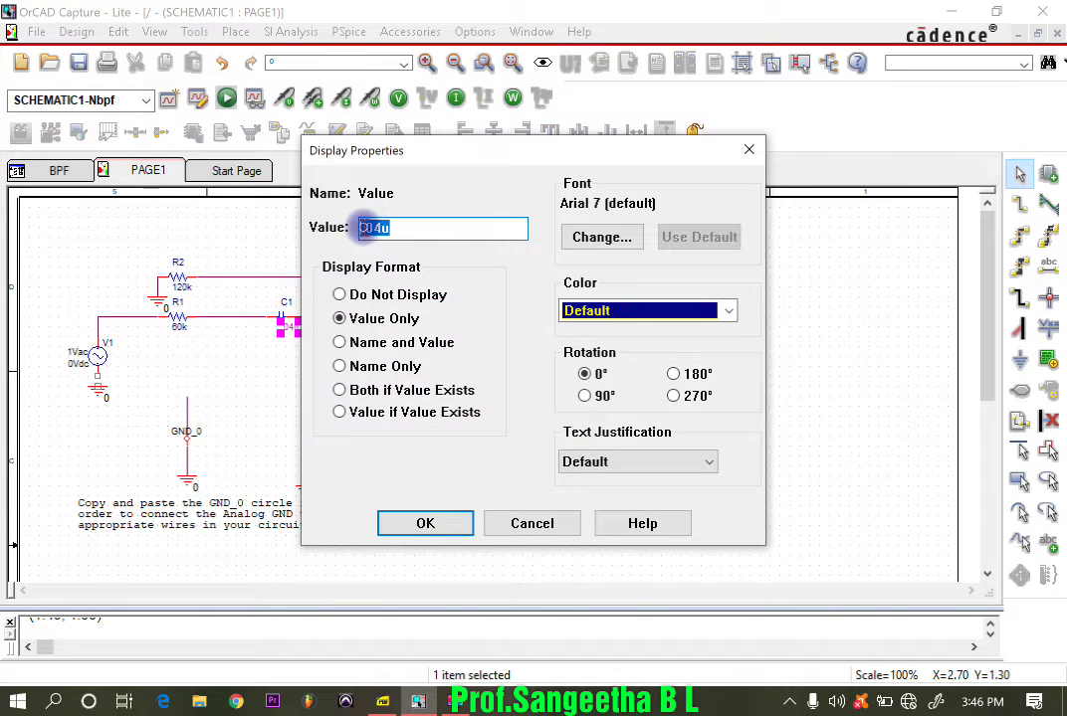
{"action": "left_click", "coordinate": [362, 228]}
{"action": "type", "text": "0"}
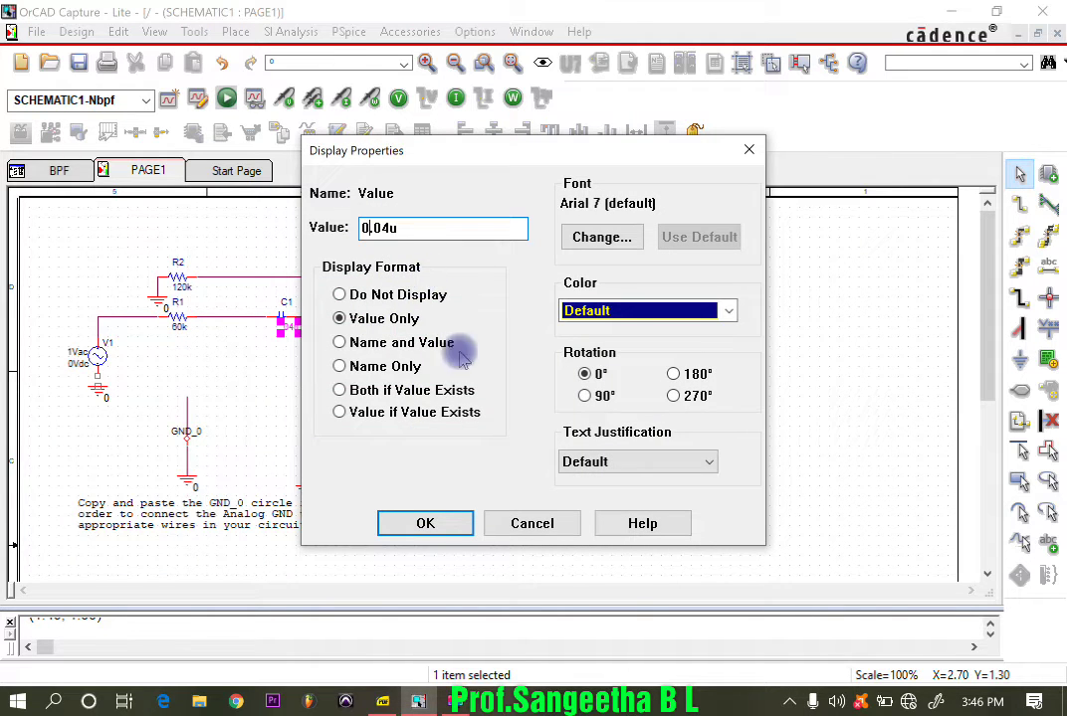
{"action": "left_click", "coordinate": [428, 524]}
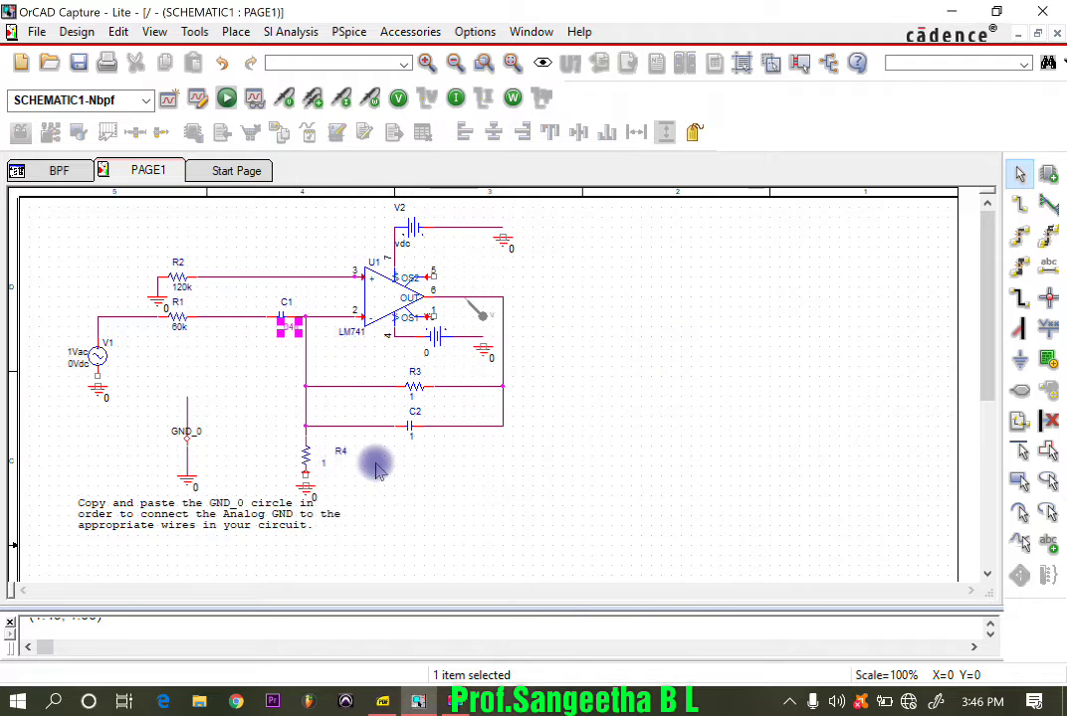
Set the value of resistor R4 to 130 and capacitor C2 to 0.04u.
{"action": "double_click", "coordinate": [325, 465]}
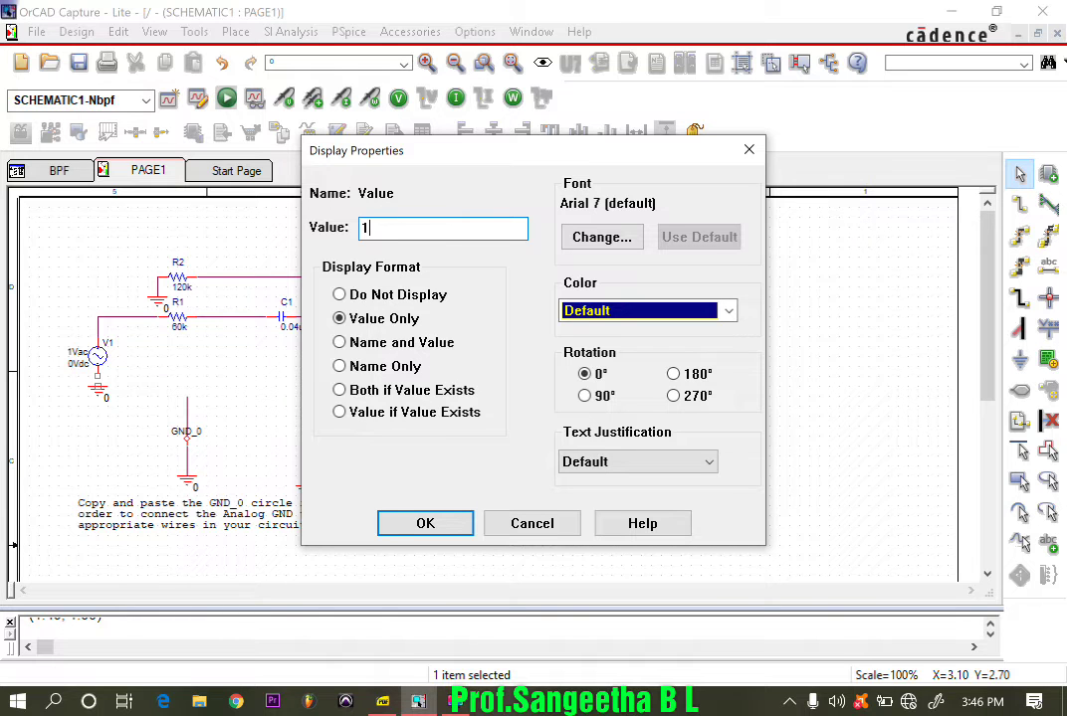
{"action": "left_click", "coordinate": [410, 528]}
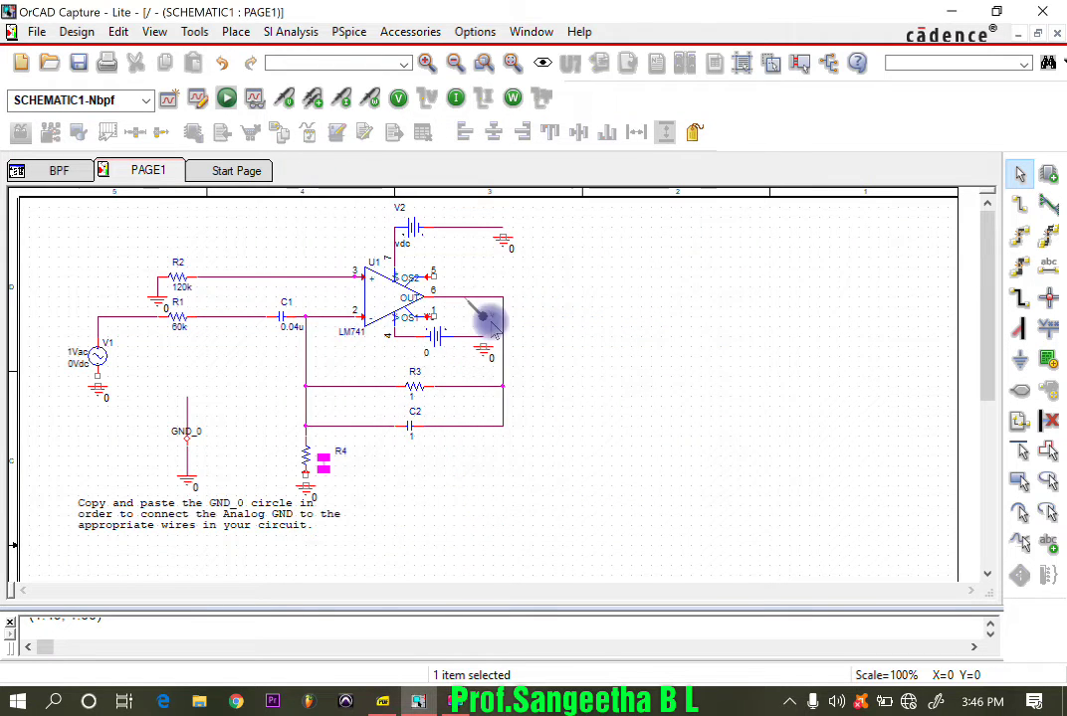
{"action": "double_click", "coordinate": [413, 435]}
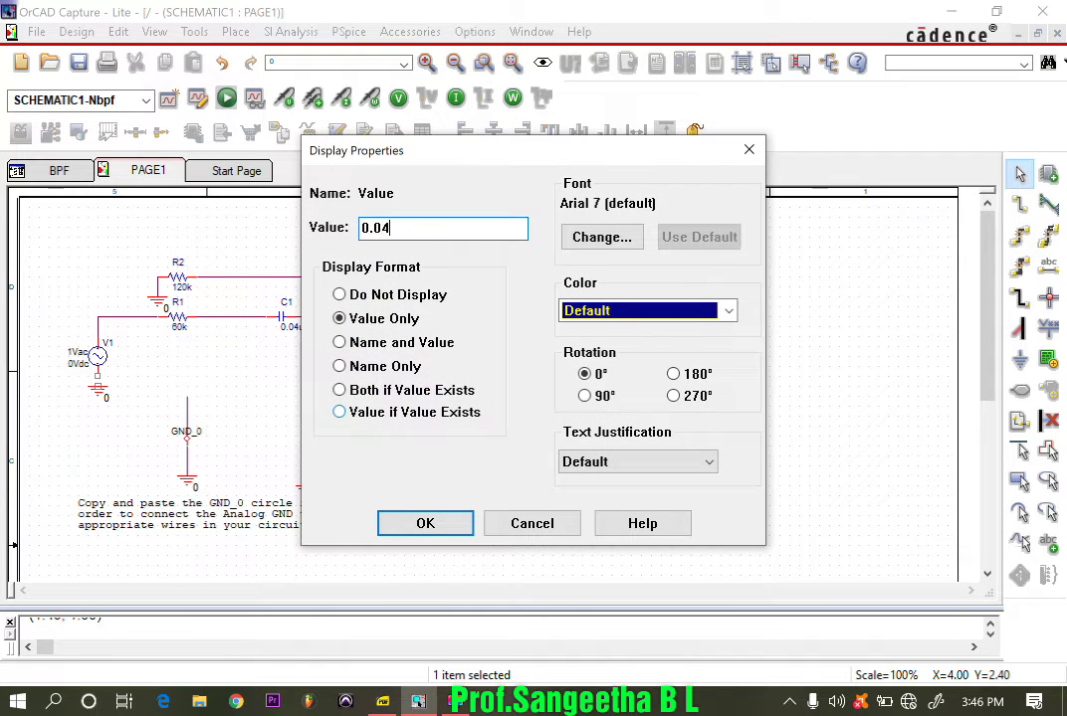
{"action": "type", "text": "u"}
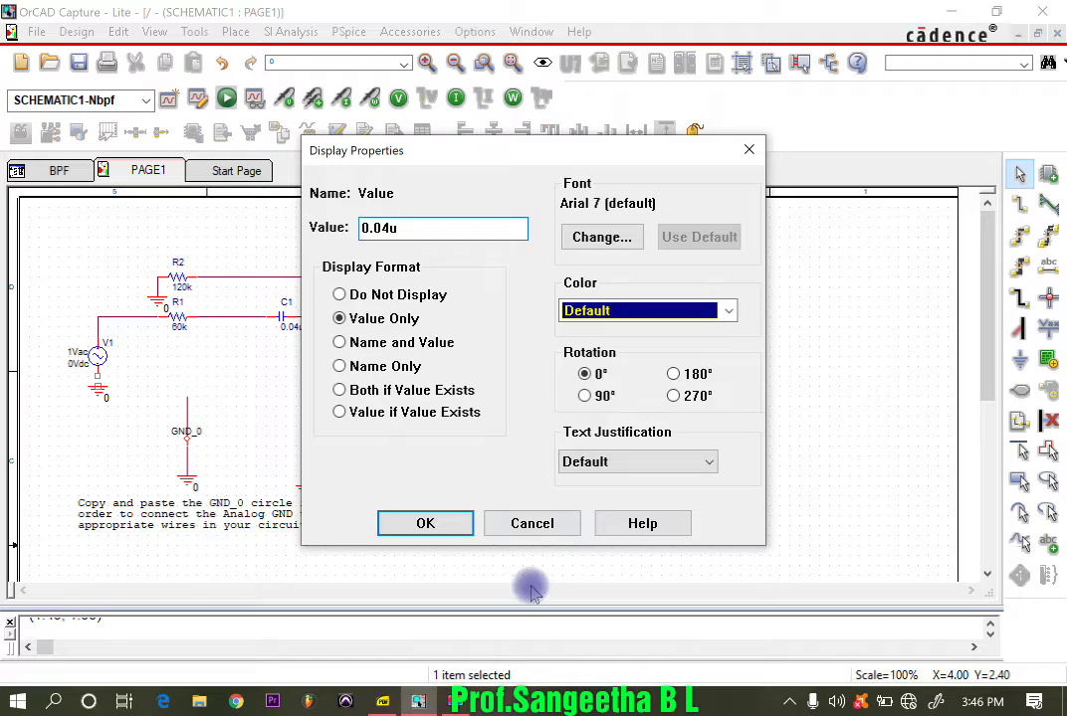
{"action": "left_click", "coordinate": [438, 521]}
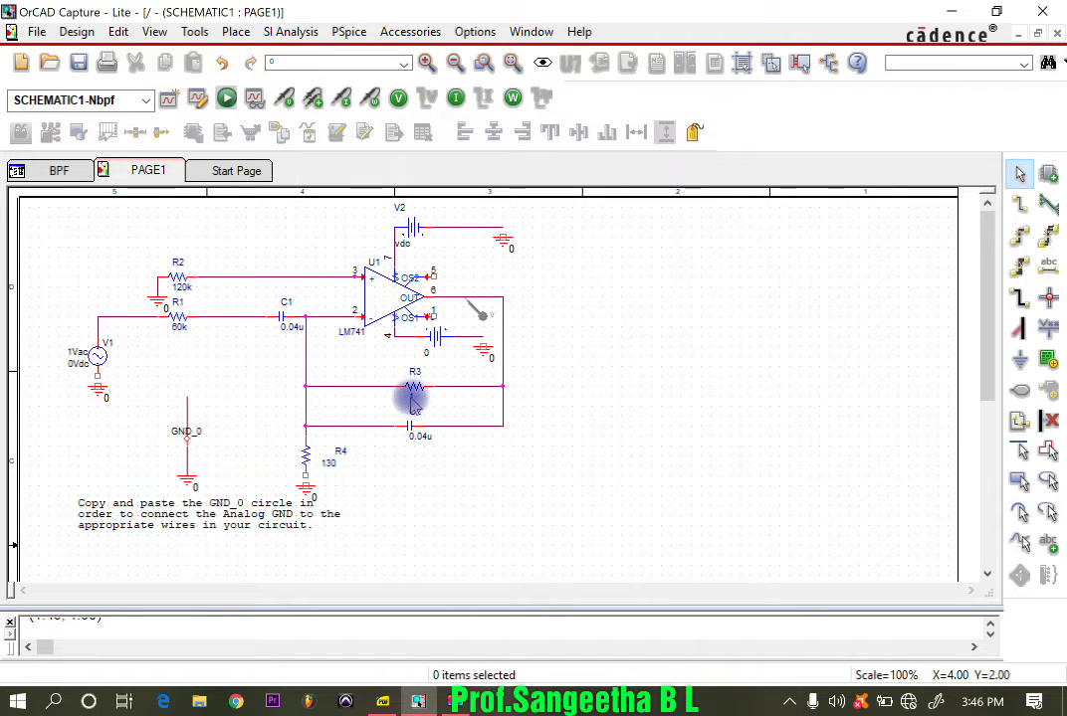
Set the value of resistor R3 to 120k.
{"action": "double_click", "coordinate": [414, 398]}
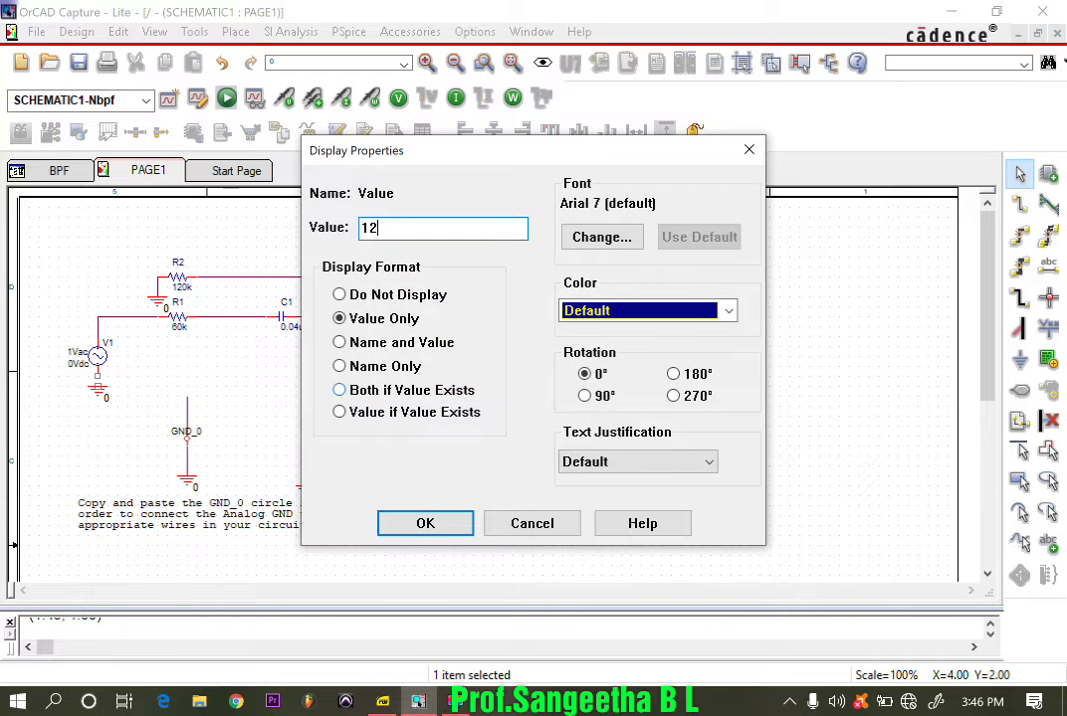
{"action": "type", "text": "120k"}
{"action": "left_click", "coordinate": [423, 522]}
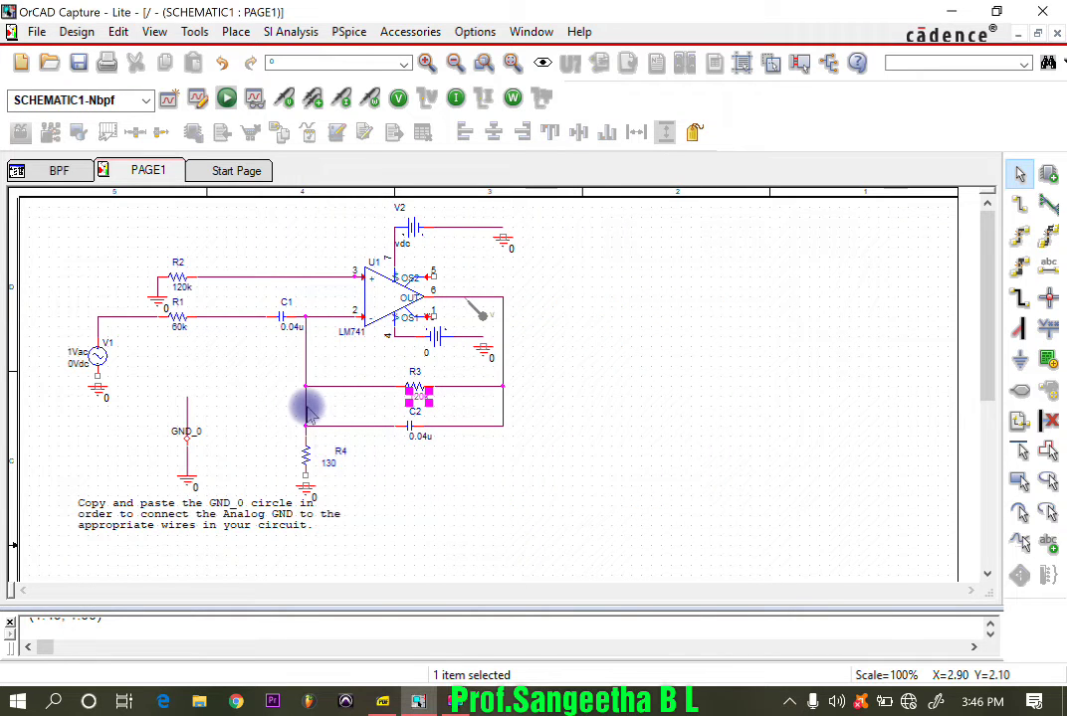
Delete the vertical wire segment joining the R3 branch to the C2 and R4 junction.
{"action": "left_click", "coordinate": [309, 413]}
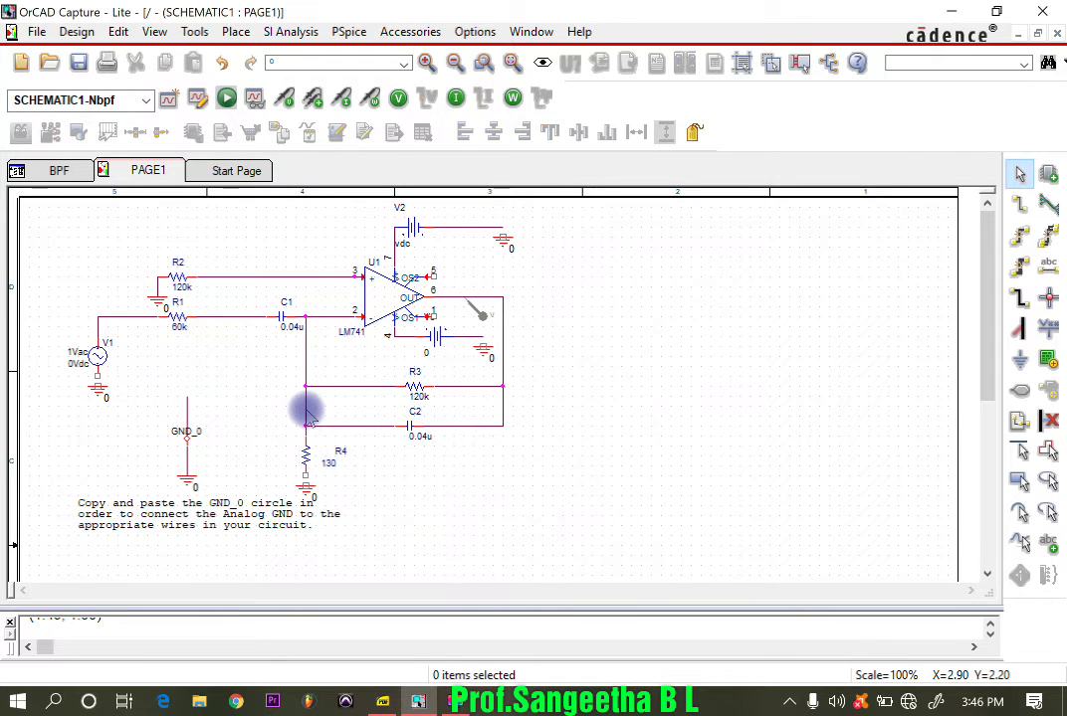
{"action": "left_click", "coordinate": [308, 422]}
{"action": "key", "text": "Delete"}
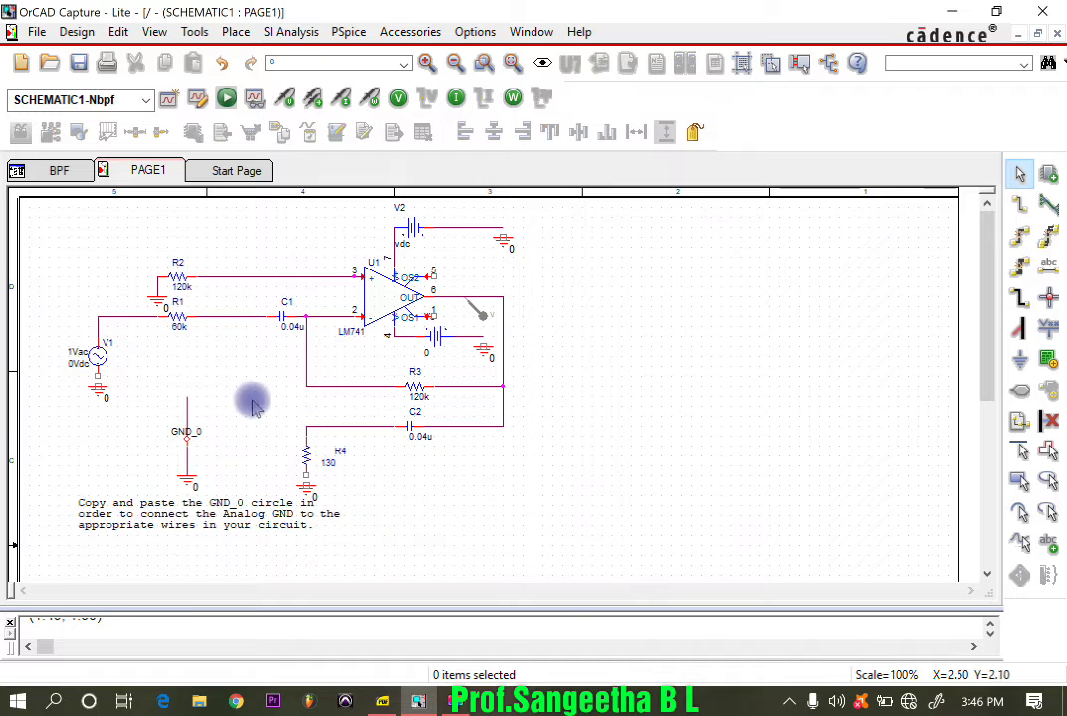
Wire the C2 and R4 junction to the node between R1 and C1.
{"action": "left_click", "coordinate": [1017, 206]}
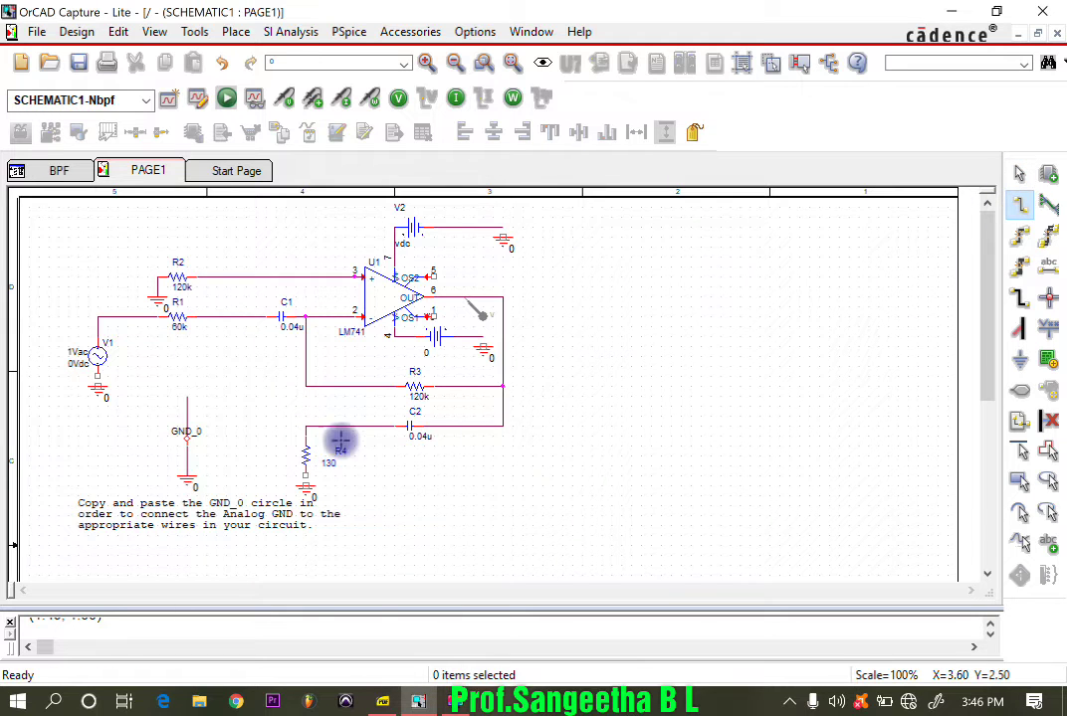
{"action": "left_click", "coordinate": [305, 427]}
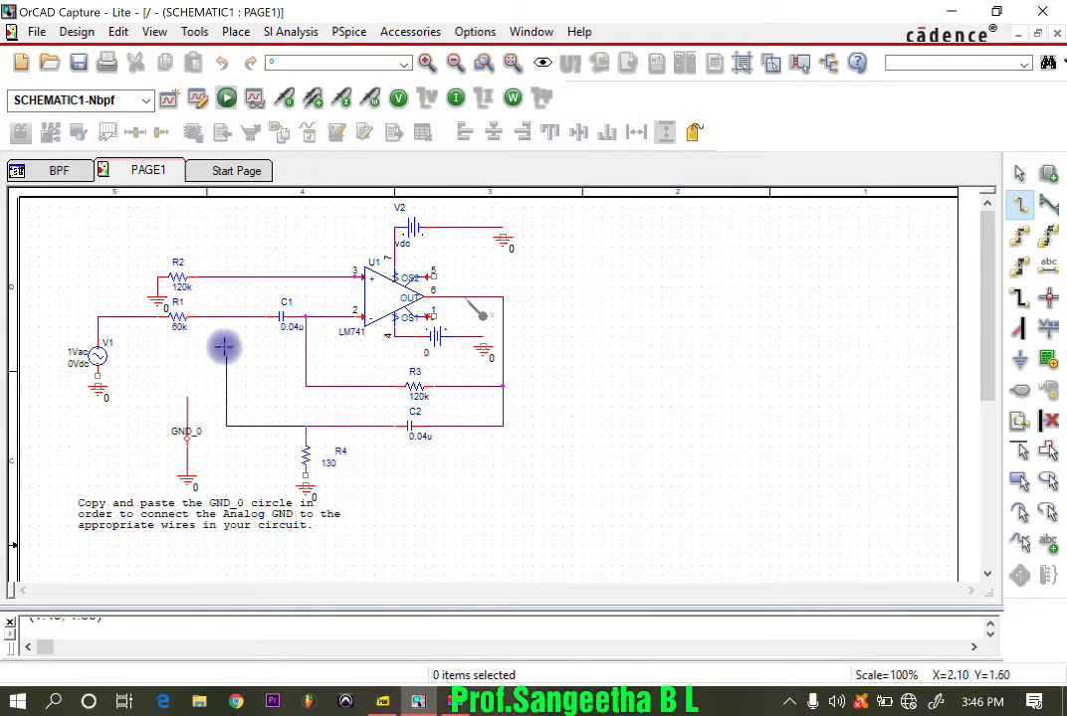
{"action": "left_click", "coordinate": [227, 317]}
{"action": "key", "text": "Escape"}
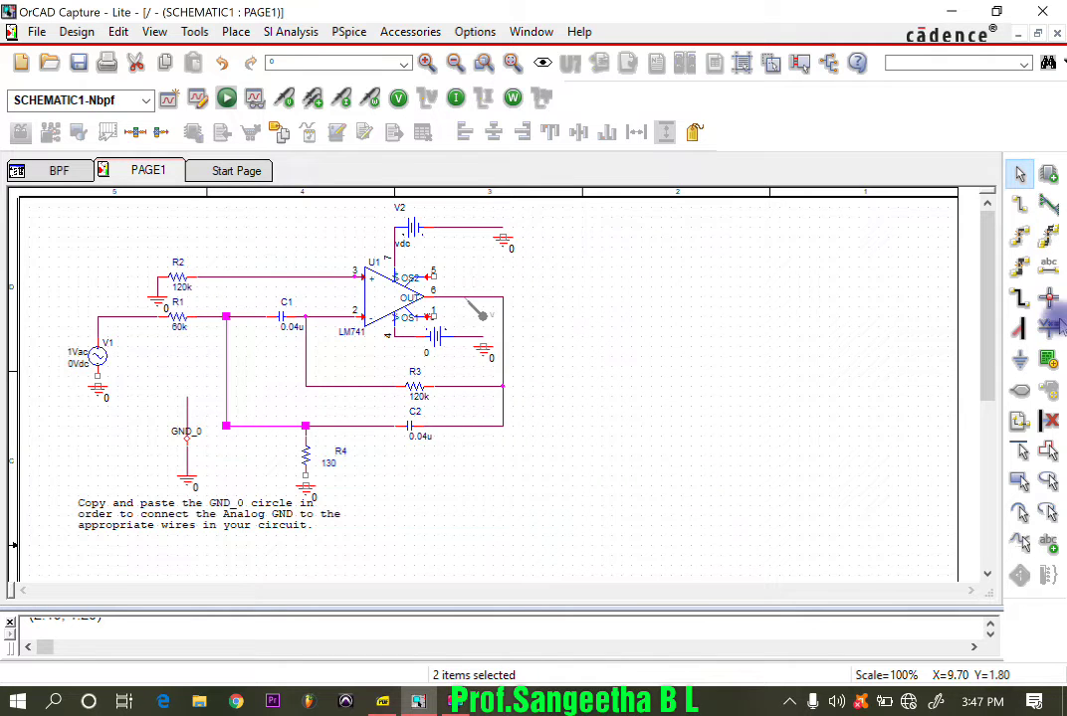
Wire source V1, resistor R4 and both DC supplies of the op-amp to their ground symbols.
{"action": "left_click", "coordinate": [1020, 205]}
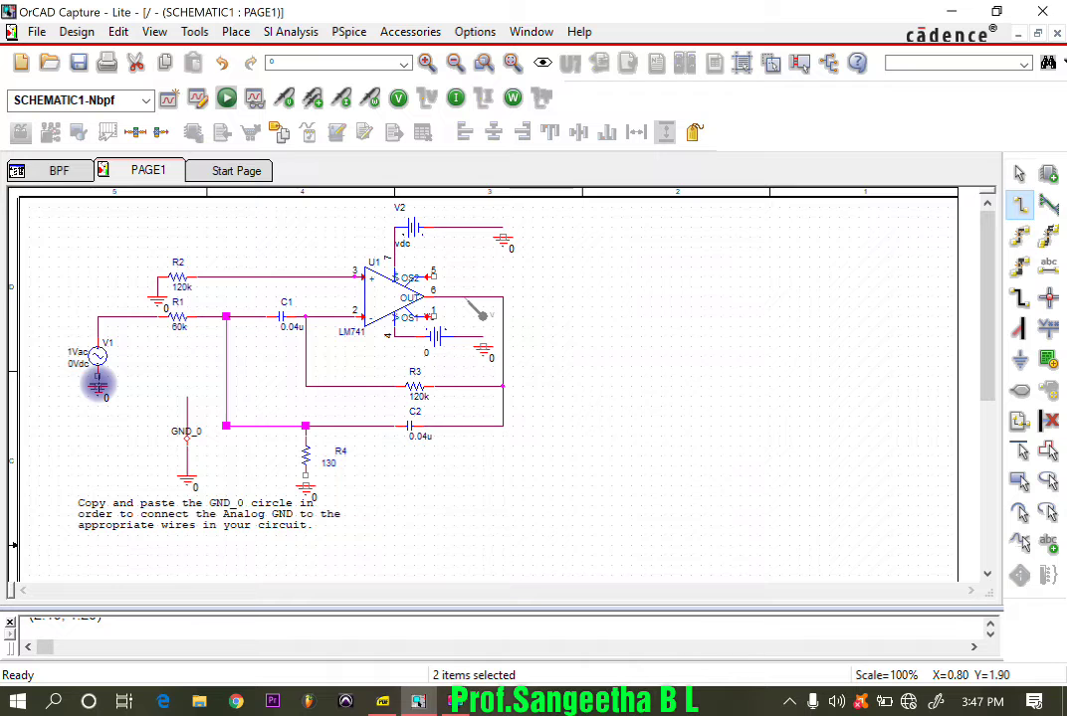
{"action": "left_click", "coordinate": [96, 376]}
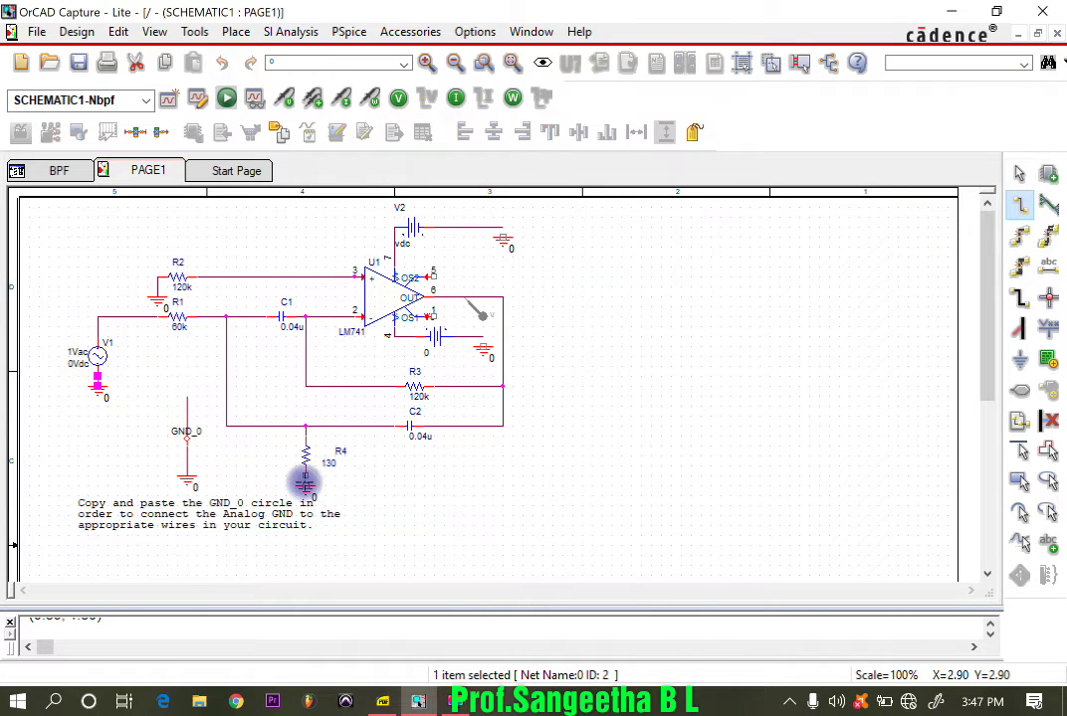
{"action": "left_click", "coordinate": [303, 478]}
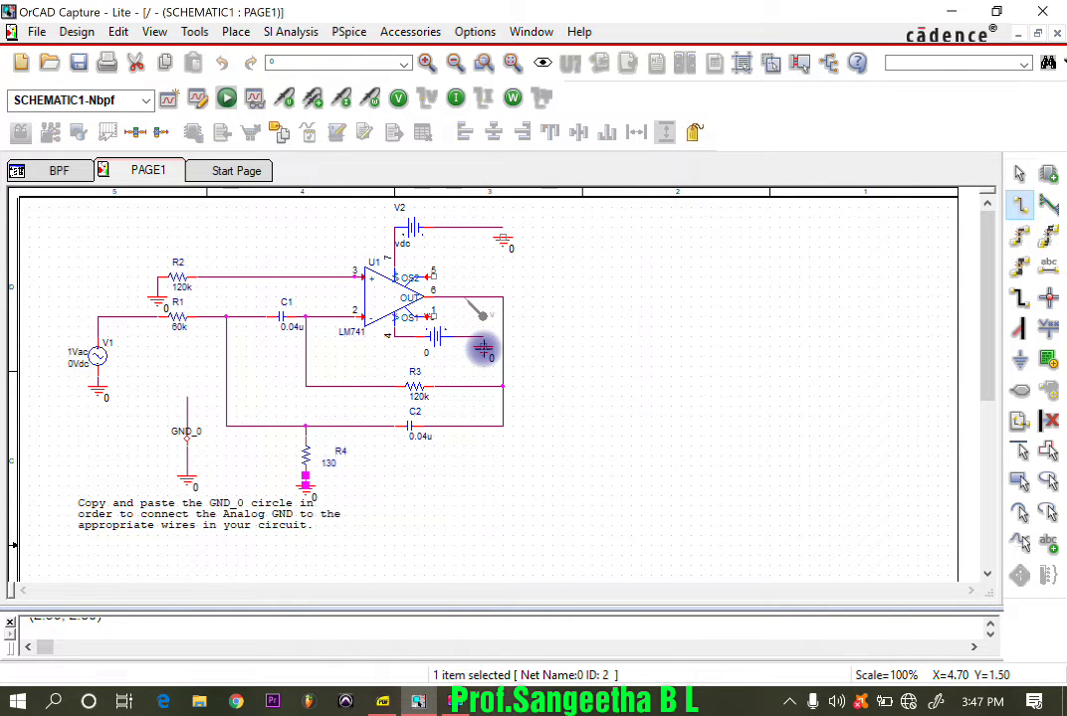
{"action": "key", "text": "ctrl+v"}
{"action": "left_click", "coordinate": [481, 344]}
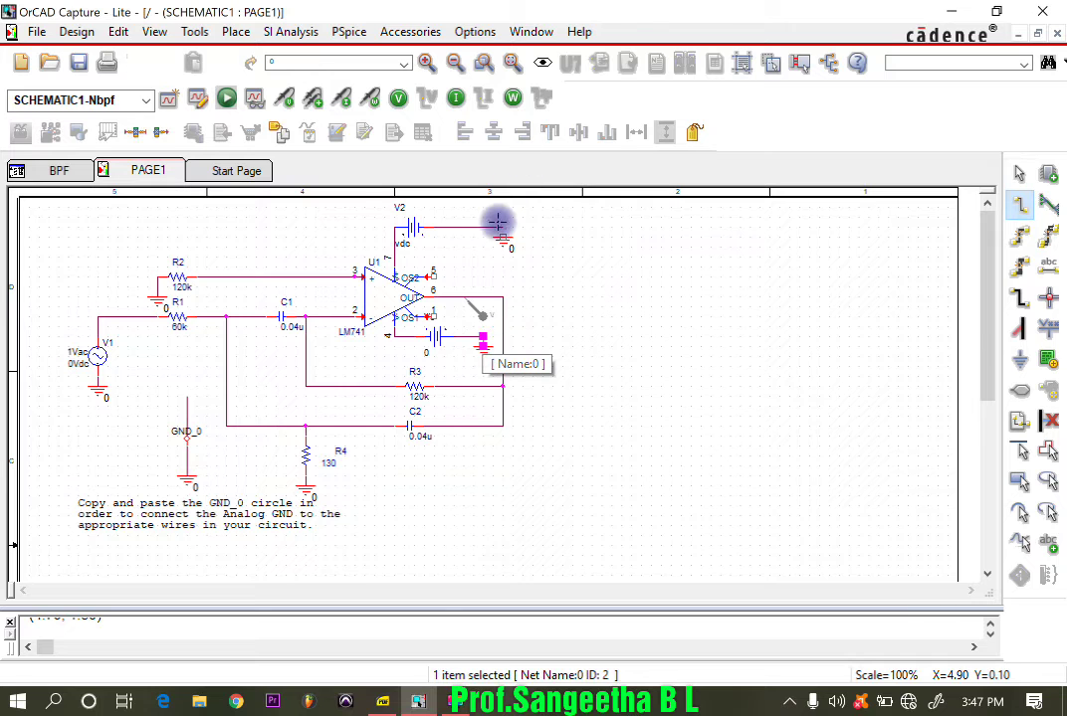
{"action": "key", "text": "ctrl+v"}
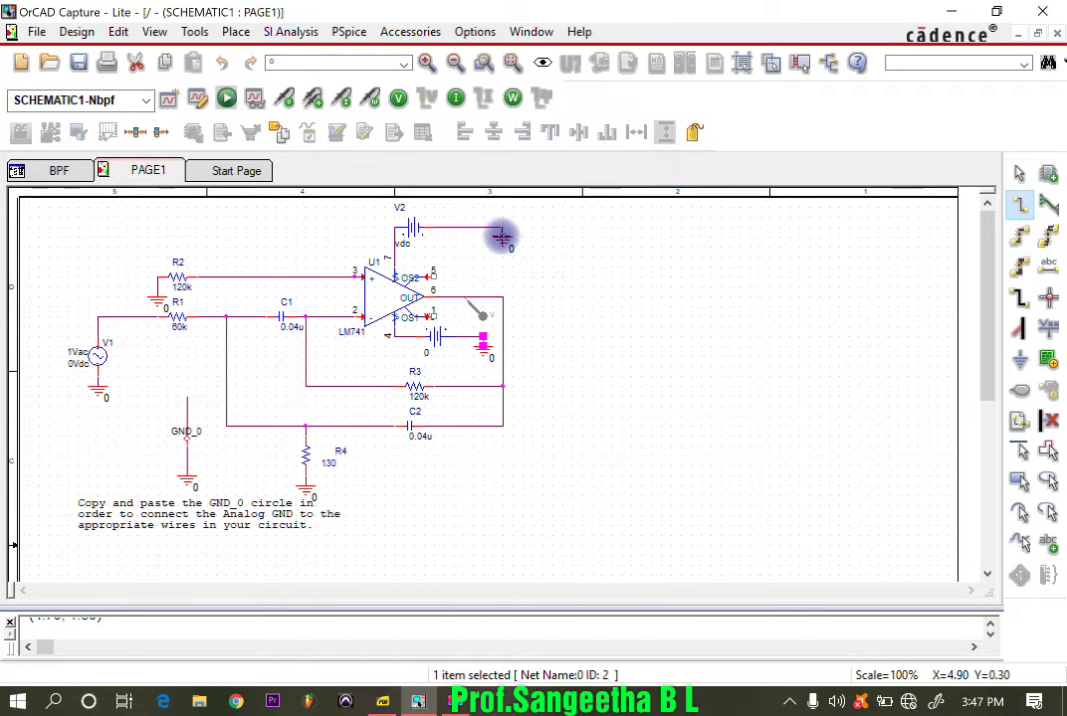
{"action": "left_click", "coordinate": [502, 237]}
{"action": "key", "text": "Escape"}
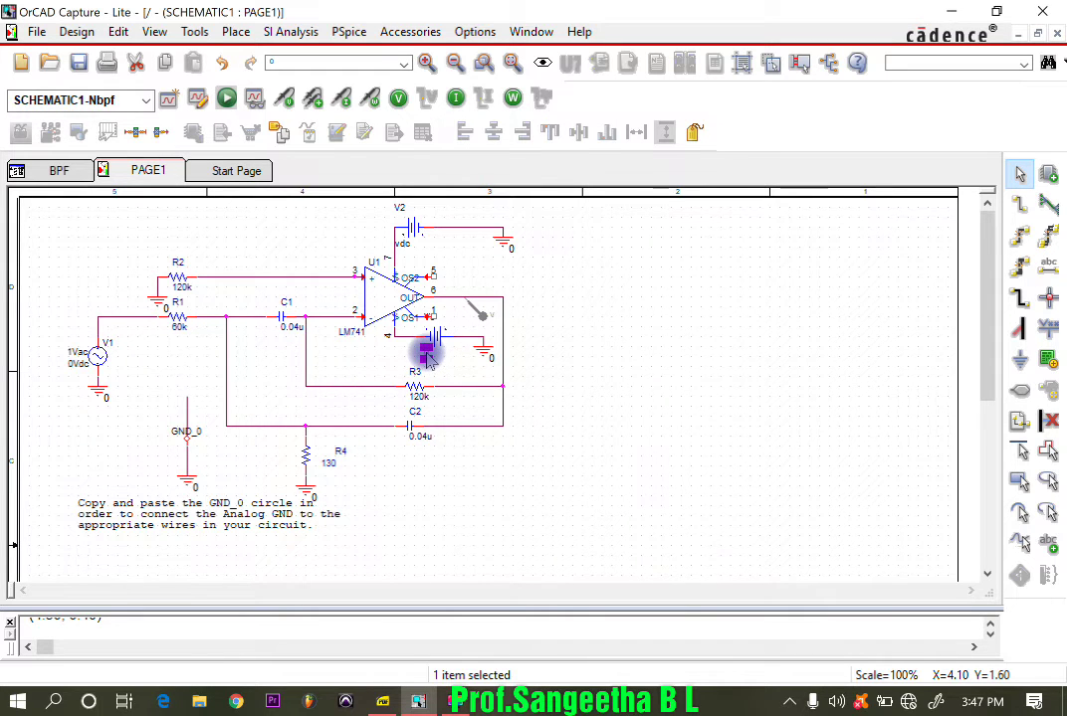
Set the DC value of both op-amp supplies, the one at pin 4 and V2, to 12.
{"action": "double_click", "coordinate": [426, 354]}
{"action": "type", "text": "12"}
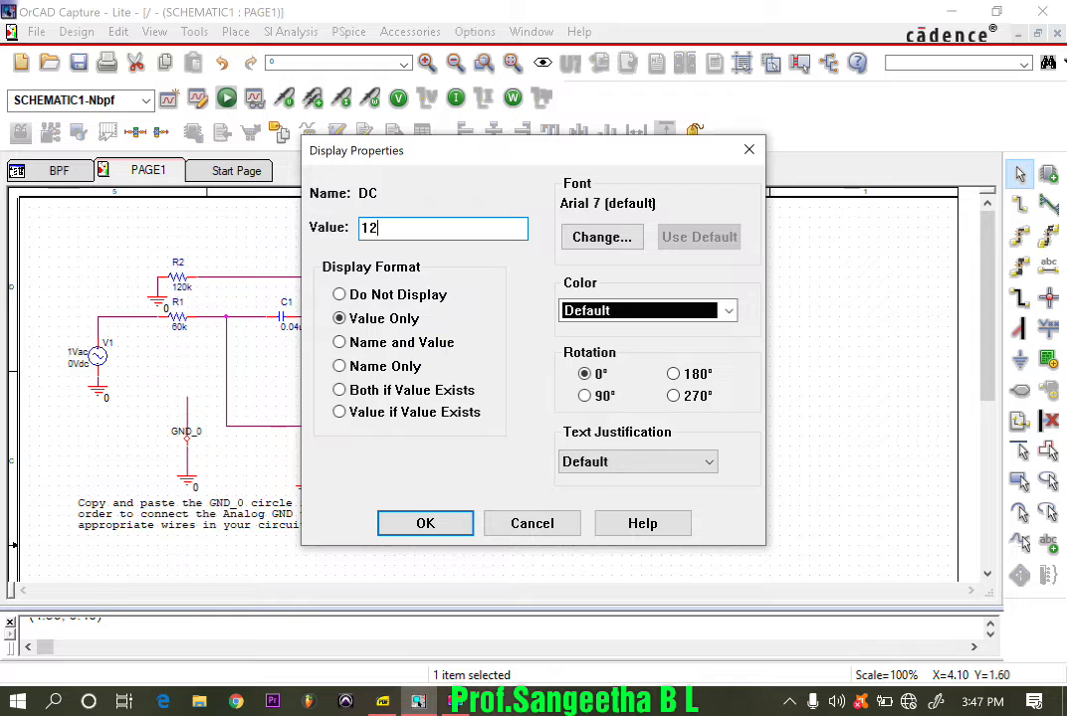
{"action": "key", "text": "Return"}
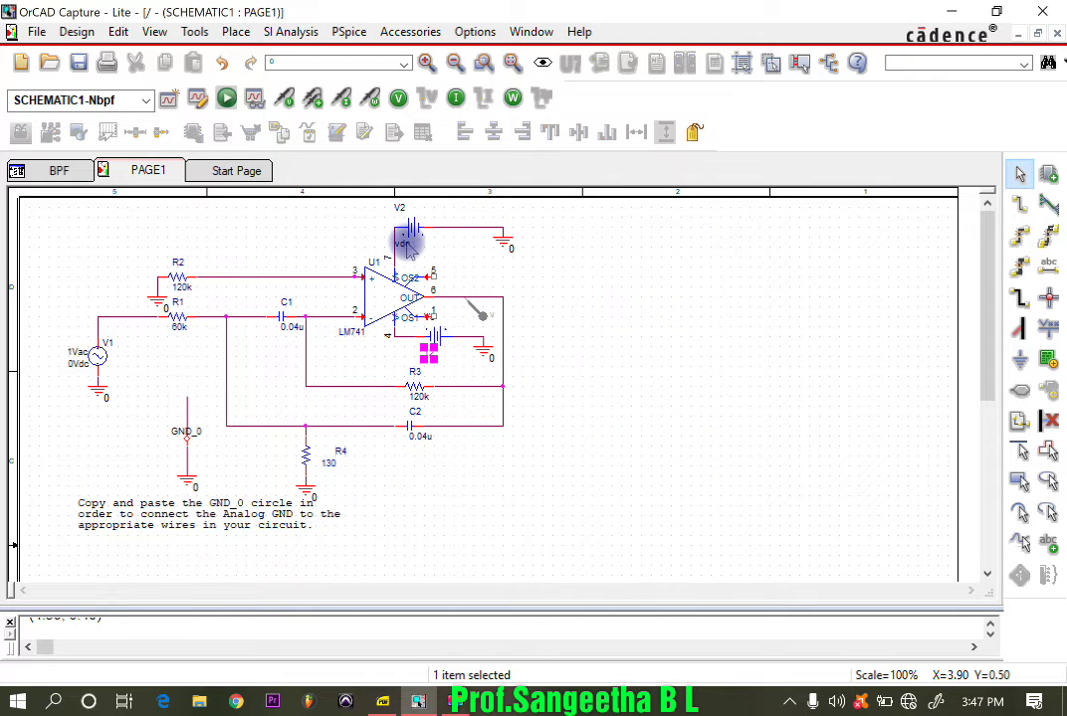
{"action": "double_click", "coordinate": [407, 243]}
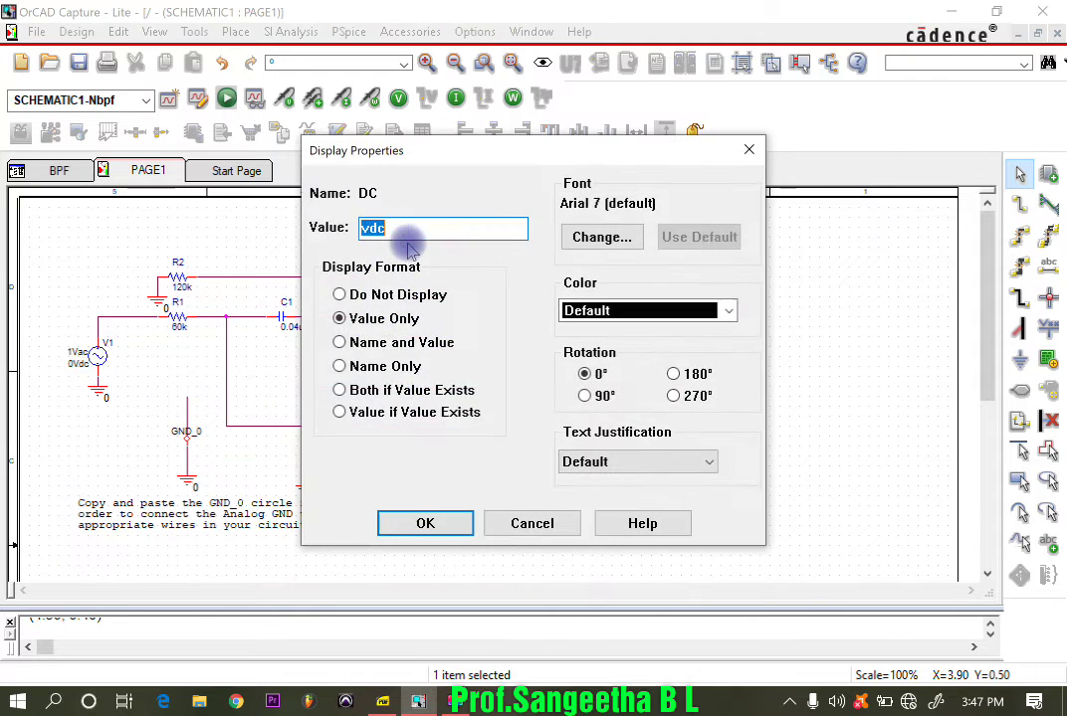
{"action": "type", "text": "12"}
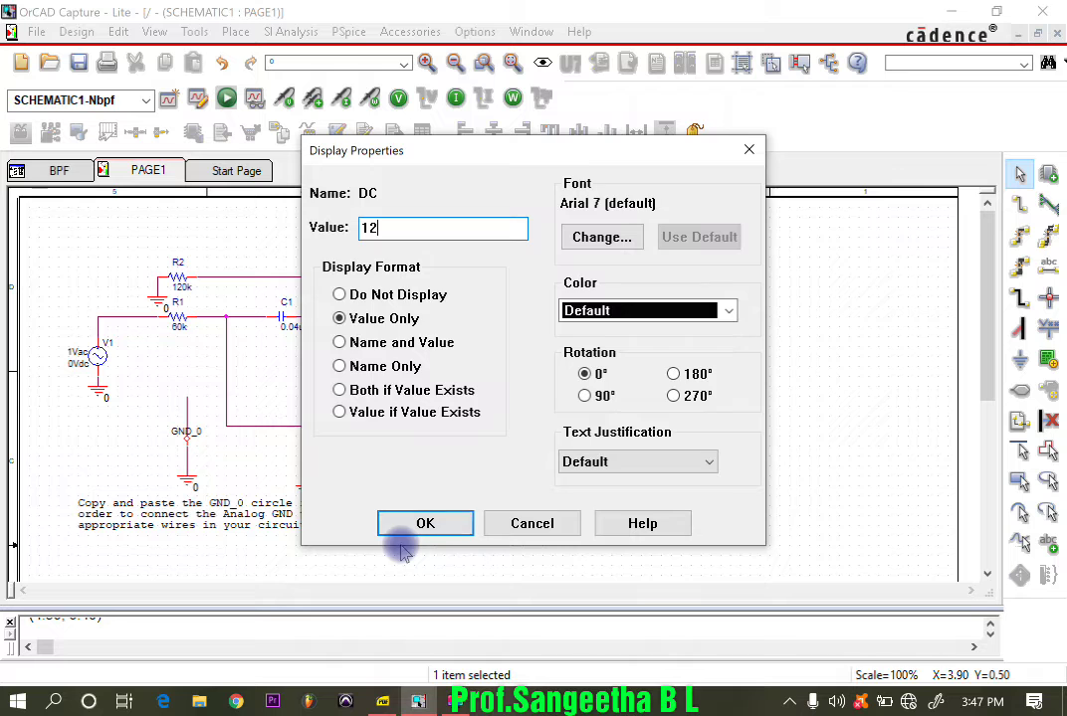
{"action": "left_click", "coordinate": [418, 523]}
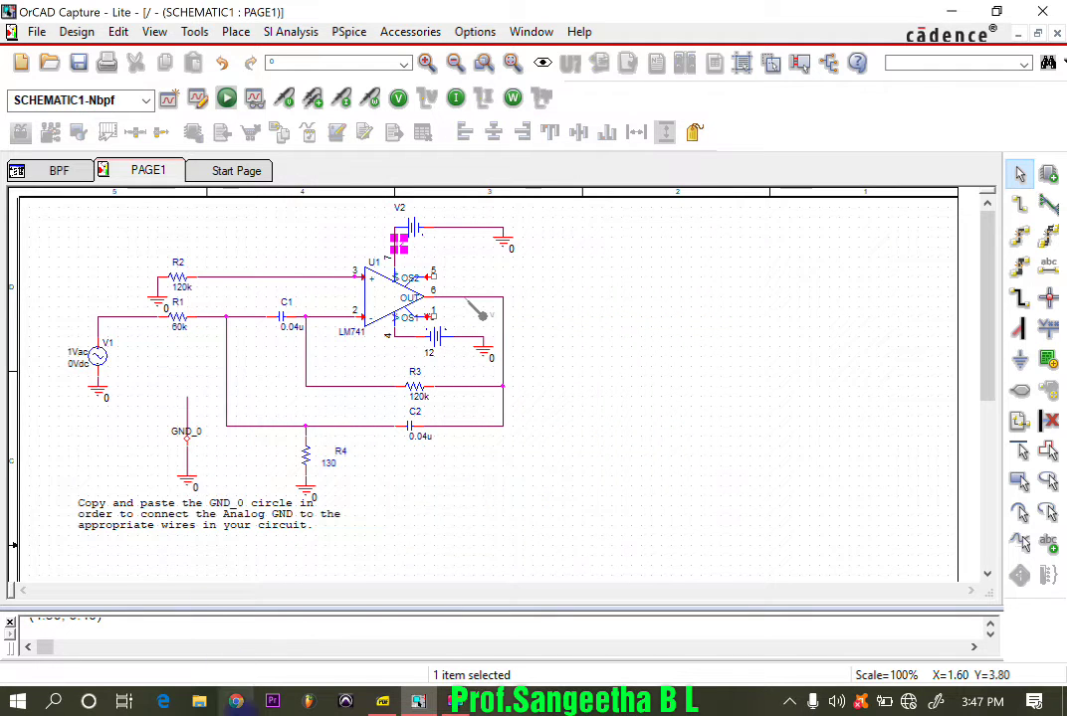
Compare the schematic with the circuit diagram in AC CLM.pdf and delete the voltage marker at the op-amp output.
{"action": "key", "text": "alt+Tab"}
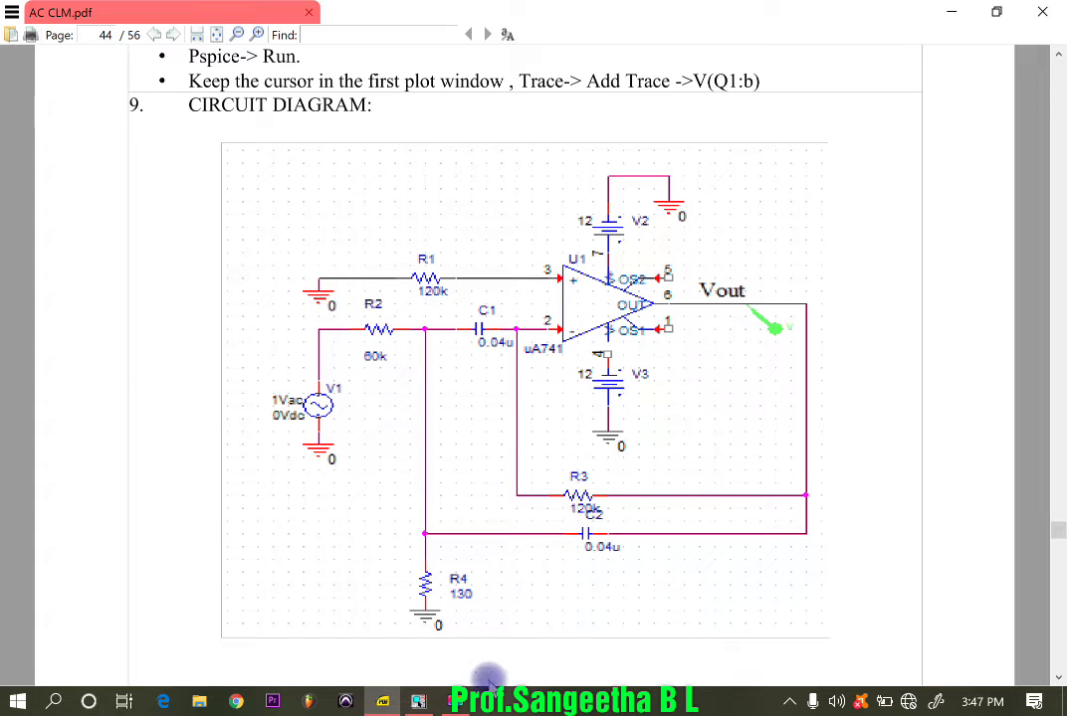
{"action": "left_click", "coordinate": [418, 703]}
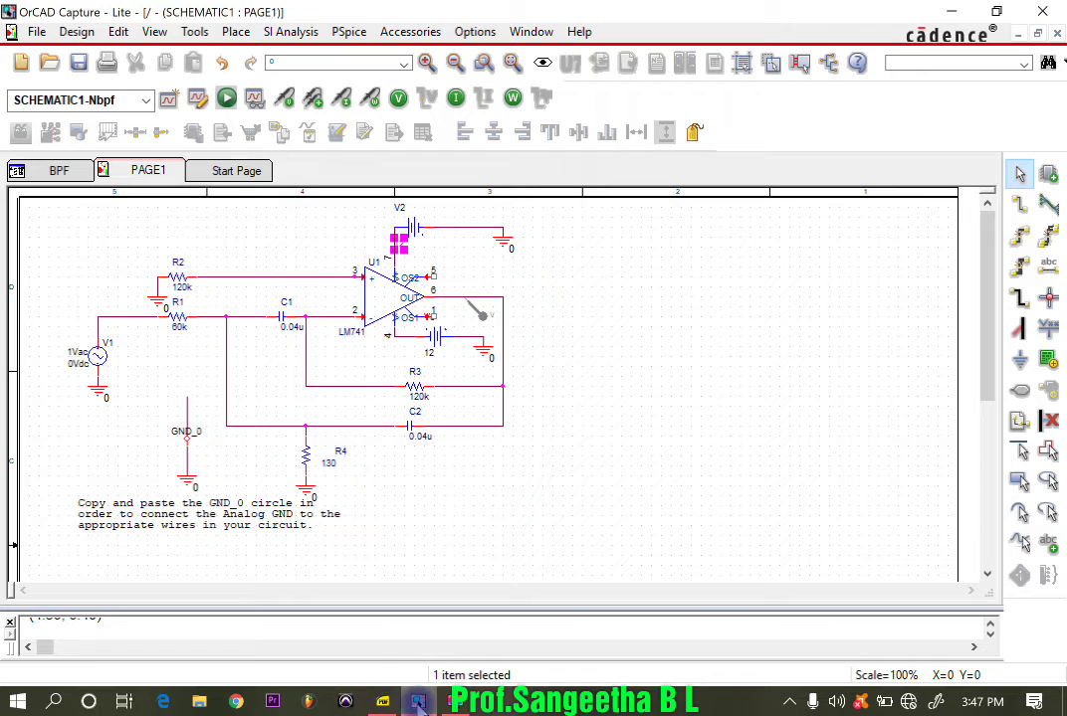
{"action": "left_click", "coordinate": [419, 703]}
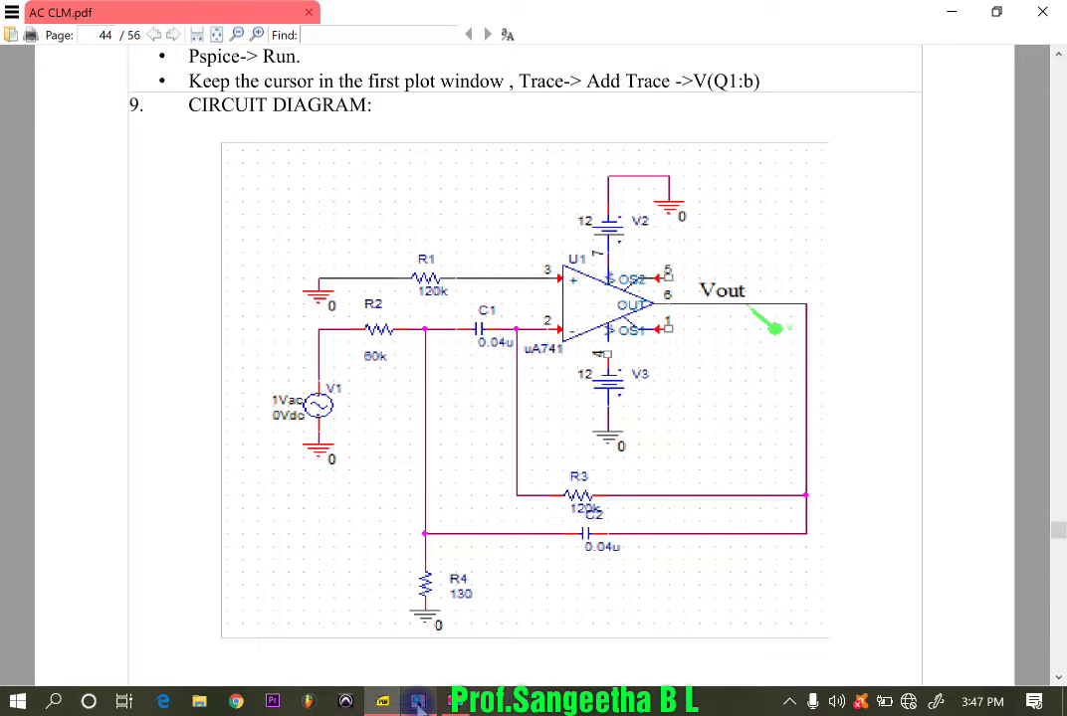
{"action": "left_click", "coordinate": [418, 702]}
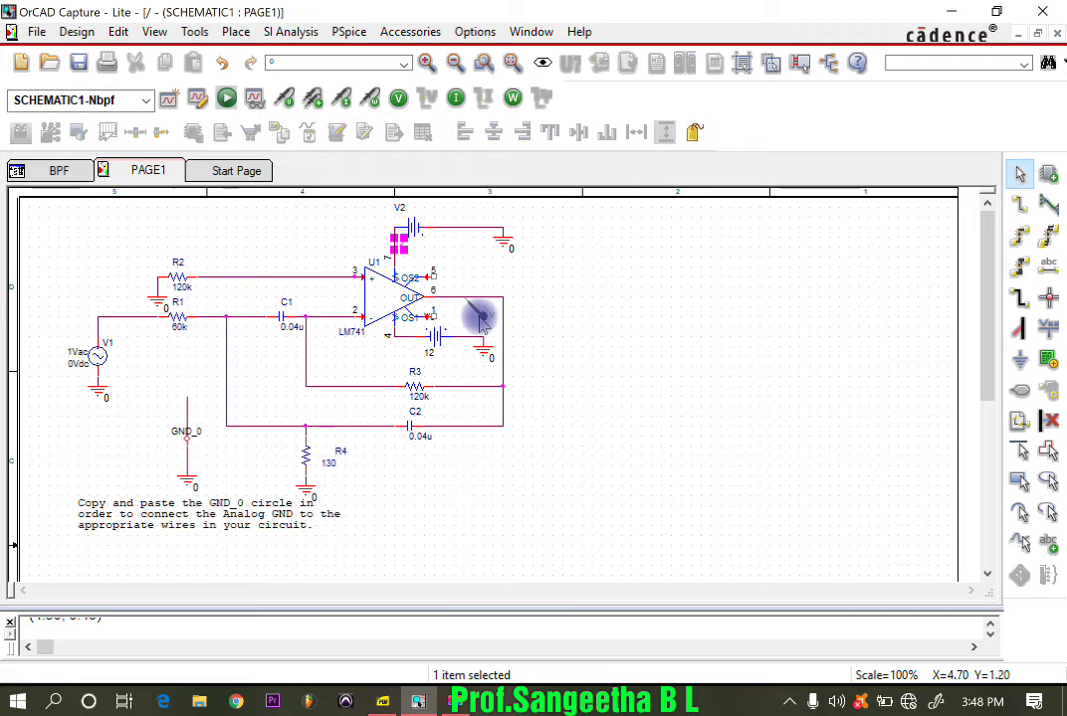
{"action": "key", "text": "Delete"}
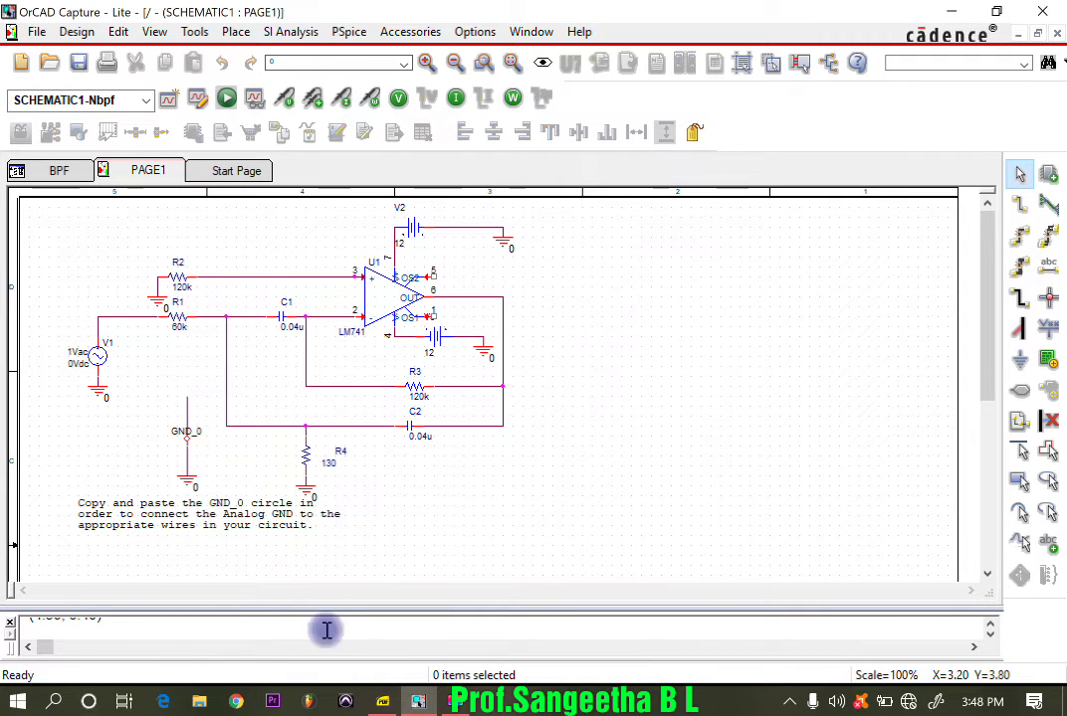
Review the band pass filter simulation instructions in AC CLM.pdf and return to OrCAD Capture.
{"action": "left_click", "coordinate": [383, 702]}
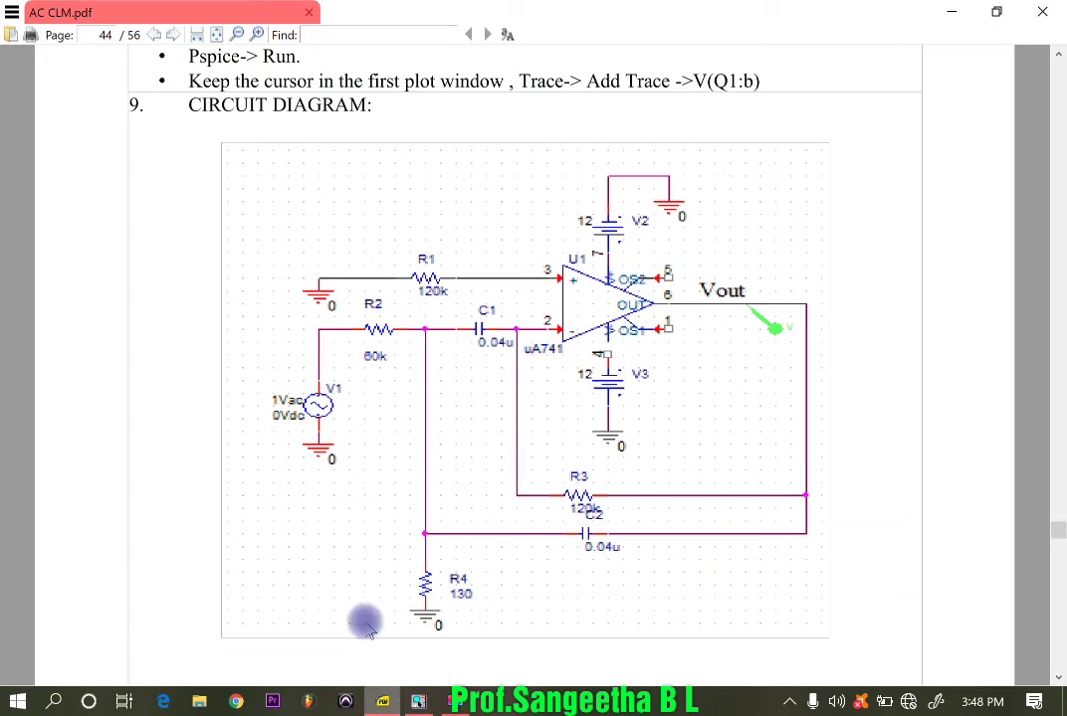
{"action": "scroll", "coordinate": [460, 526], "scroll_direction": "up", "scroll_amount": 8}
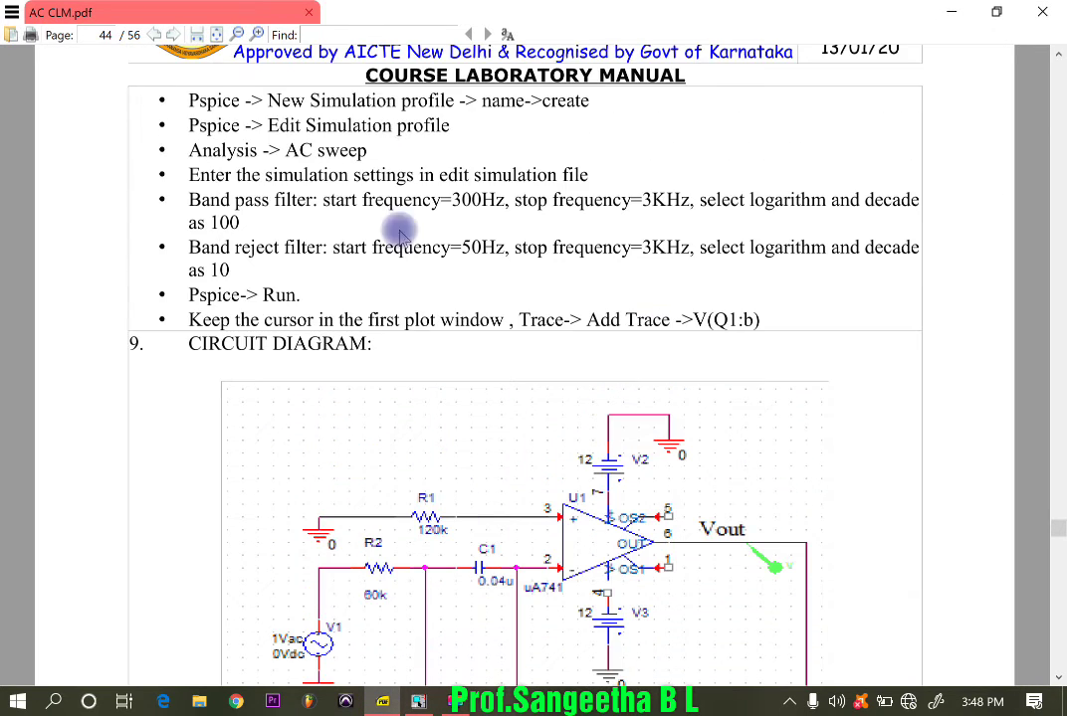
{"action": "scroll", "coordinate": [267, 221], "scroll_direction": "up", "scroll_amount": 4}
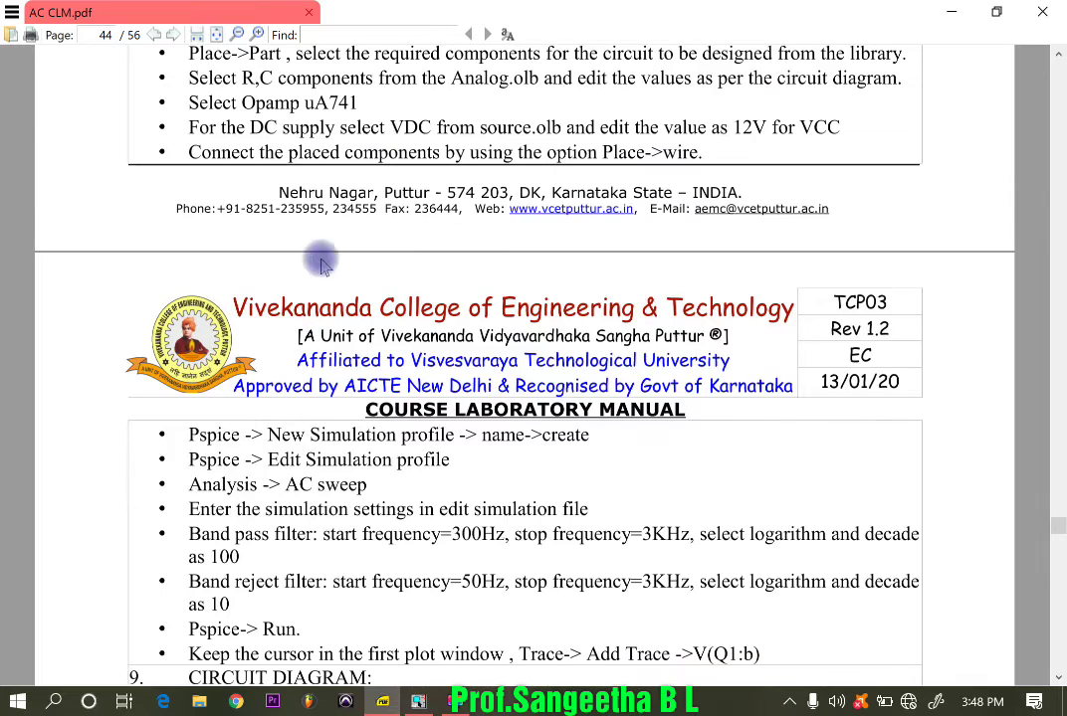
{"action": "scroll", "coordinate": [538, 420], "scroll_direction": "down", "scroll_amount": 3}
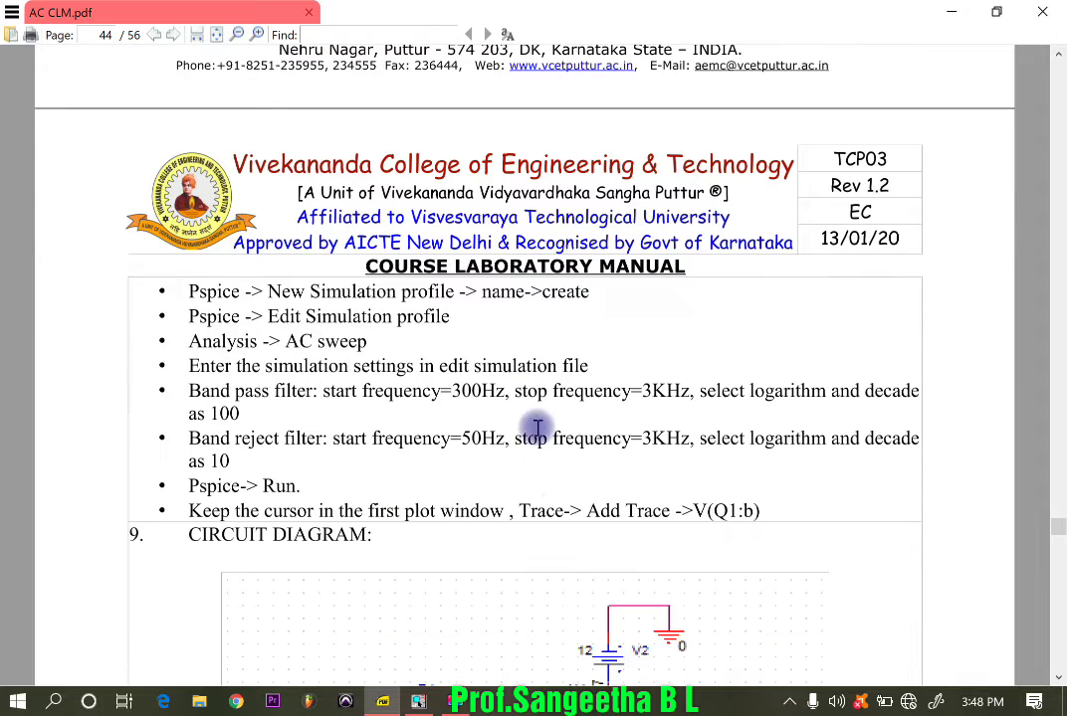
{"action": "left_click", "coordinate": [418, 702]}
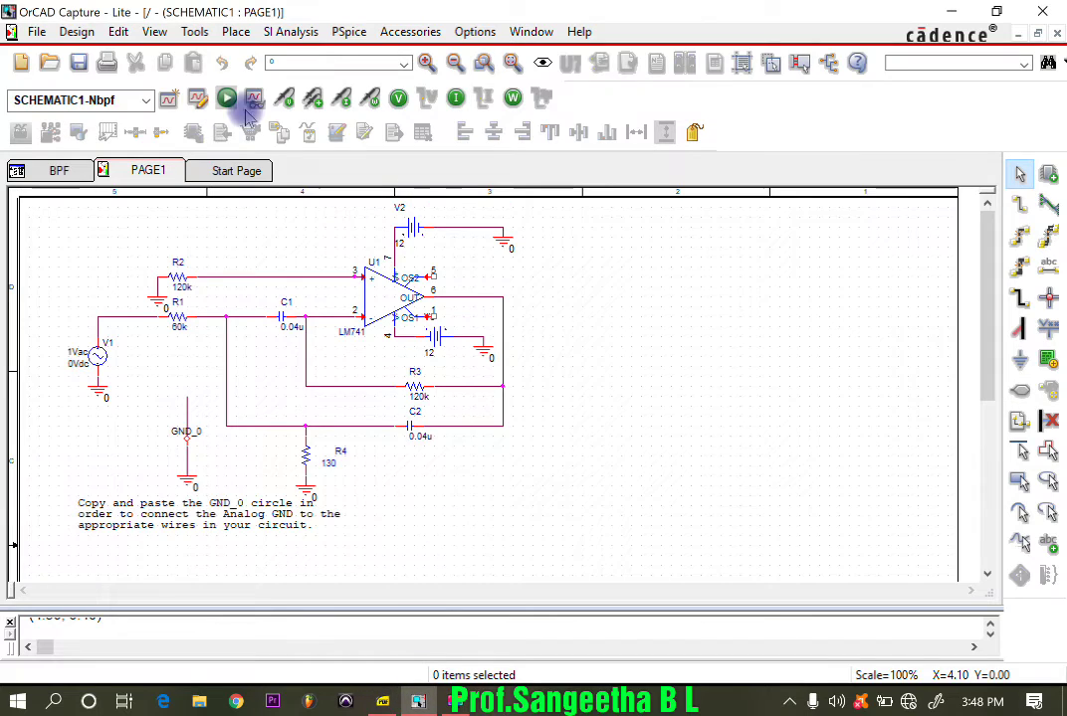
Try to place a voltage marker on the op-amp's output wire.
{"action": "left_click", "coordinate": [285, 98]}
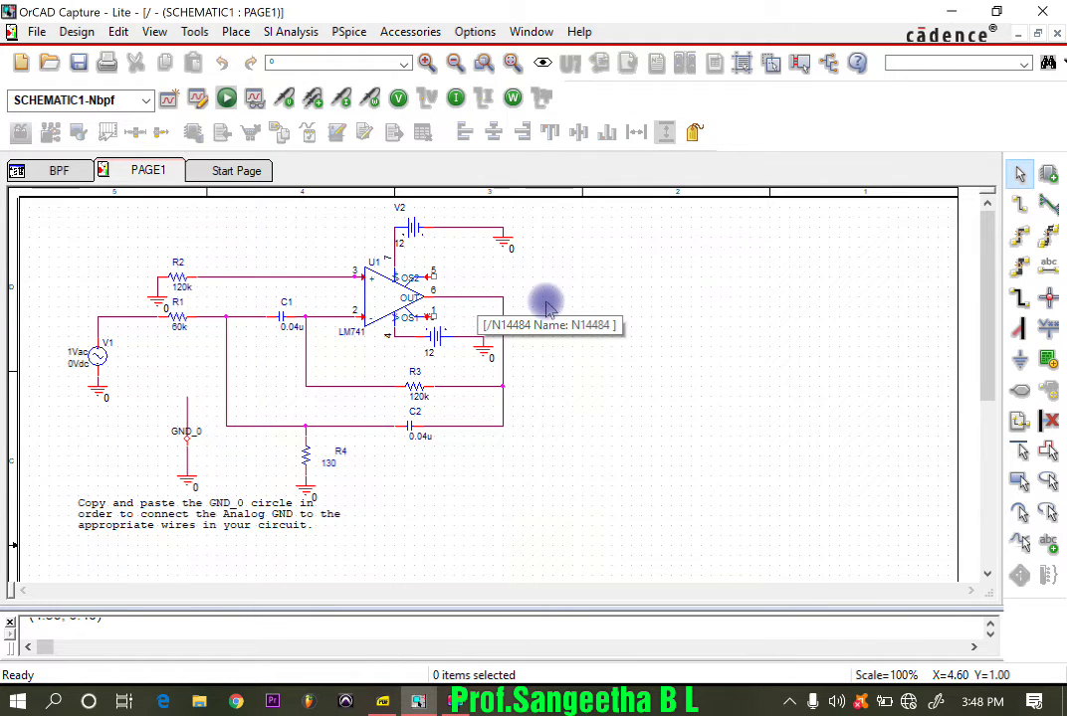
{"action": "left_click", "coordinate": [474, 310]}
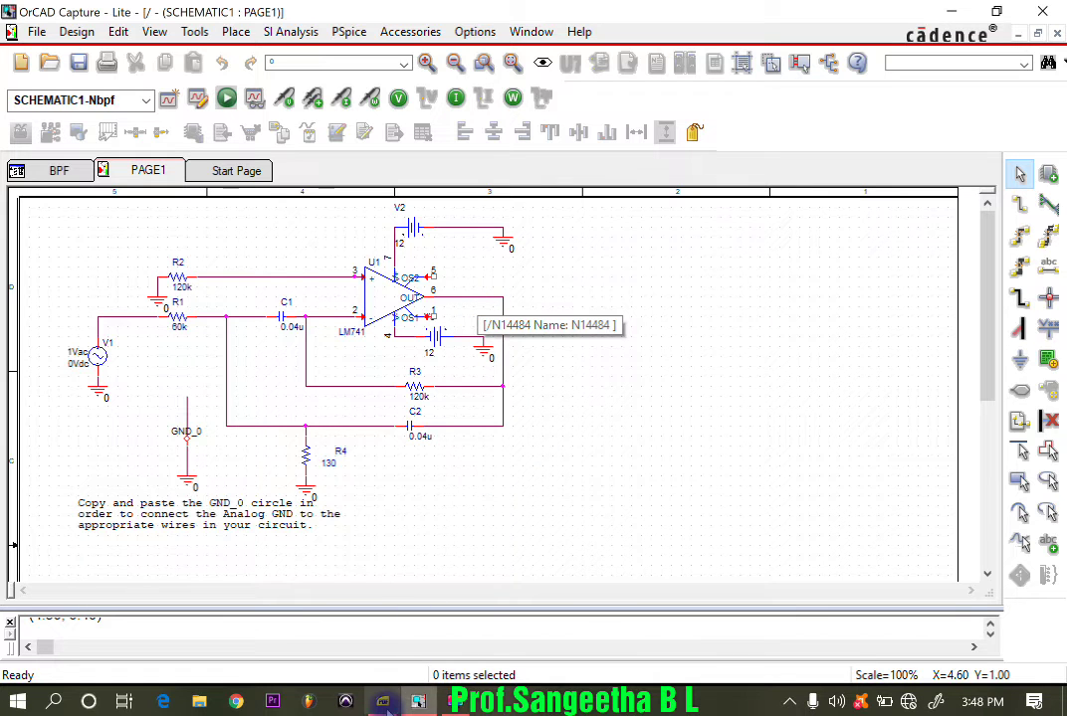
Check the simulation instructions in AC CLM.pdf and create a new PSpice simulation profile named NarrowBPF.
{"action": "left_click", "coordinate": [382, 703]}
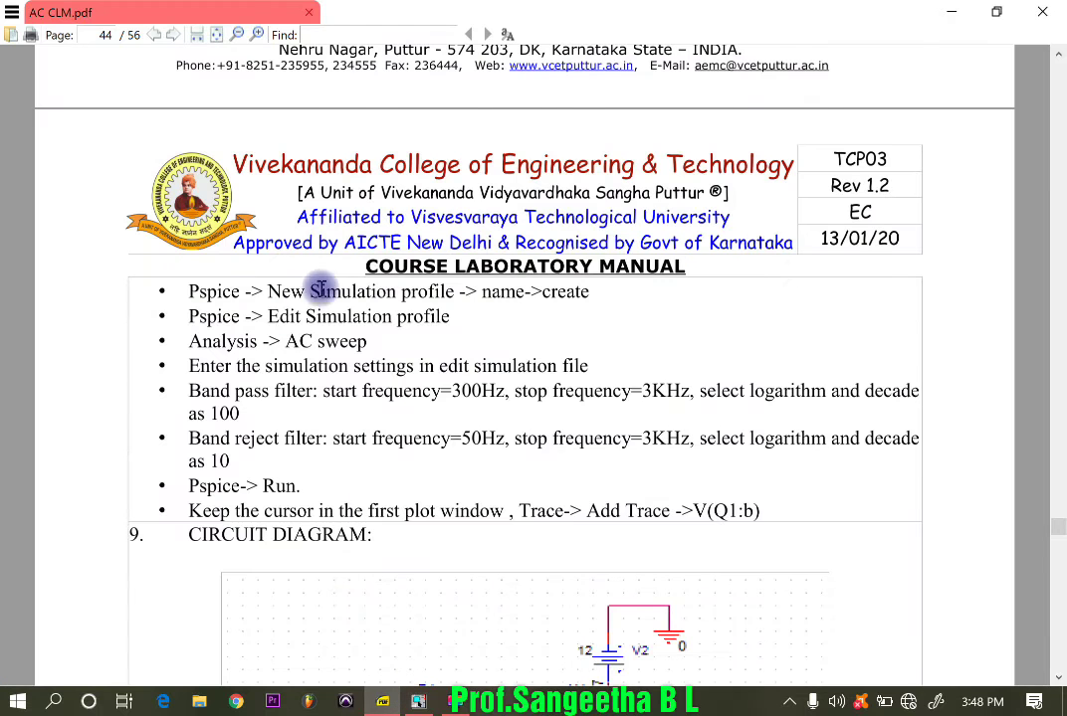
{"action": "scroll", "coordinate": [328, 303], "scroll_direction": "up", "scroll_amount": 3}
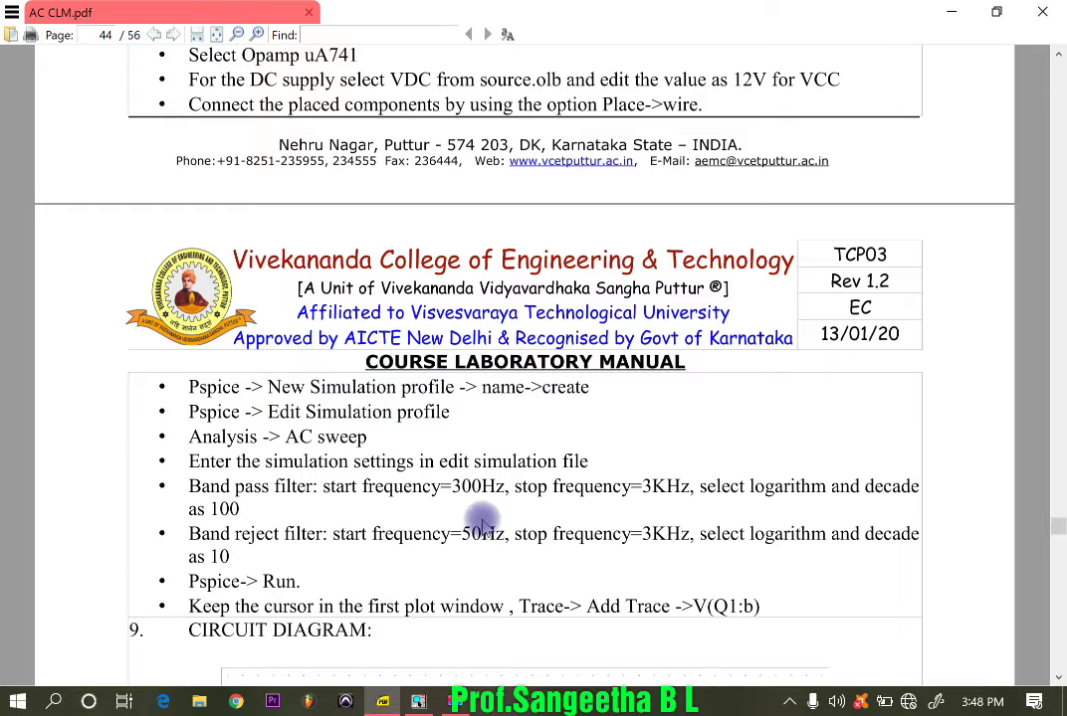
{"action": "left_click", "coordinate": [419, 702]}
{"action": "left_click", "coordinate": [347, 32]}
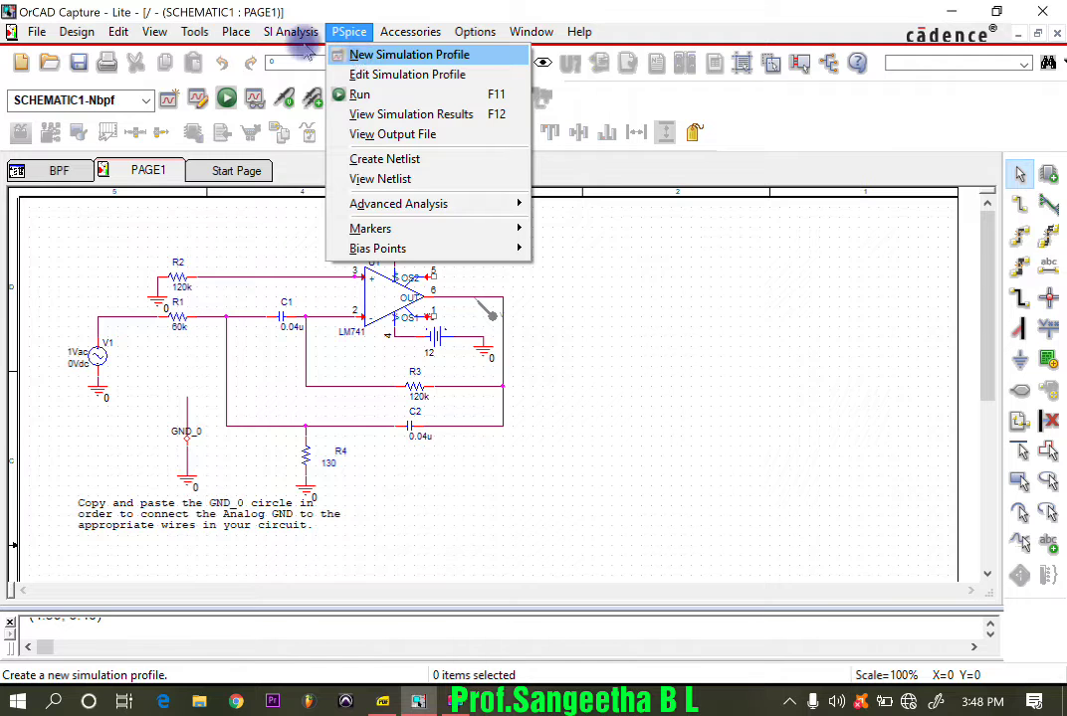
{"action": "mouse_move", "coordinate": [288, 32]}
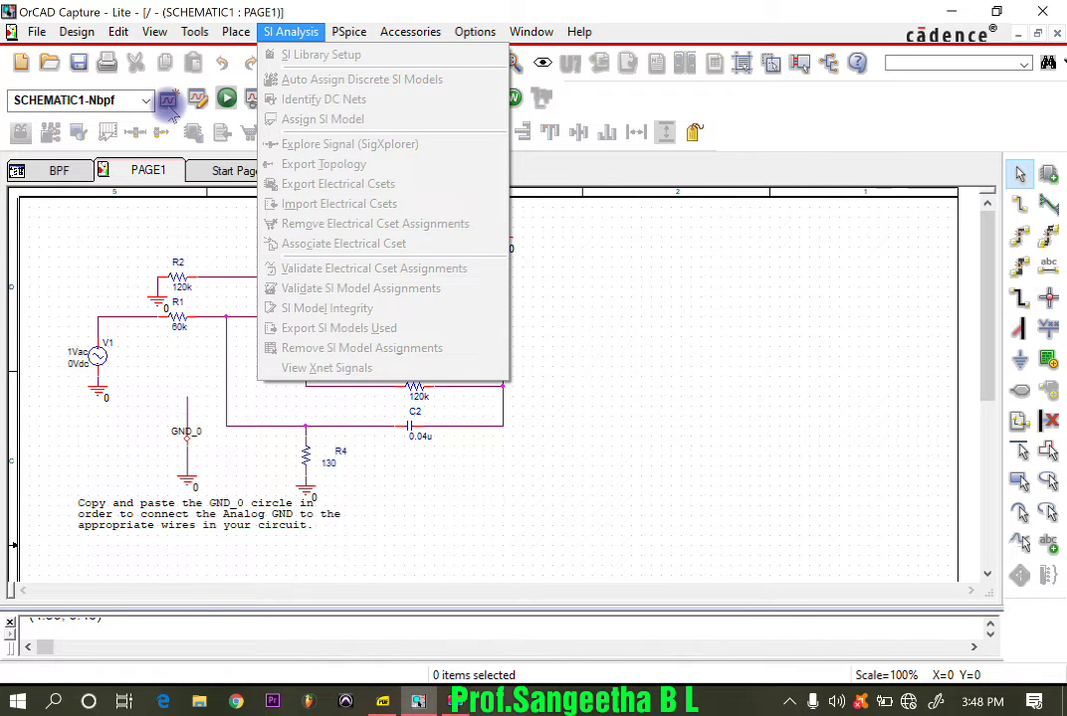
{"action": "left_click", "coordinate": [490, 167]}
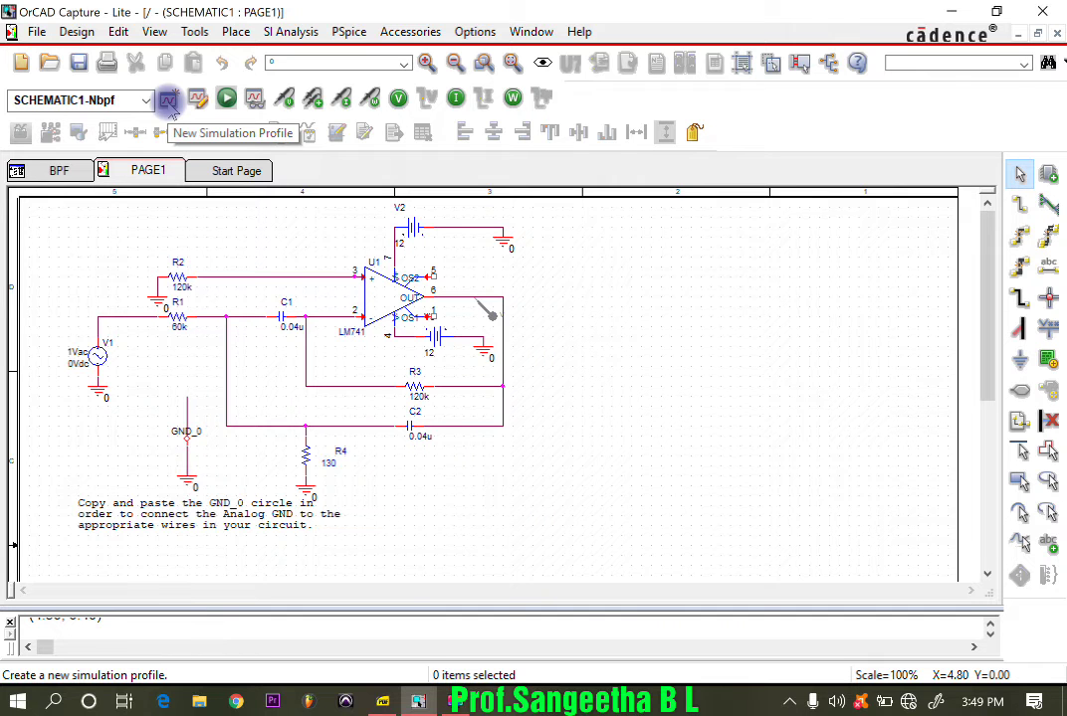
{"action": "left_click", "coordinate": [343, 33]}
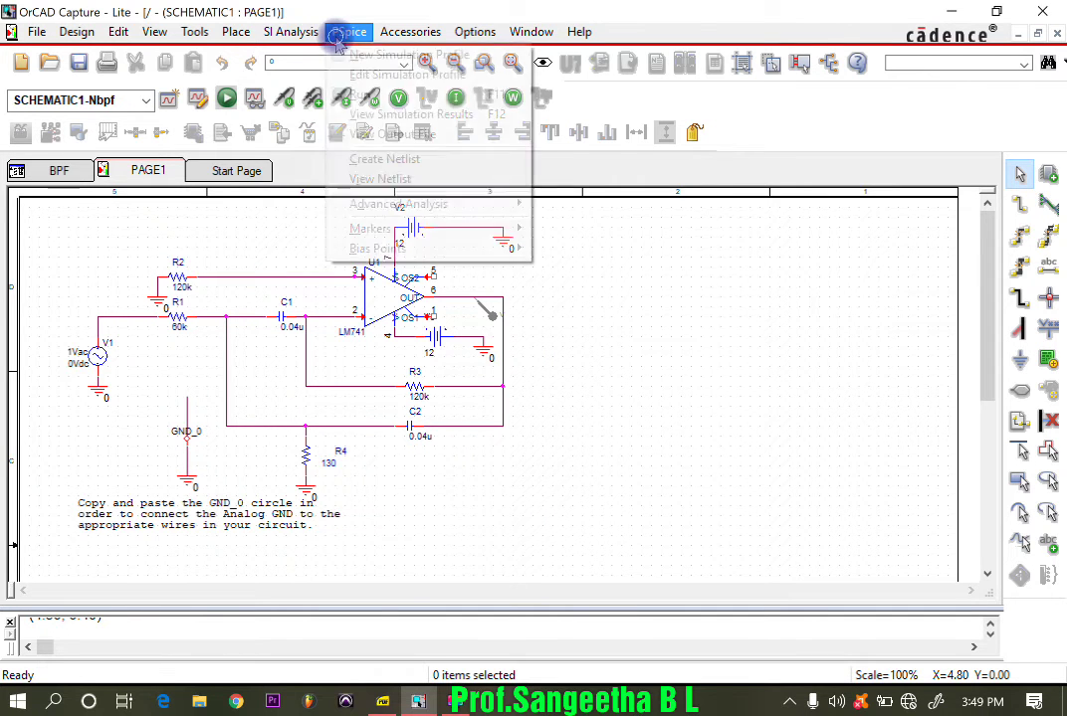
{"action": "left_click", "coordinate": [358, 52]}
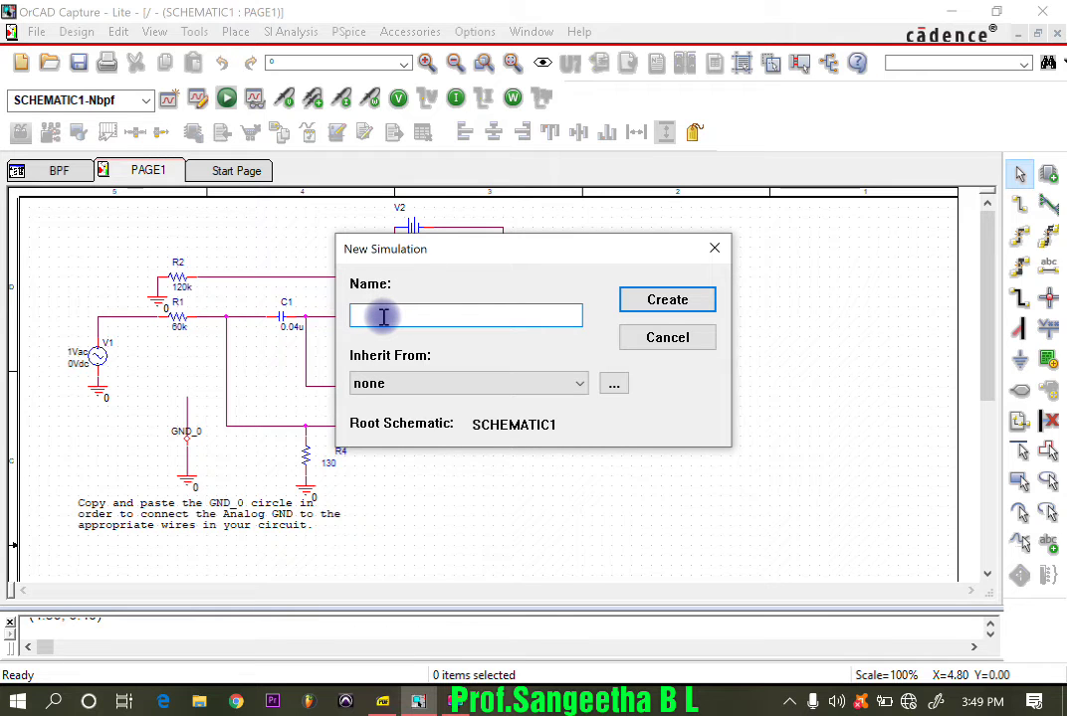
{"action": "type", "text": "NarrowBPF"}
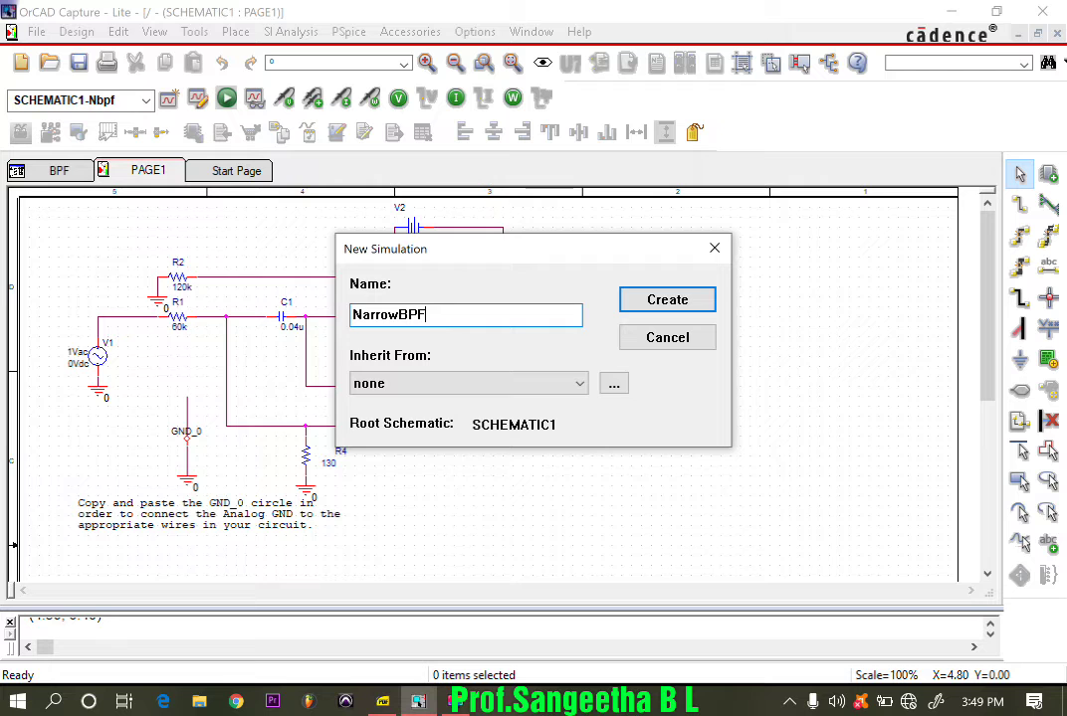
{"action": "left_click", "coordinate": [656, 300]}
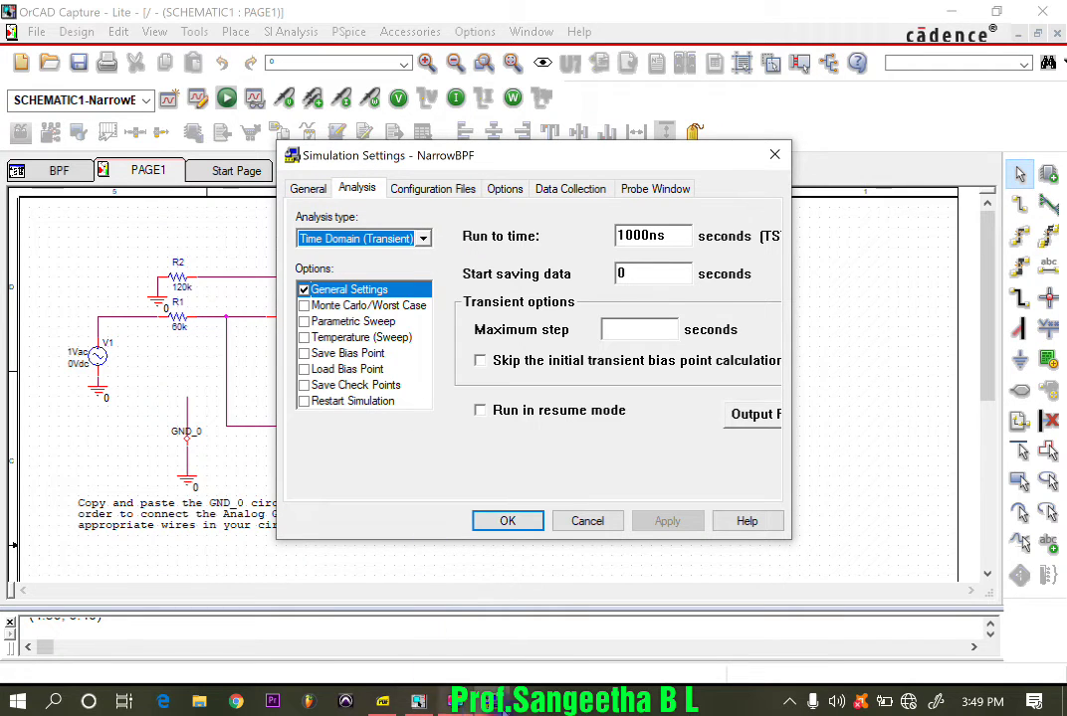
Check the band pass filter sweep settings in AC CLM.pdf and set the NarrowBPF analysis type to AC Sweep/Noise.
{"action": "left_click", "coordinate": [382, 702]}
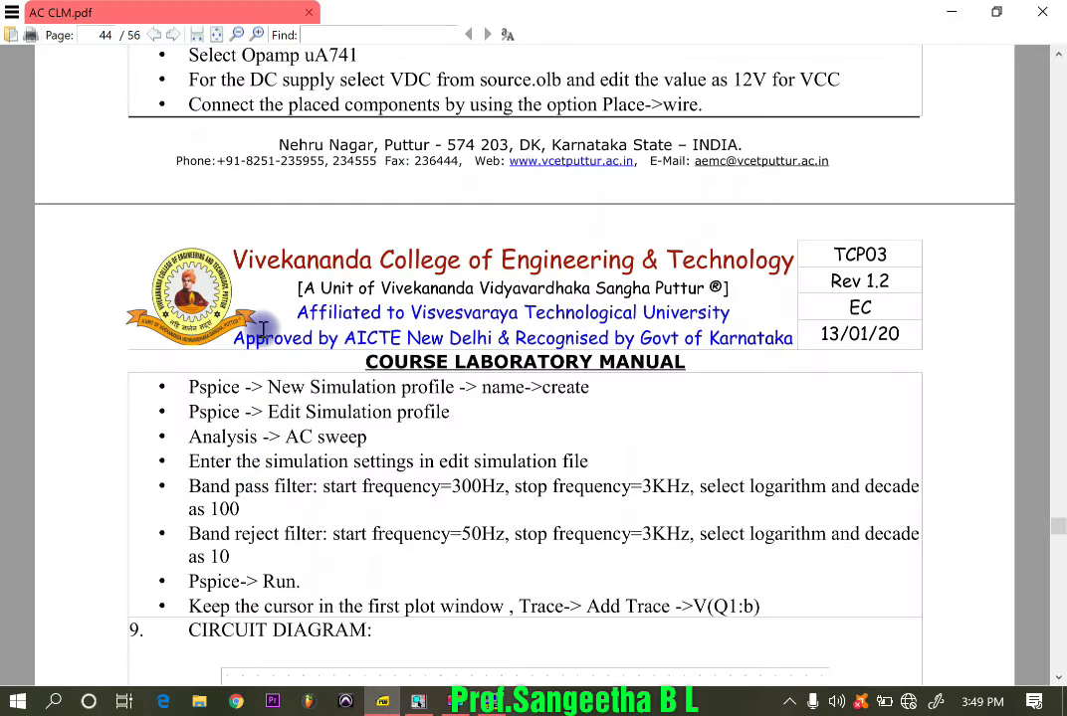
{"action": "scroll", "coordinate": [285, 408], "scroll_direction": "down", "scroll_amount": 2}
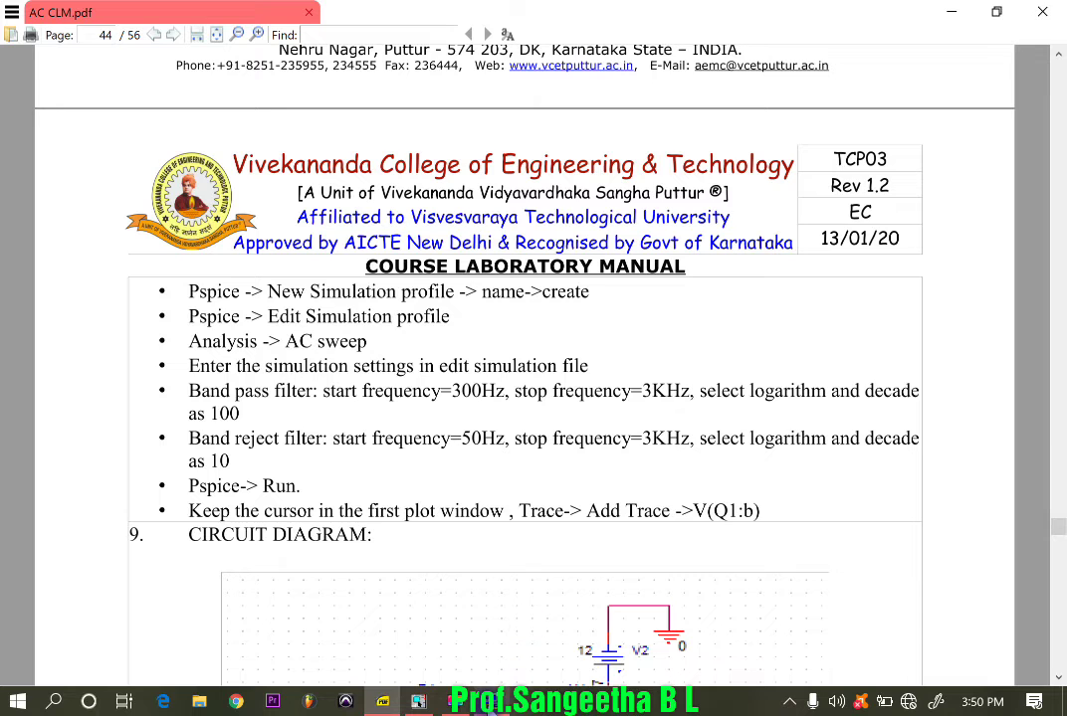
{"action": "left_click", "coordinate": [493, 701]}
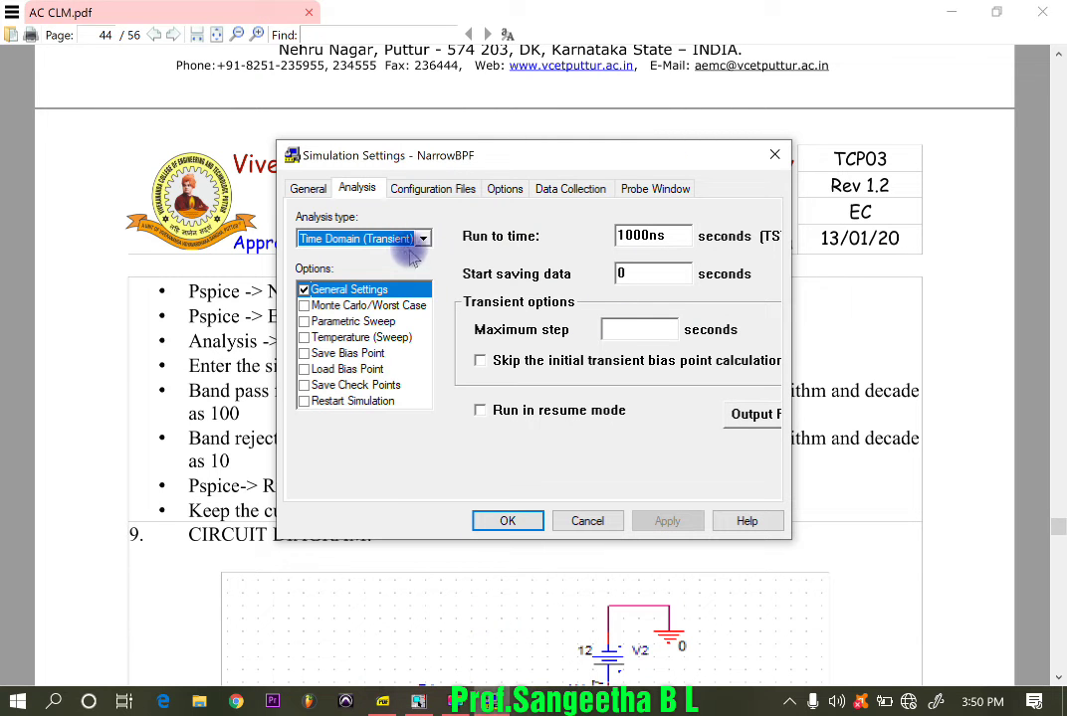
{"action": "left_click", "coordinate": [422, 240]}
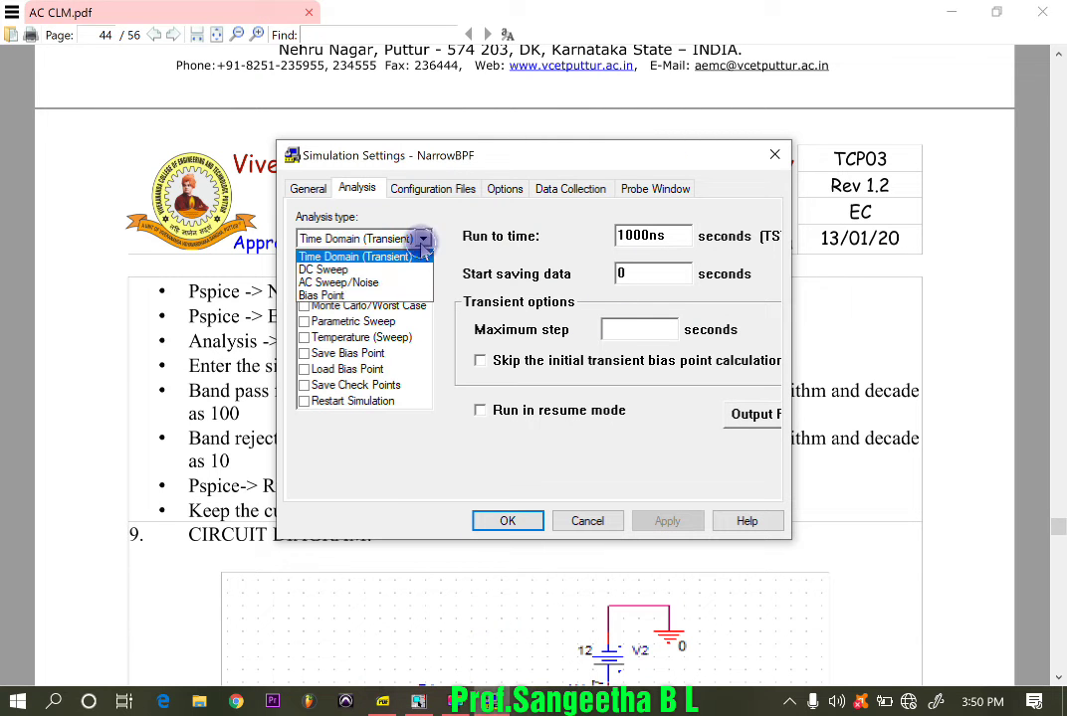
{"action": "left_click", "coordinate": [366, 285]}
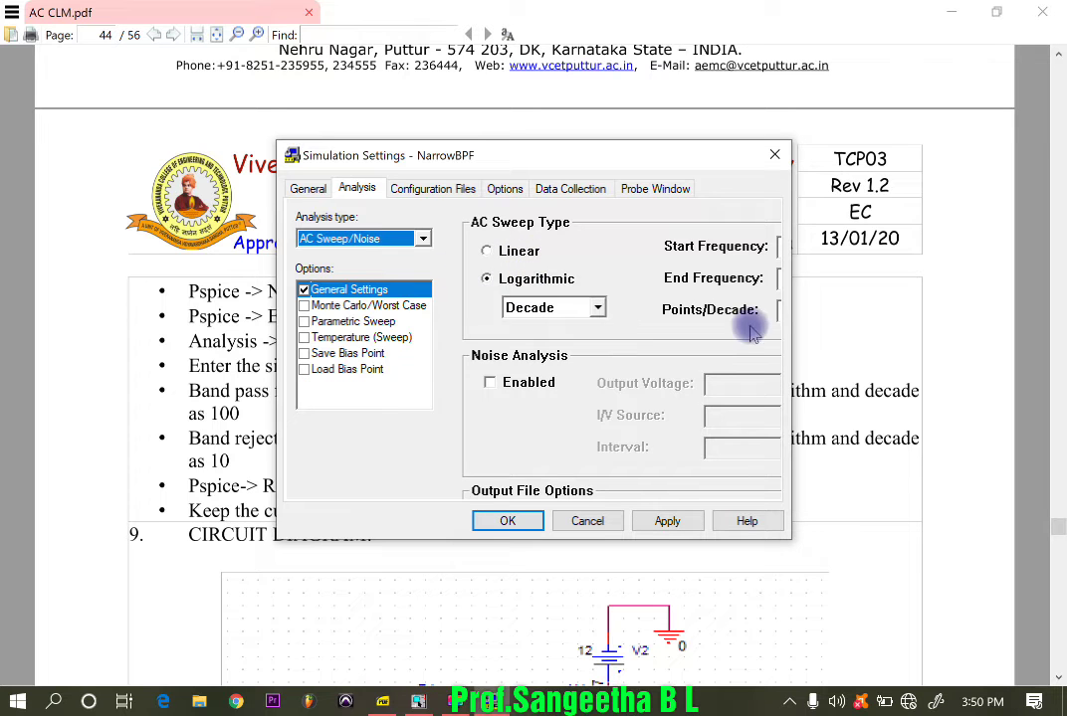
Set the logarithmic sweep to start at 300, end at 3K with 100 points per decade, and apply the simulation settings.
{"action": "left_click_drag", "start_coordinate": [792, 333], "coordinate": [1007, 317]}
{"action": "left_click", "coordinate": [815, 248]}
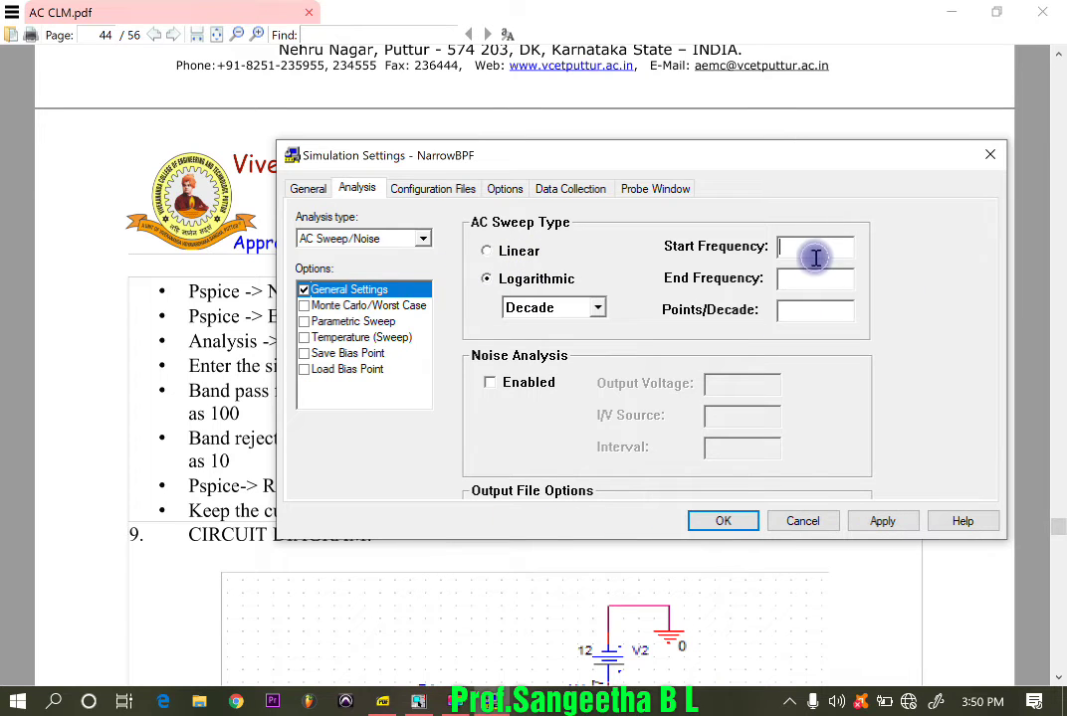
{"action": "type", "text": "300"}
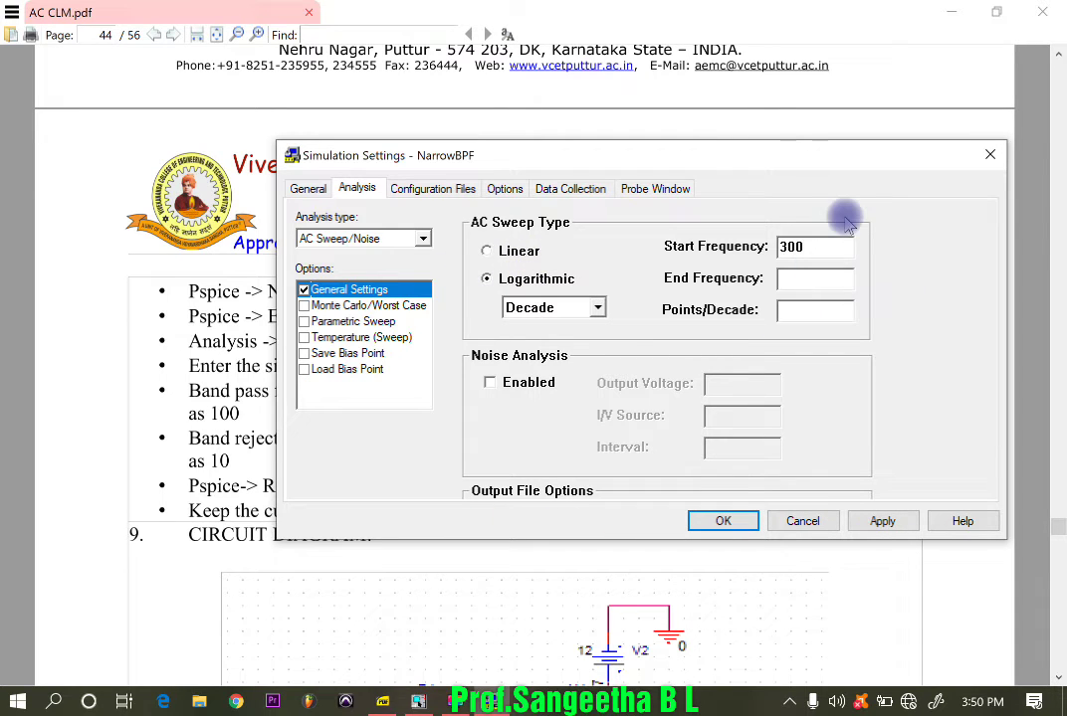
{"action": "left_click", "coordinate": [817, 280]}
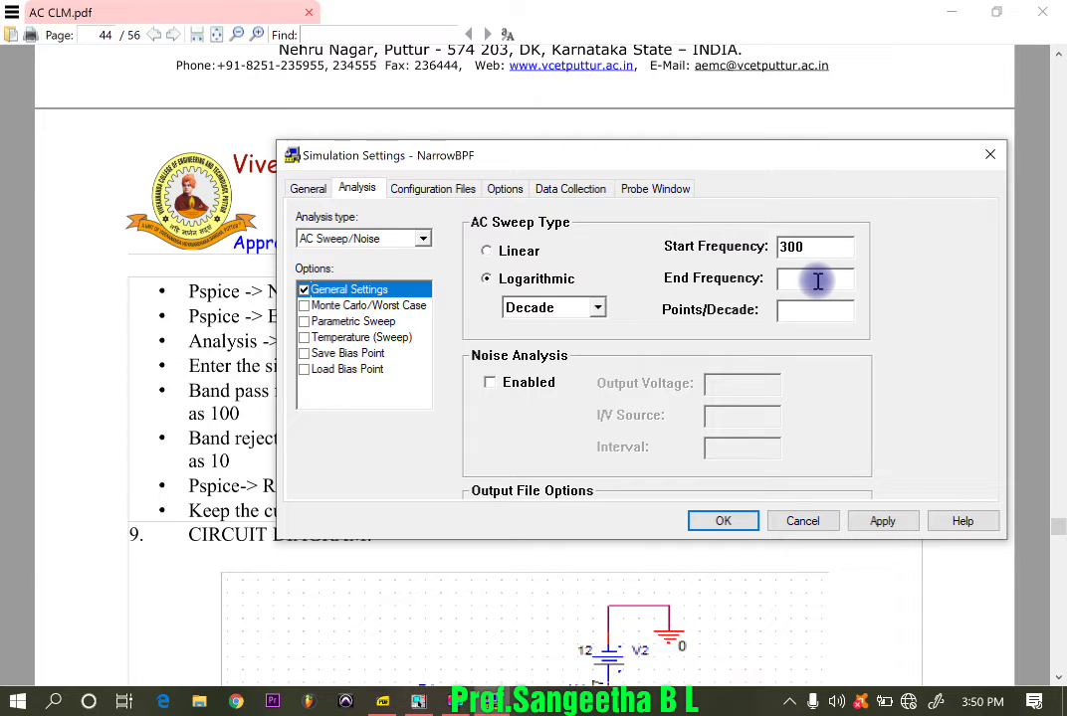
{"action": "type", "text": "3K"}
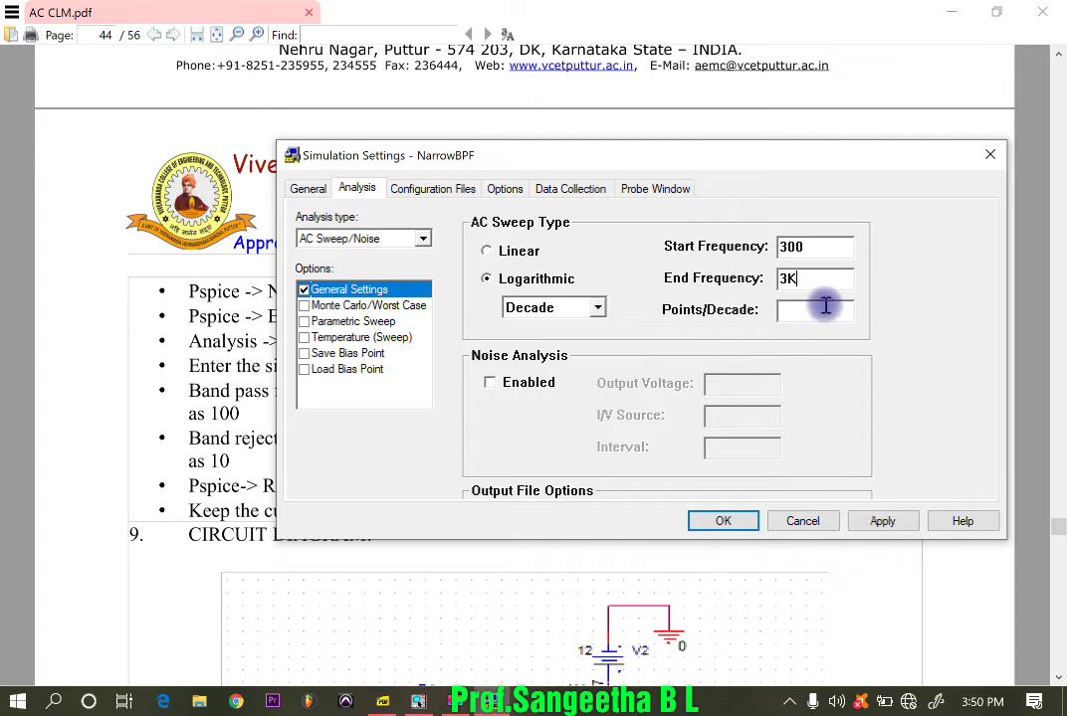
{"action": "left_click", "coordinate": [537, 308]}
{"action": "left_click", "coordinate": [534, 332]}
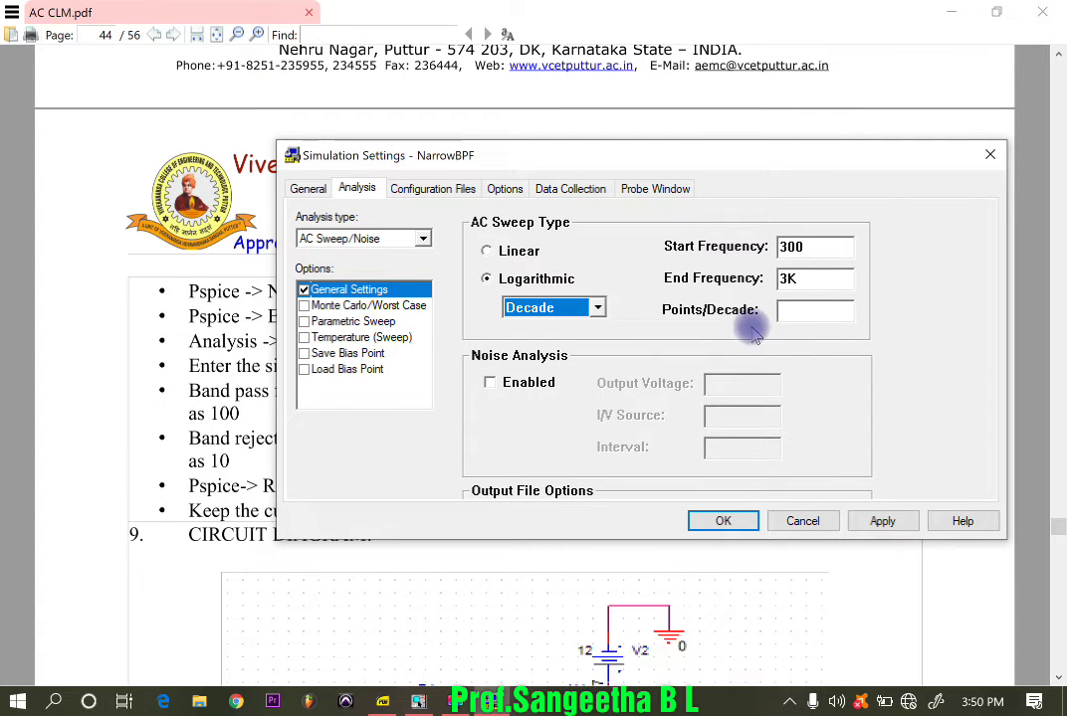
{"action": "left_click", "coordinate": [805, 309]}
{"action": "type", "text": "100"}
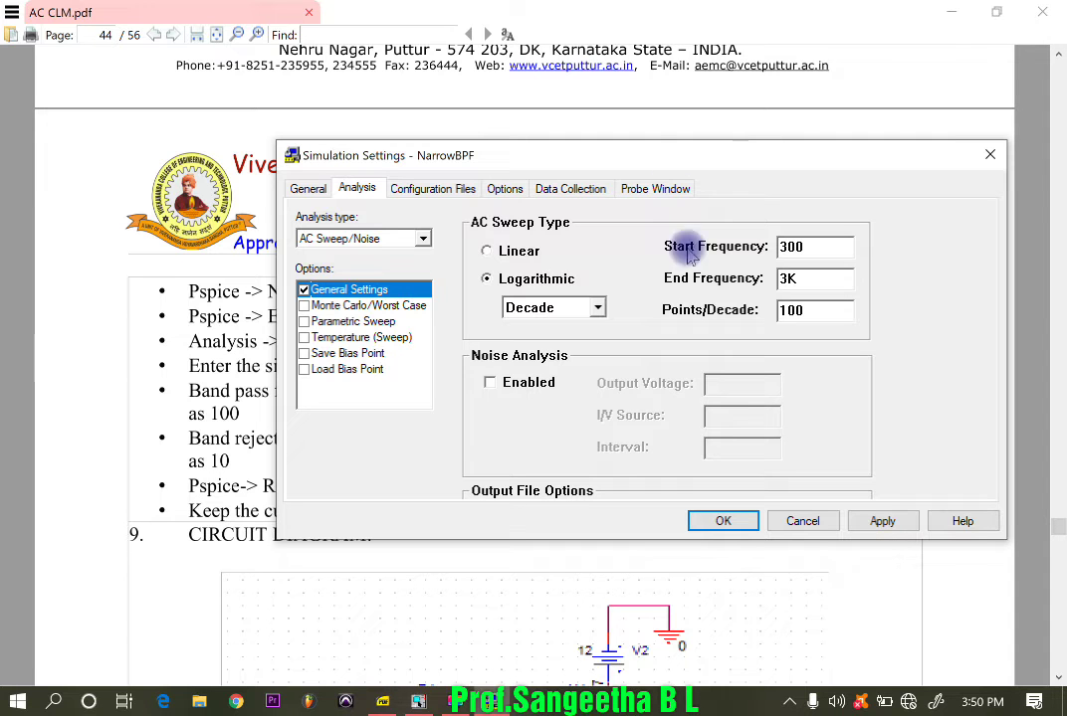
{"action": "left_click", "coordinate": [884, 524]}
{"action": "left_click", "coordinate": [723, 520]}
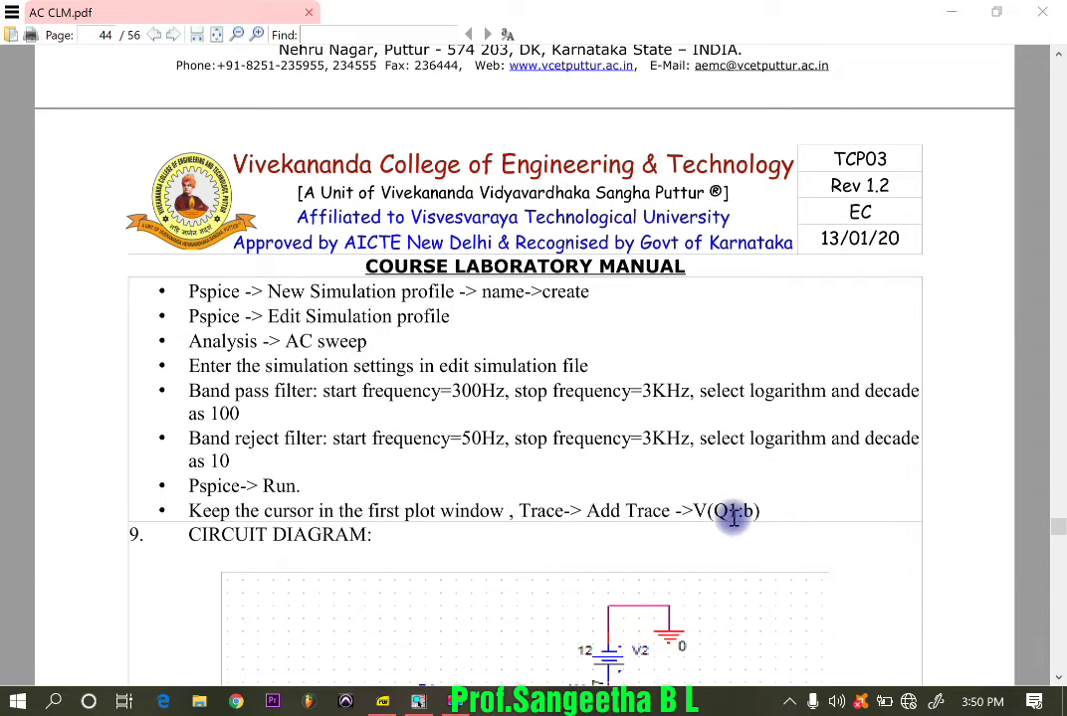
Check the run instruction in AC CLM.pdf, return to OrCAD Capture and run the NarrowBPF simulation.
{"action": "left_click", "coordinate": [416, 699]}
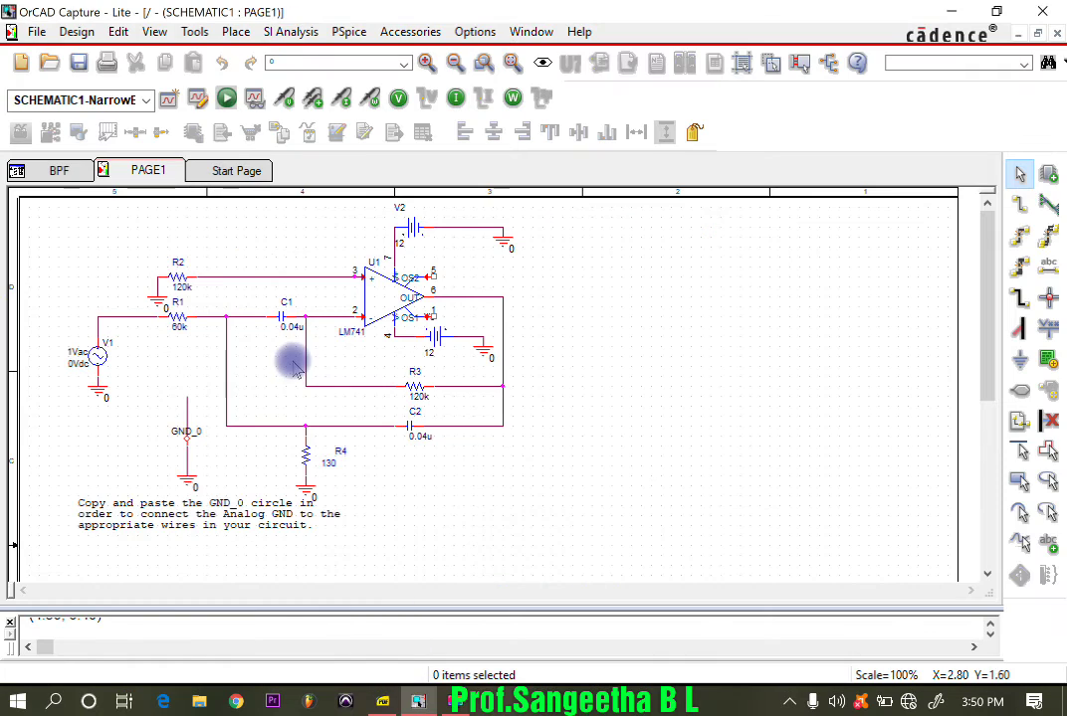
{"action": "key", "text": "alt+Tab"}
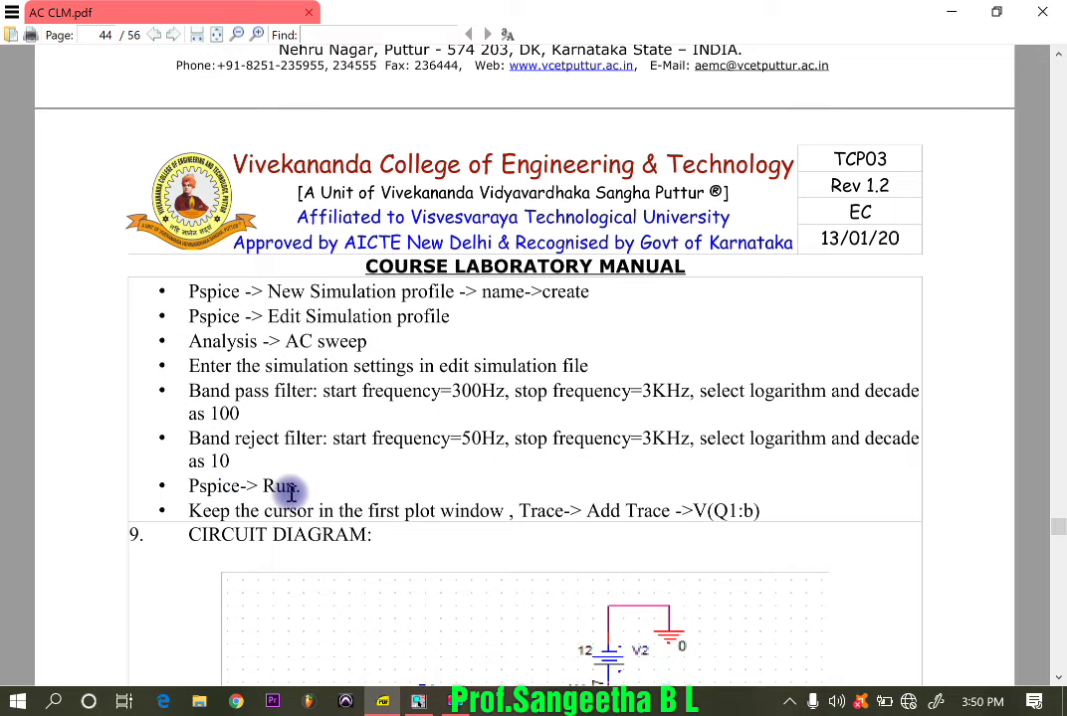
{"action": "mouse_move", "coordinate": [395, 705]}
{"action": "left_click", "coordinate": [409, 665]}
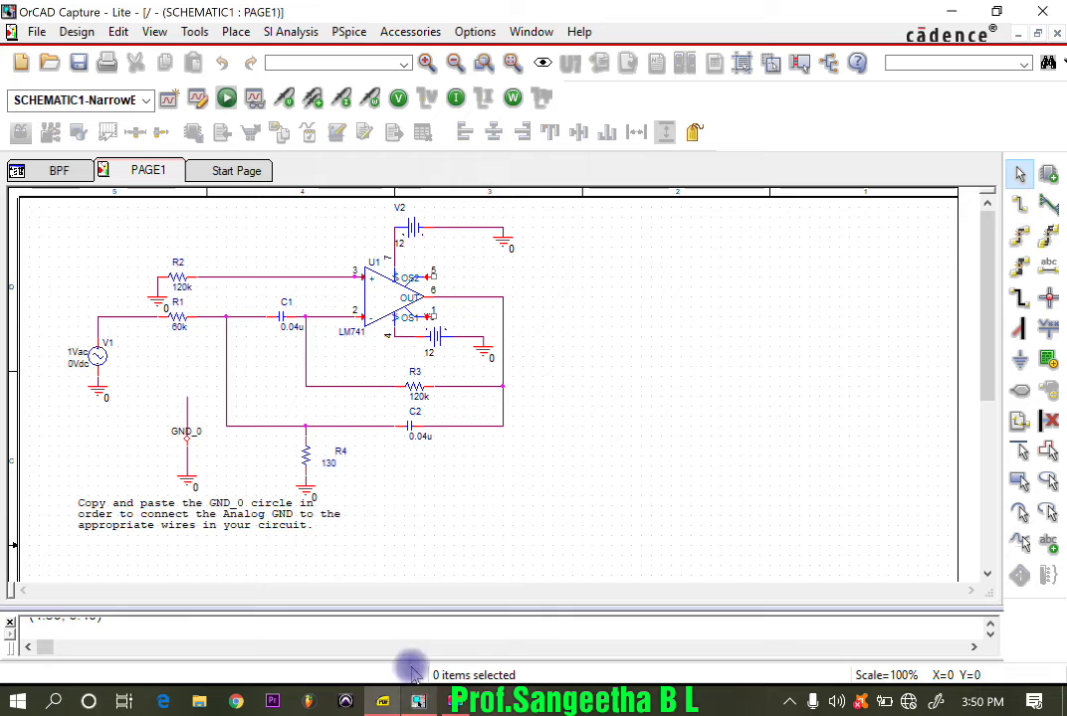
{"action": "left_click", "coordinate": [349, 31]}
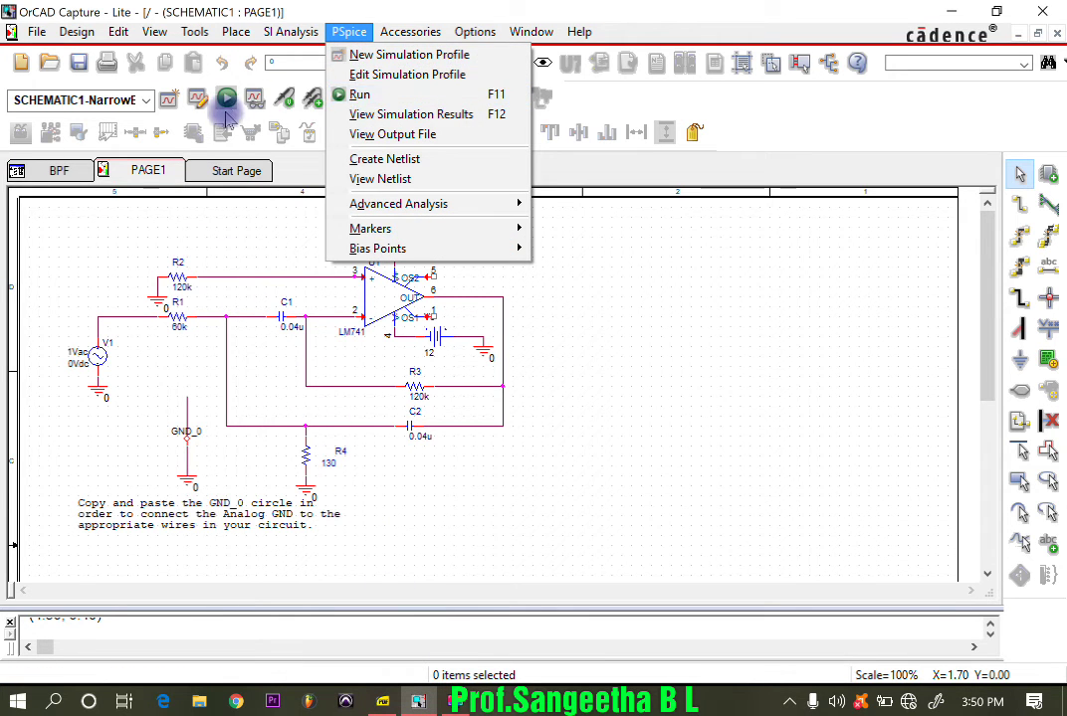
{"action": "left_click", "coordinate": [229, 182]}
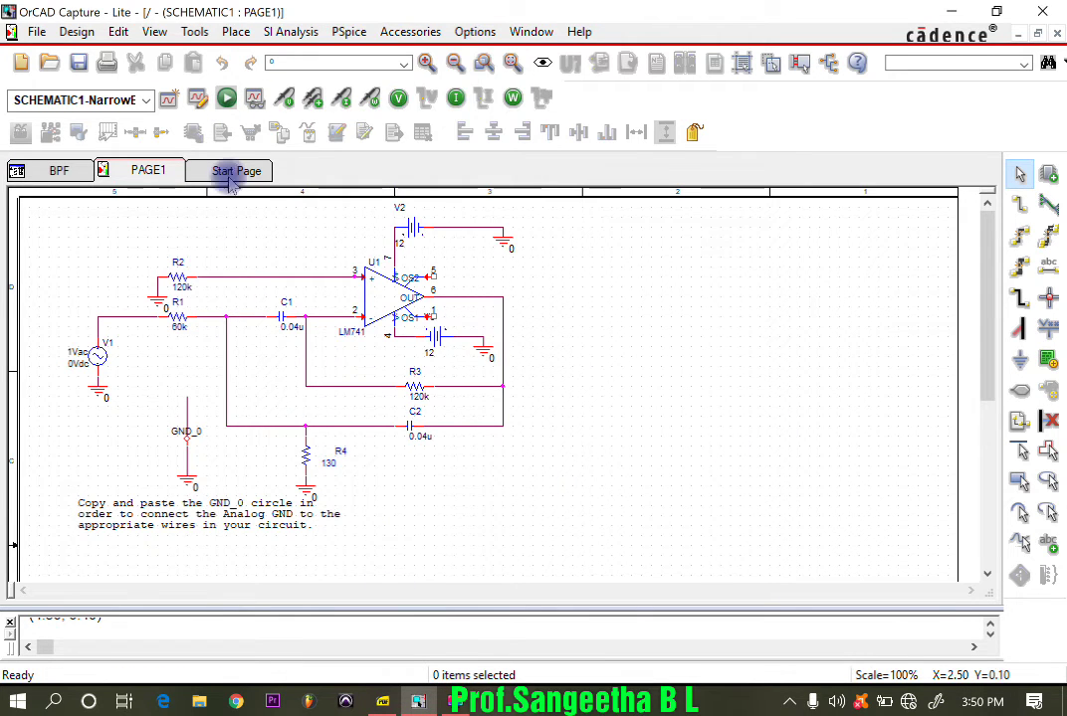
{"action": "left_click", "coordinate": [226, 99]}
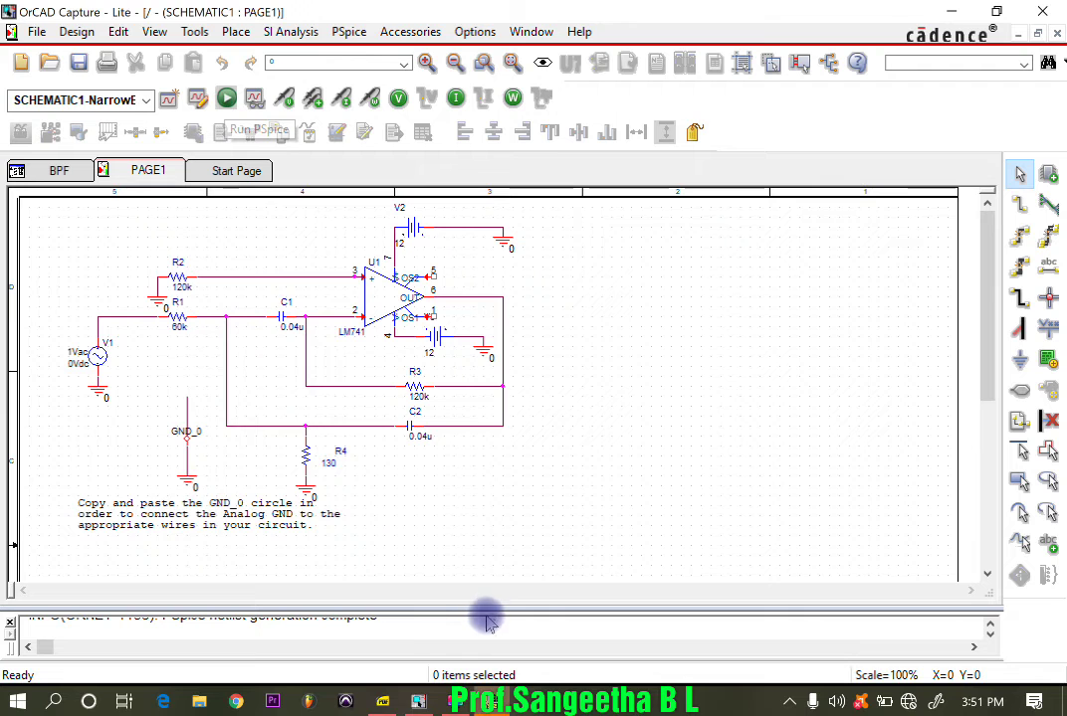
Enlarge the session log and read through its PSpice netlist messages.
{"action": "left_click", "coordinate": [387, 613]}
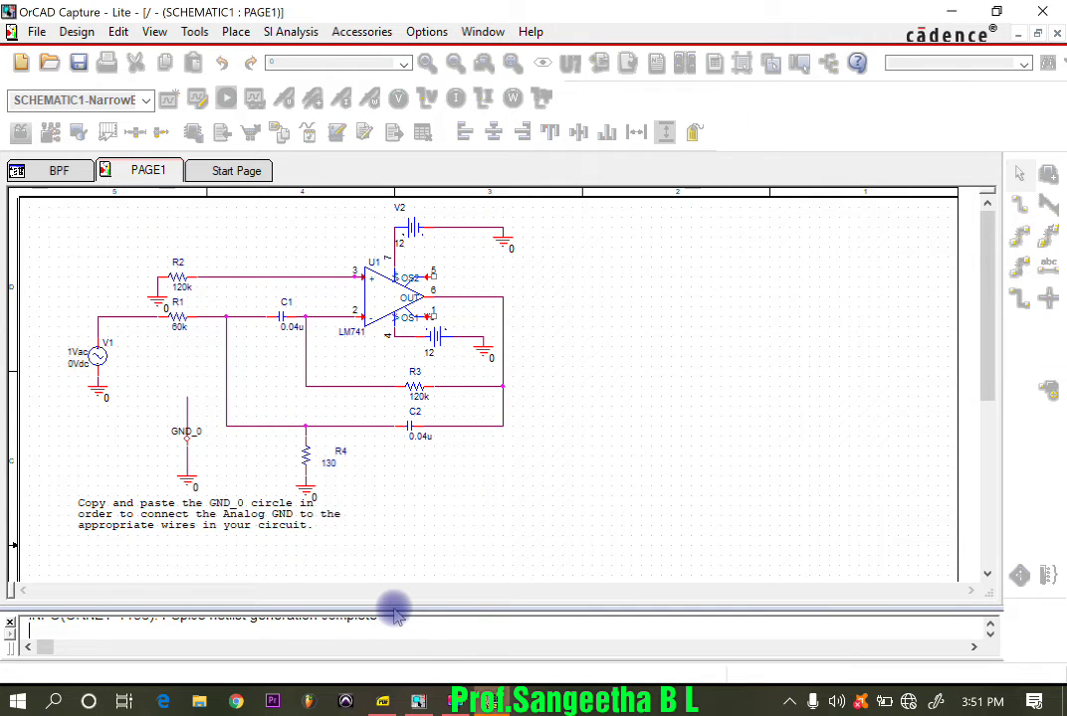
{"action": "left_click_drag", "start_coordinate": [394, 611], "coordinate": [398, 579]}
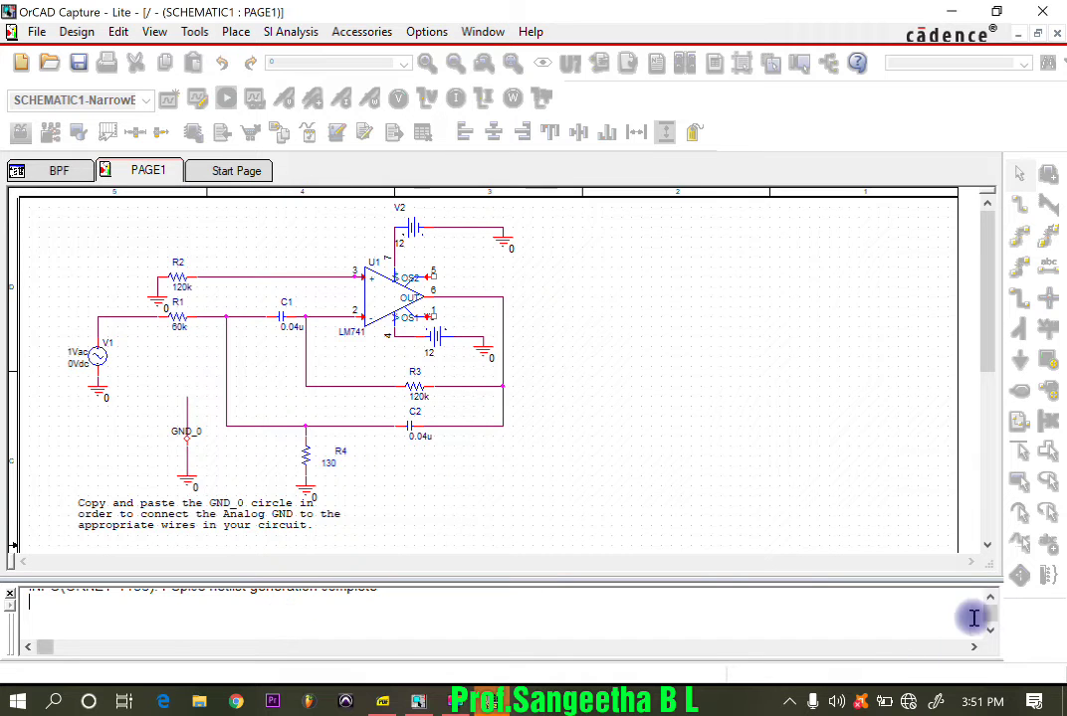
{"action": "left_click", "coordinate": [991, 600]}
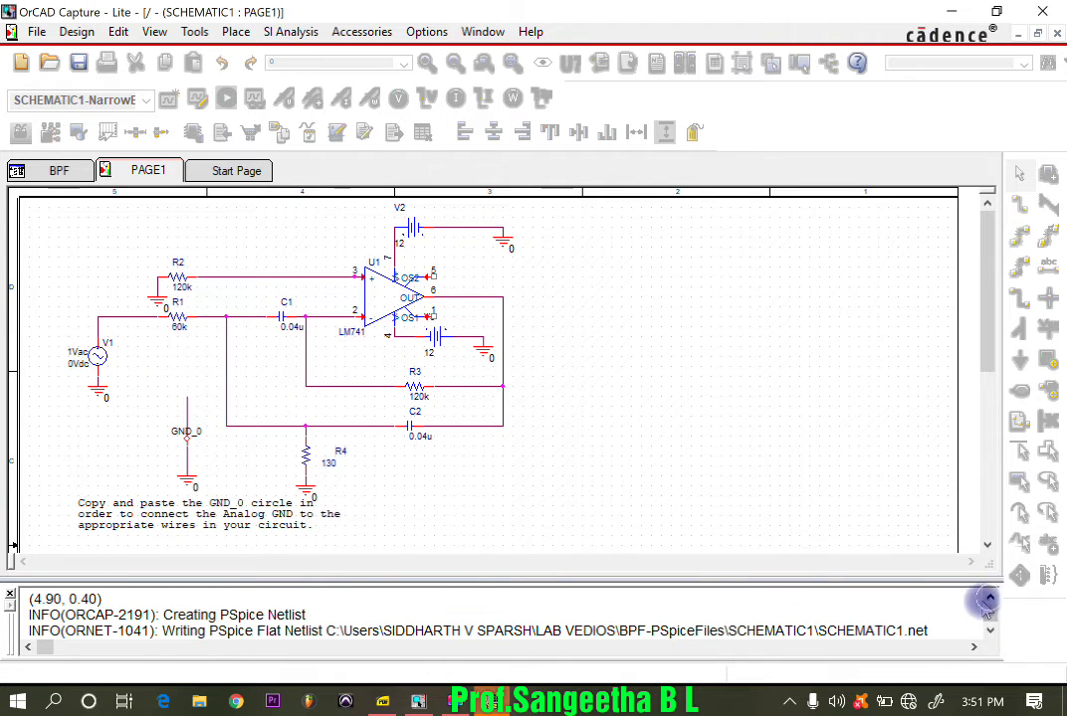
{"action": "left_click", "coordinate": [991, 631]}
{"action": "left_click", "coordinate": [991, 631]}
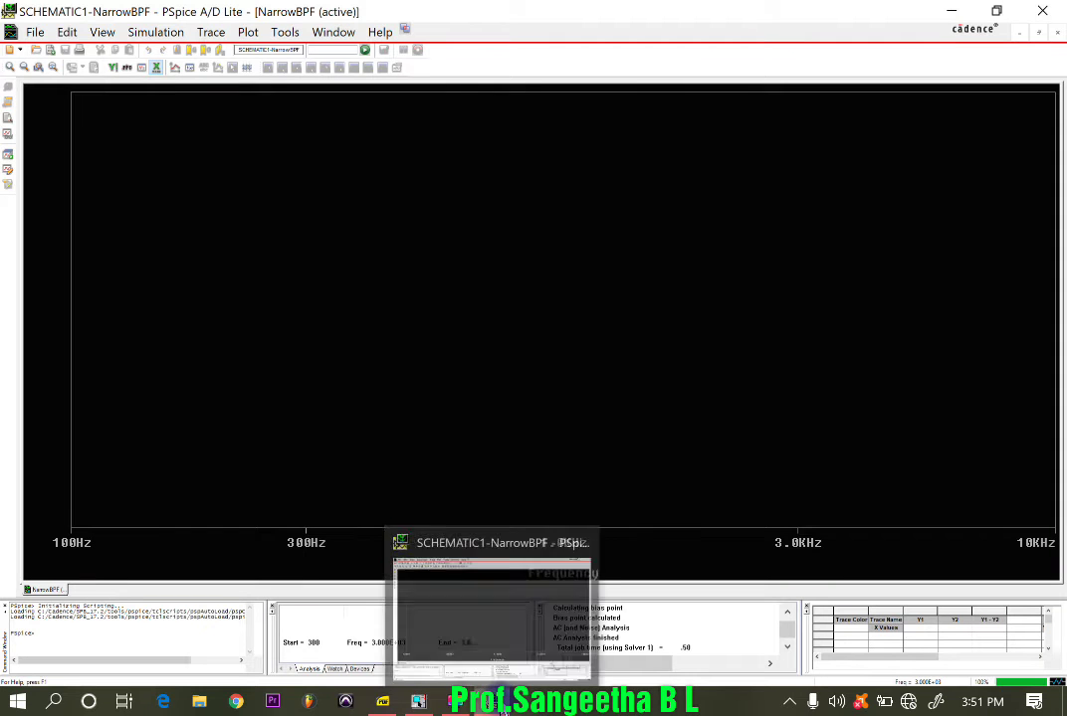
Return to PAGE1 in OrCAD Capture, place a voltage marker on the op-amp's output wire and rerun the NarrowBPF simulation.
{"action": "left_click", "coordinate": [504, 709]}
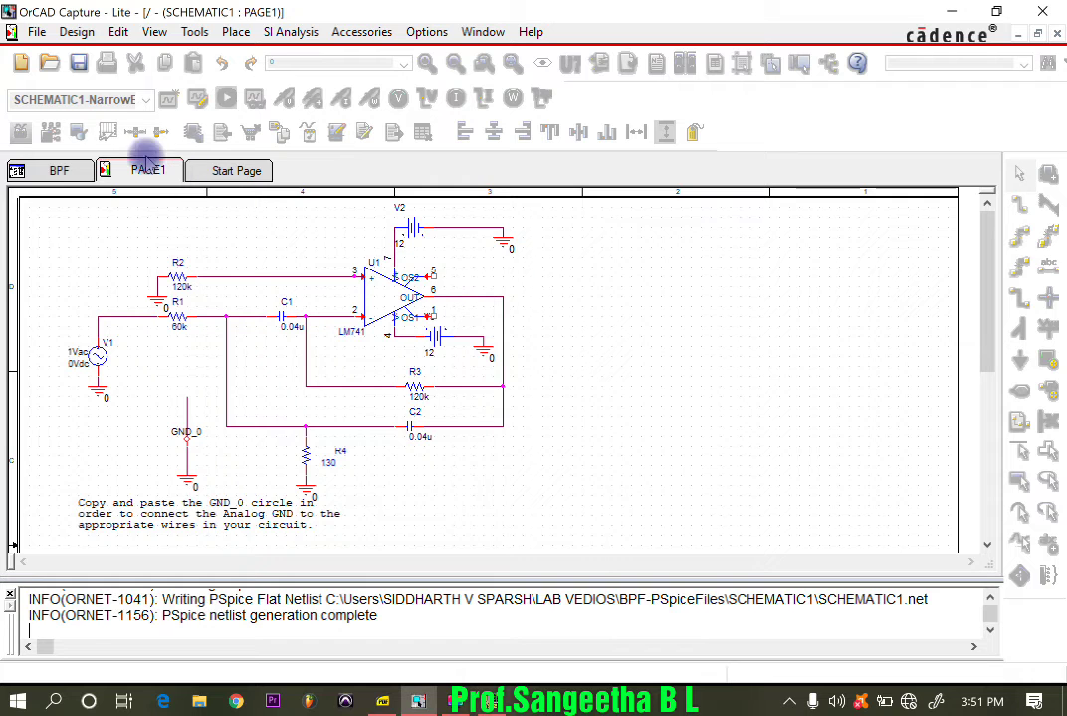
{"action": "left_click", "coordinate": [77, 171]}
{"action": "left_click", "coordinate": [140, 171]}
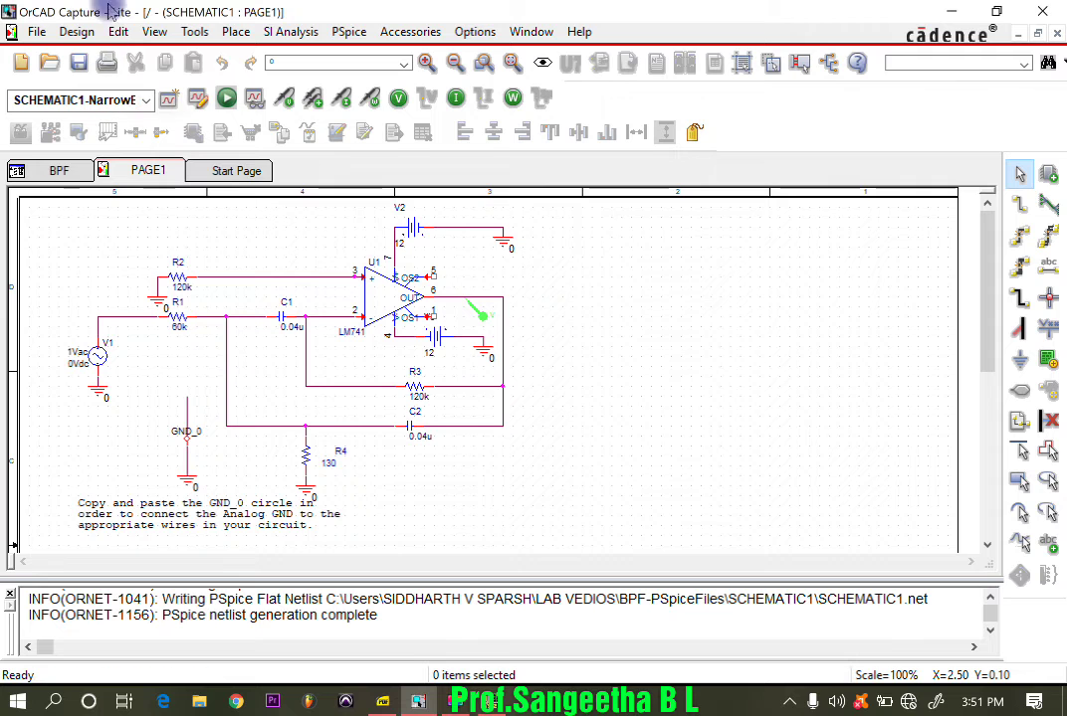
{"action": "left_click", "coordinate": [226, 97]}
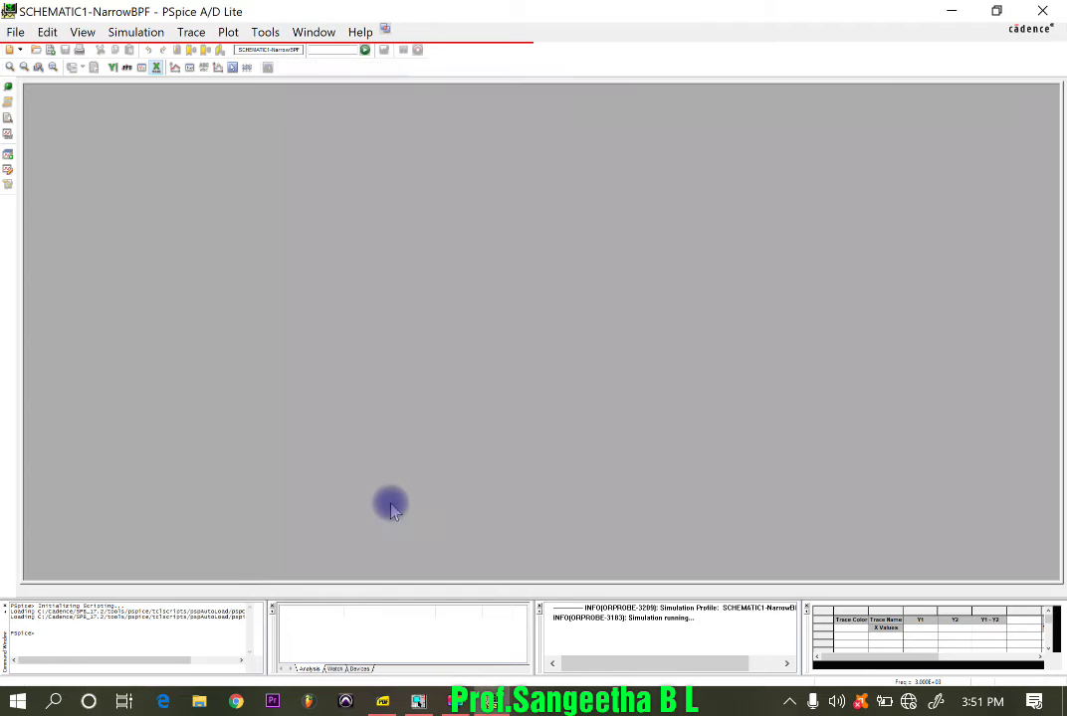
{"action": "mouse_move", "coordinate": [488, 702]}
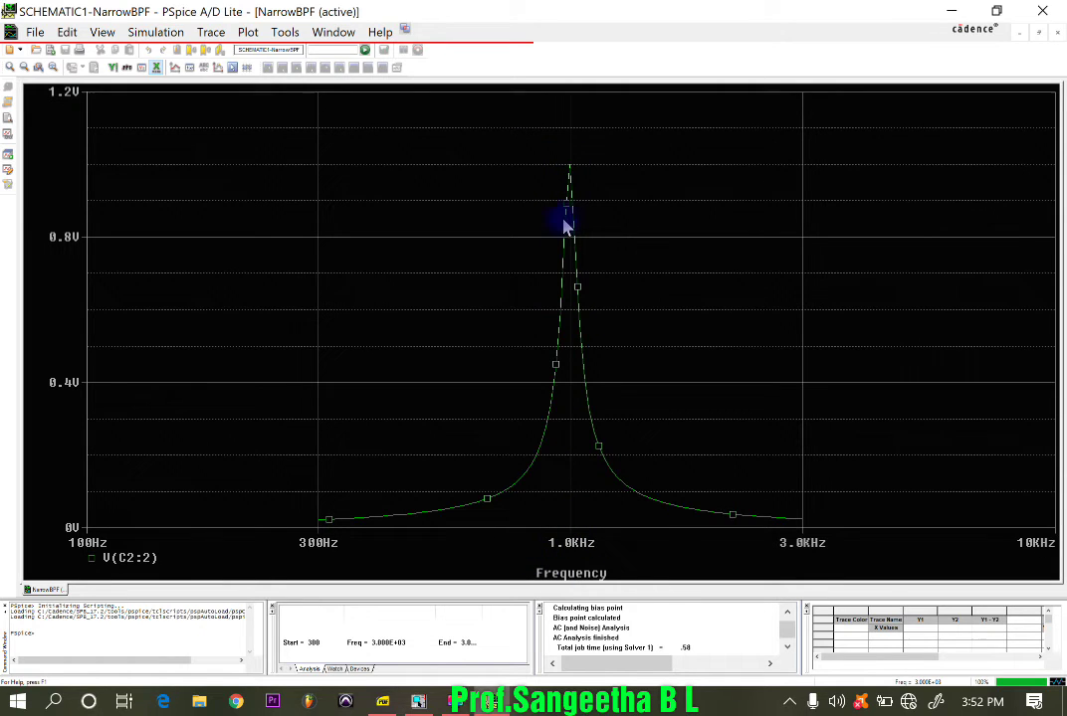
Mark the simulated data points on the V(C2:2) trace in the NarrowBPF plot.
{"action": "right_click", "coordinate": [571, 175]}
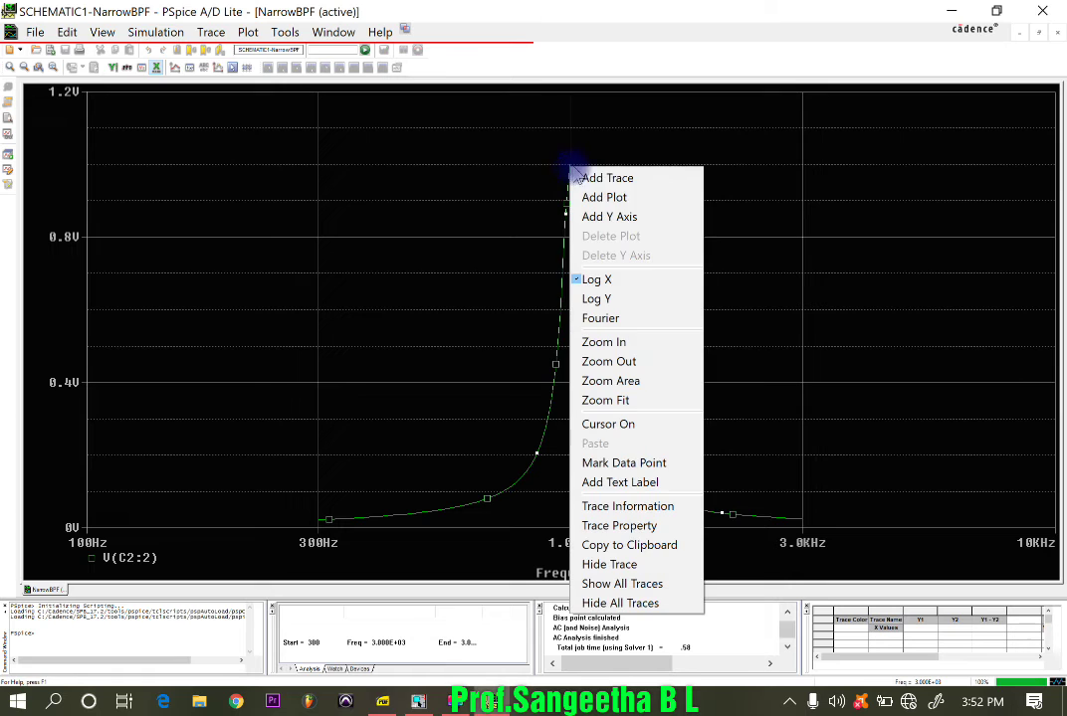
{"action": "left_click", "coordinate": [622, 464]}
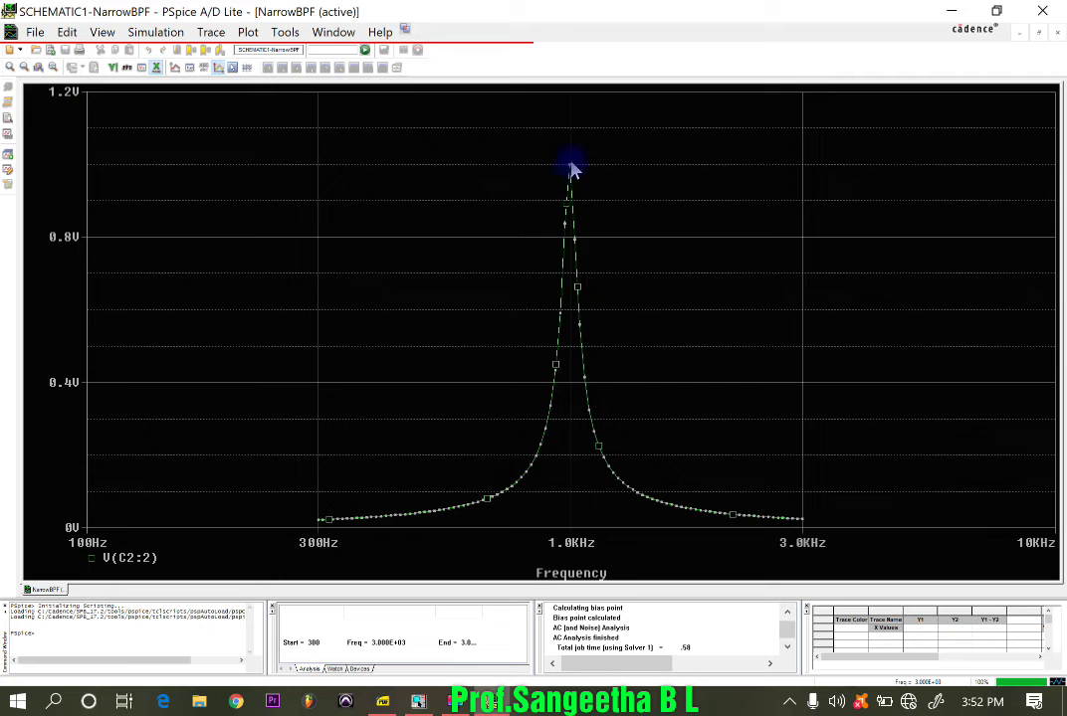
{"action": "right_click", "coordinate": [570, 204]}
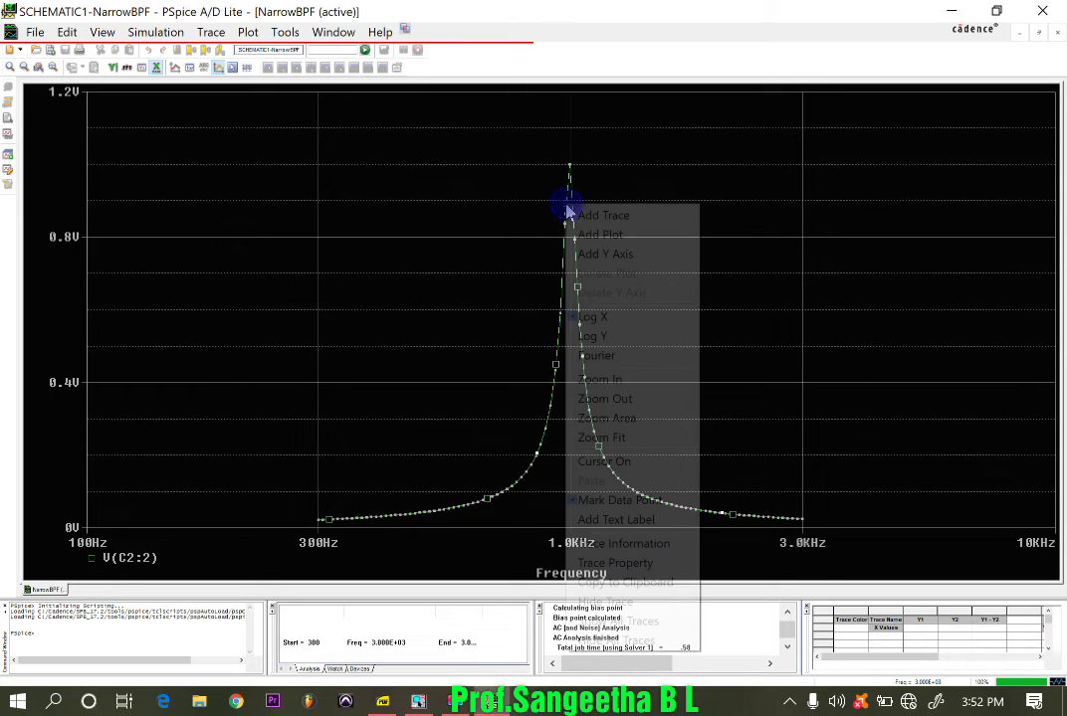
{"action": "left_click", "coordinate": [622, 500]}
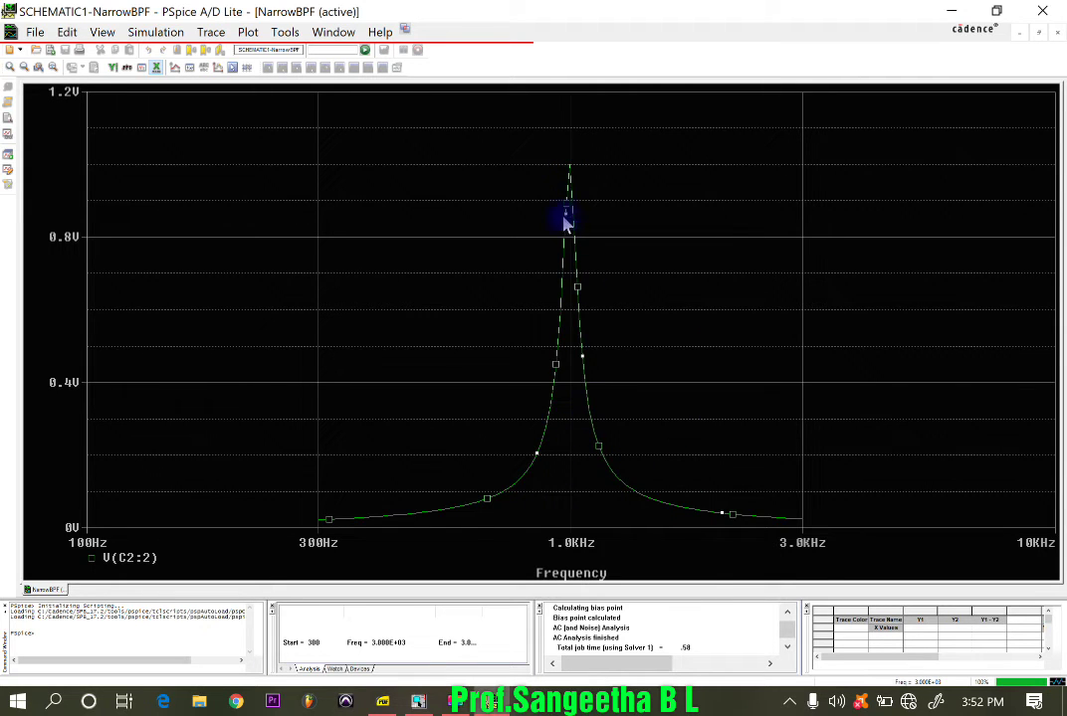
{"action": "right_click", "coordinate": [570, 173]}
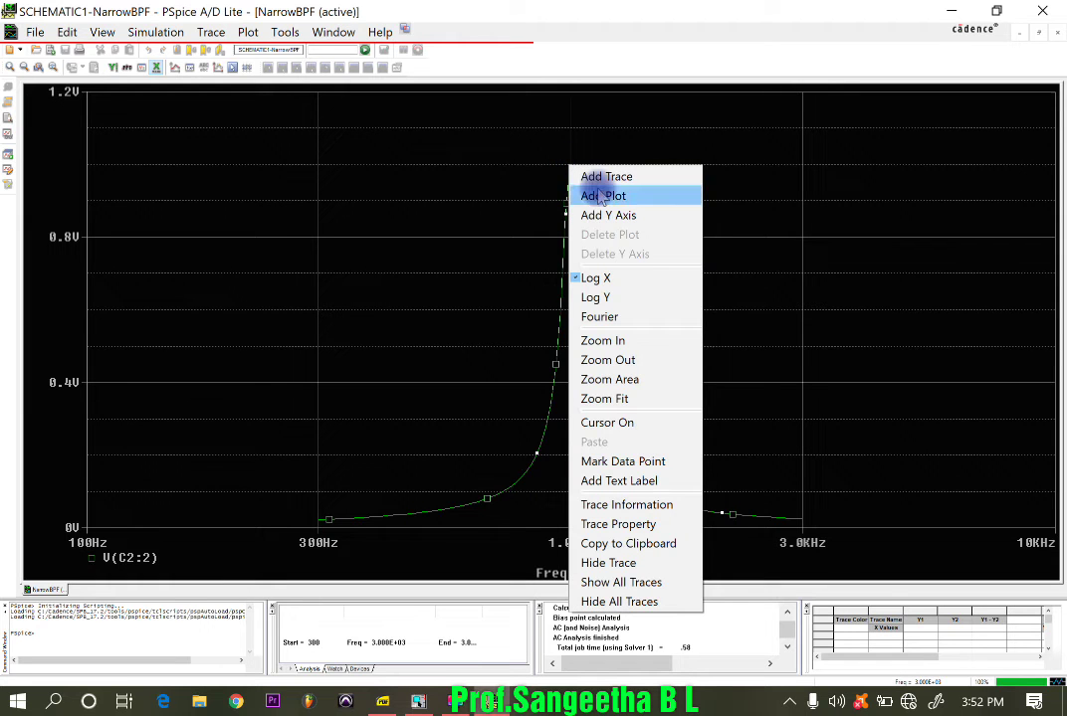
{"action": "left_click", "coordinate": [630, 461]}
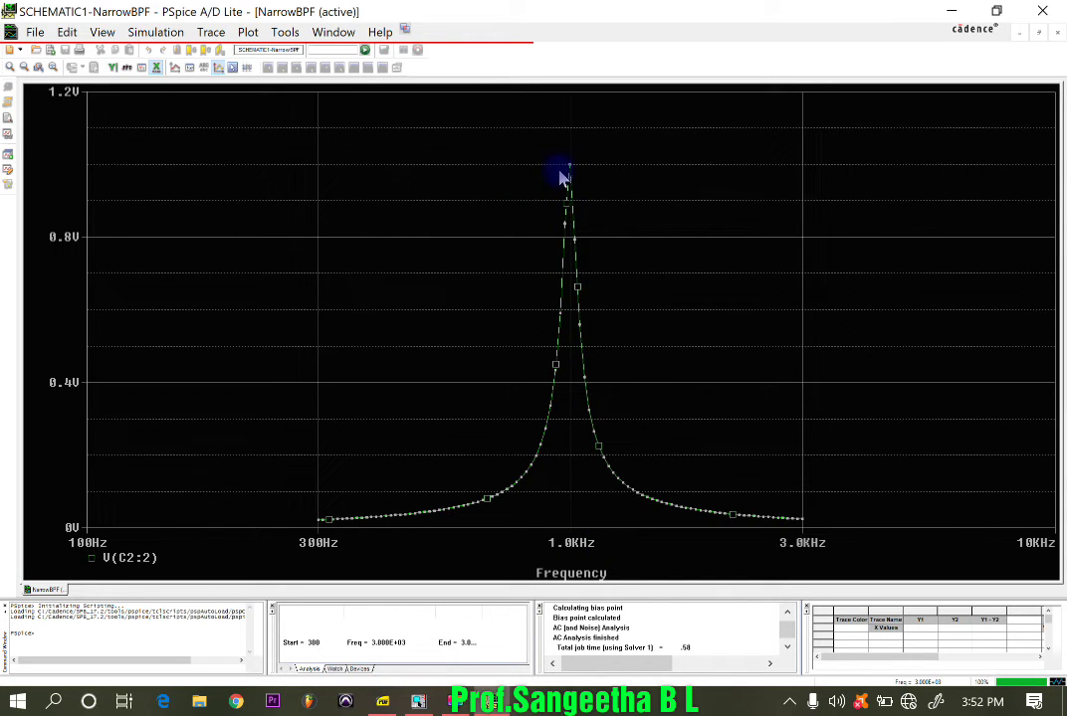
{"action": "right_click", "coordinate": [578, 325]}
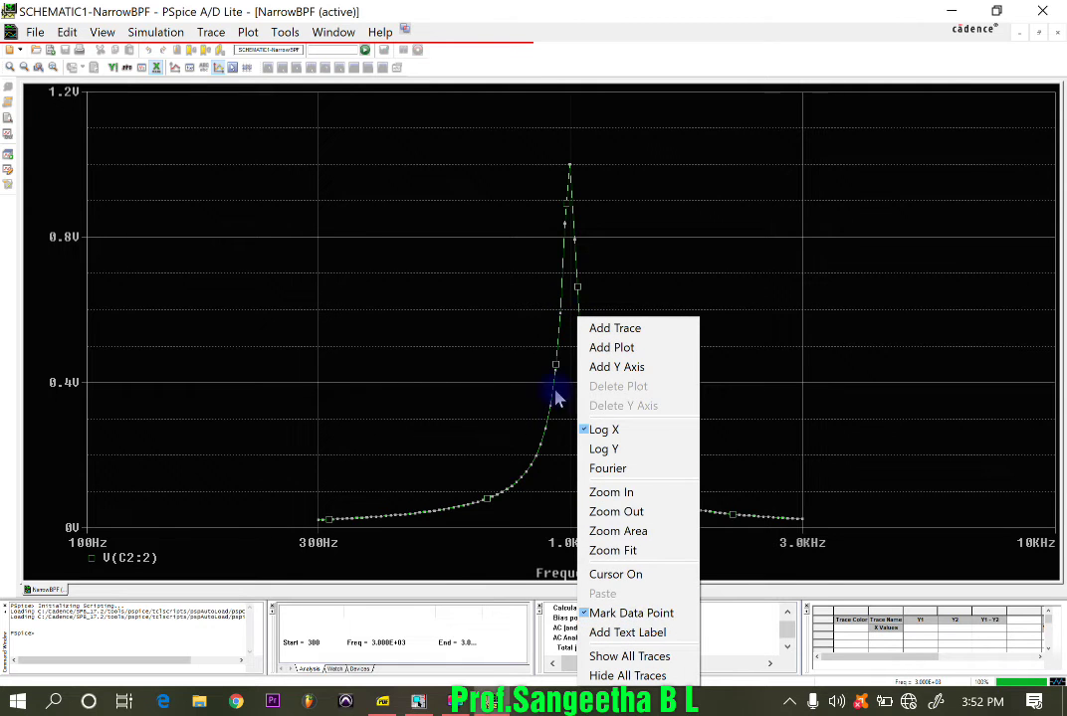
{"action": "left_click", "coordinate": [575, 204]}
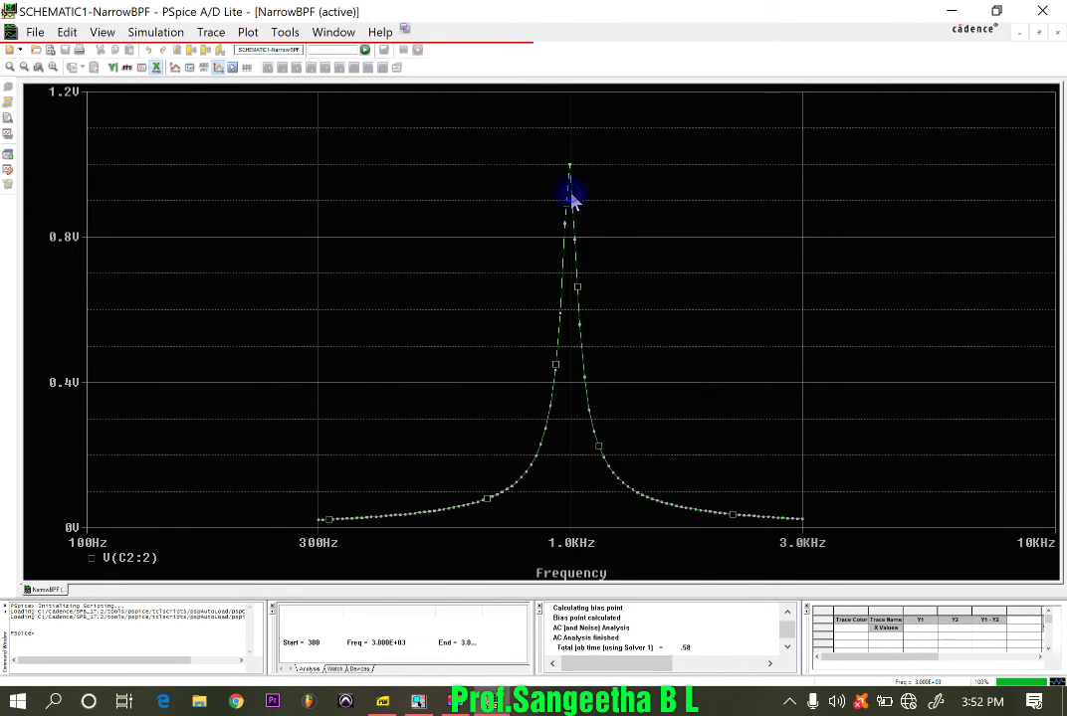
View the trace information of the V(C2:2) curve and close the message.
{"action": "right_click", "coordinate": [572, 196]}
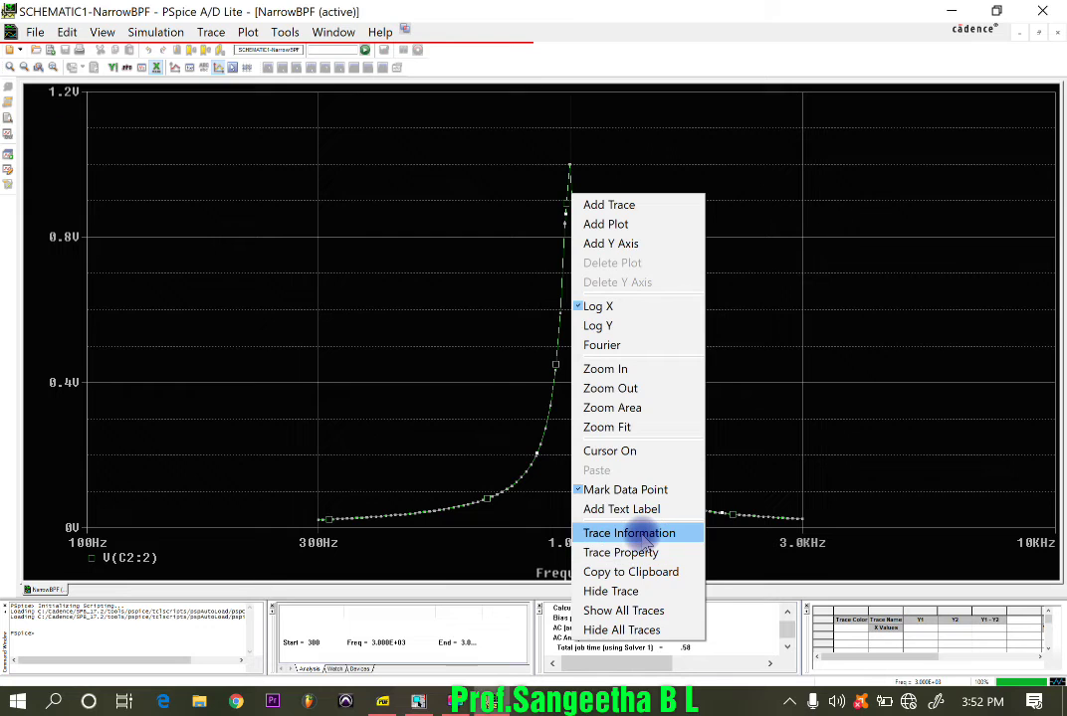
{"action": "left_click", "coordinate": [607, 533]}
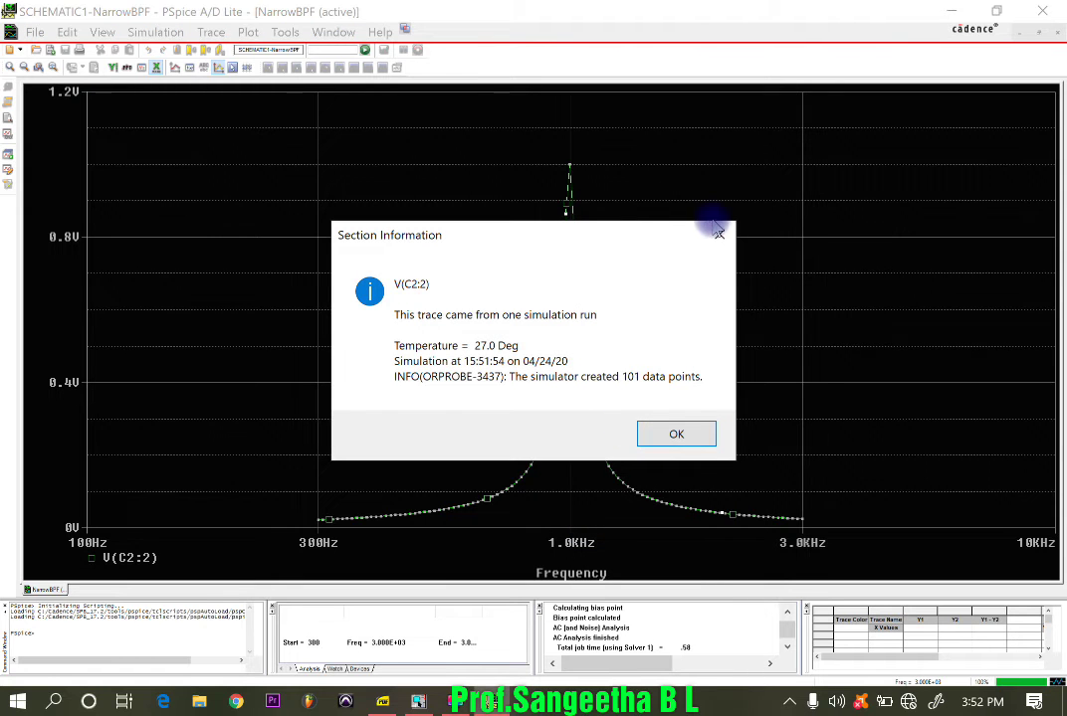
{"action": "left_click", "coordinate": [720, 235]}
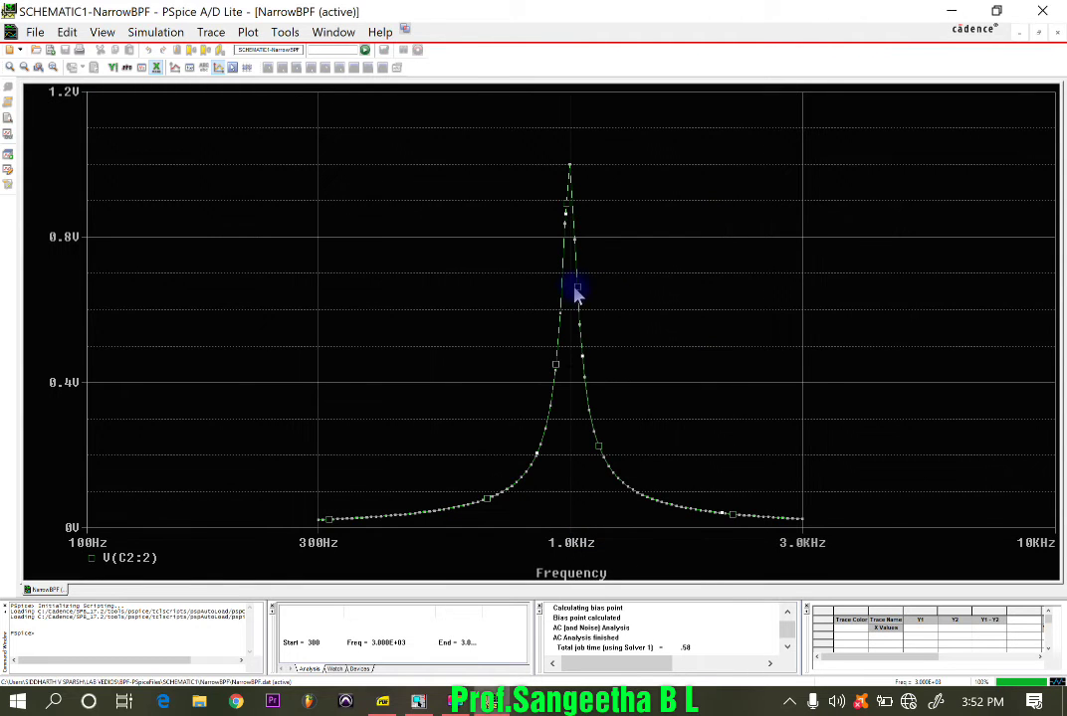
{"action": "right_click", "coordinate": [579, 291]}
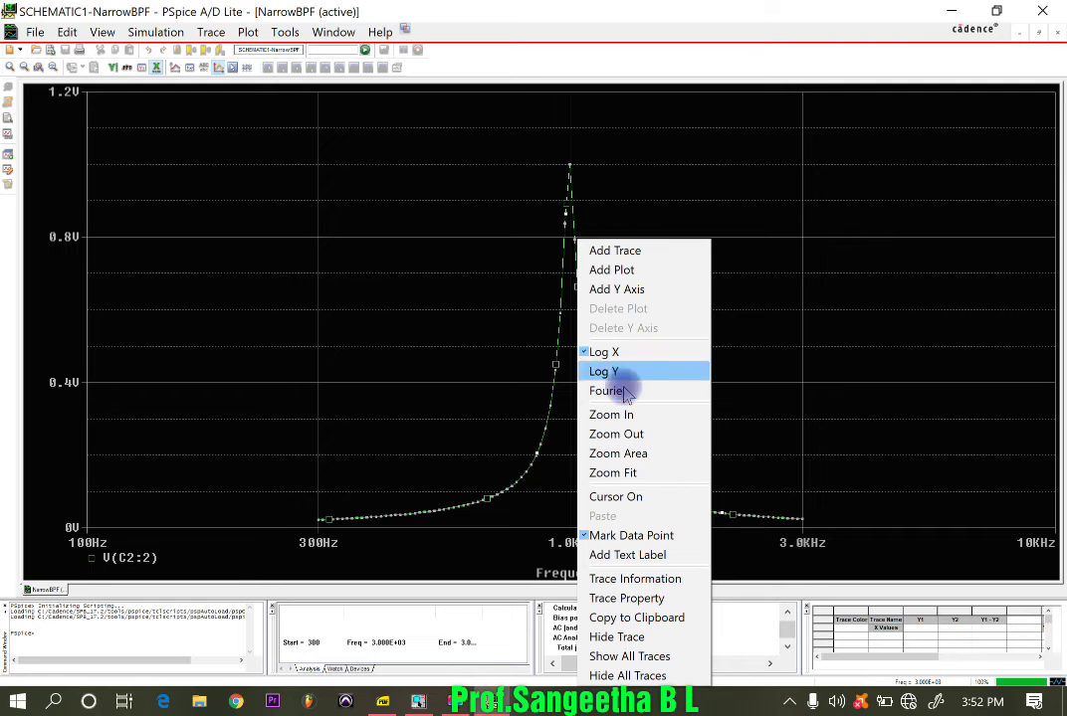
{"action": "left_click", "coordinate": [806, 347]}
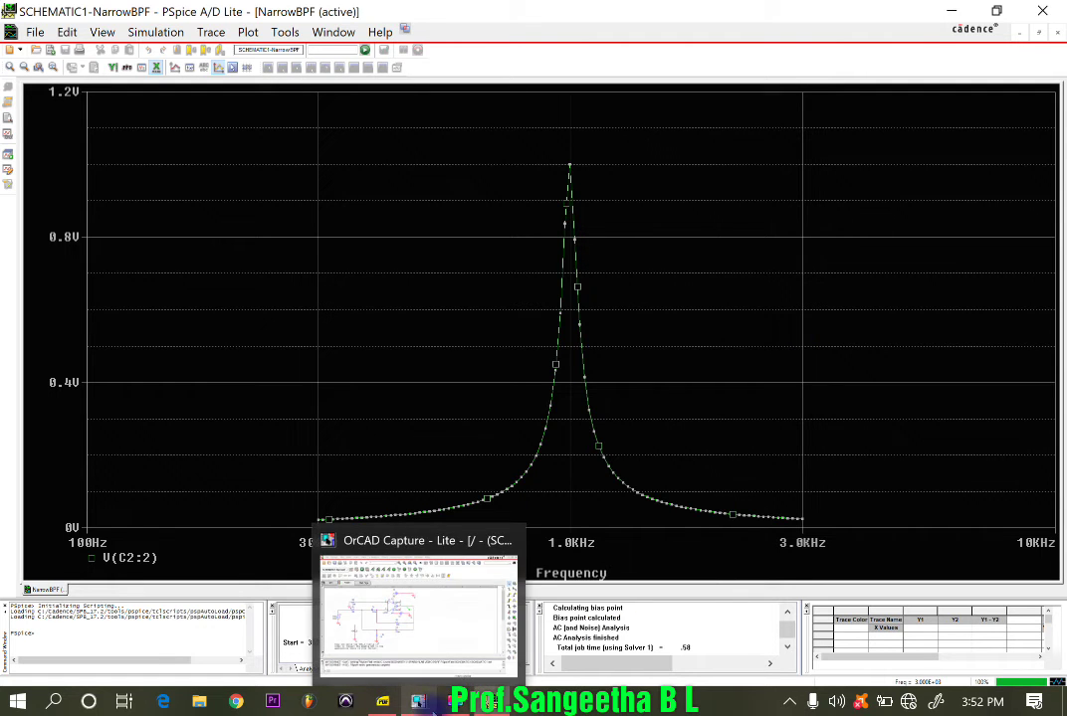
Switch to AC CLM.pdf and check the band pass filter's designed high frequency in the observation table, highlighting that value.
{"action": "left_click", "coordinate": [383, 700]}
{"action": "scroll", "coordinate": [363, 490], "scroll_direction": "down", "scroll_amount": 10}
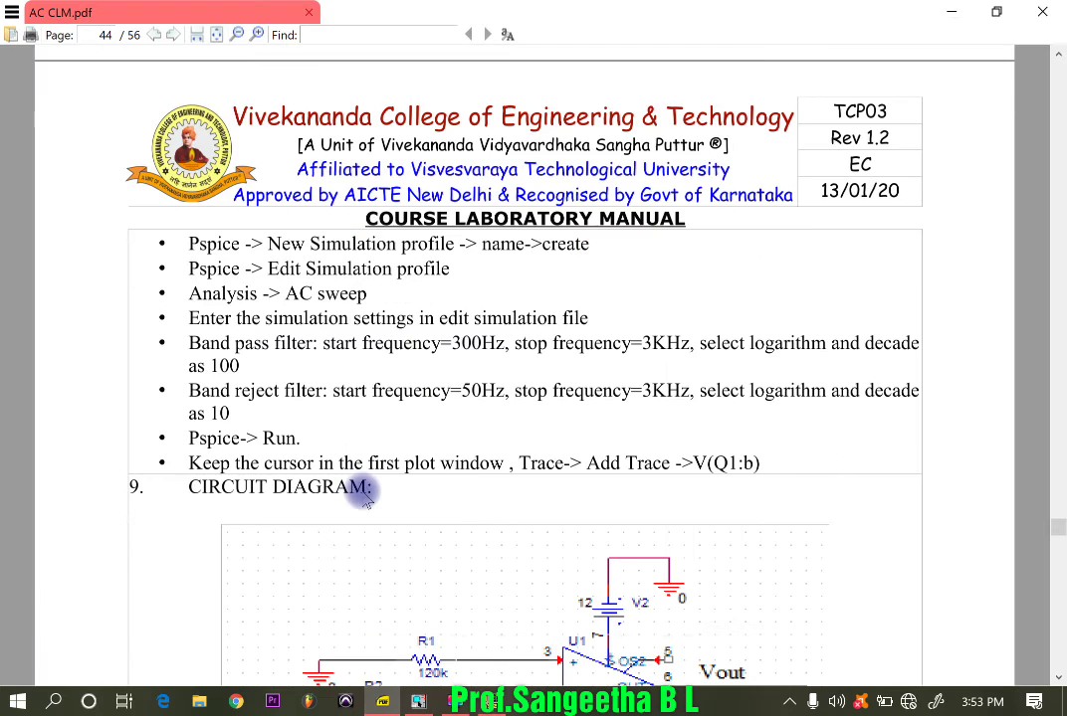
{"action": "scroll", "coordinate": [364, 490], "scroll_direction": "down", "scroll_amount": 20}
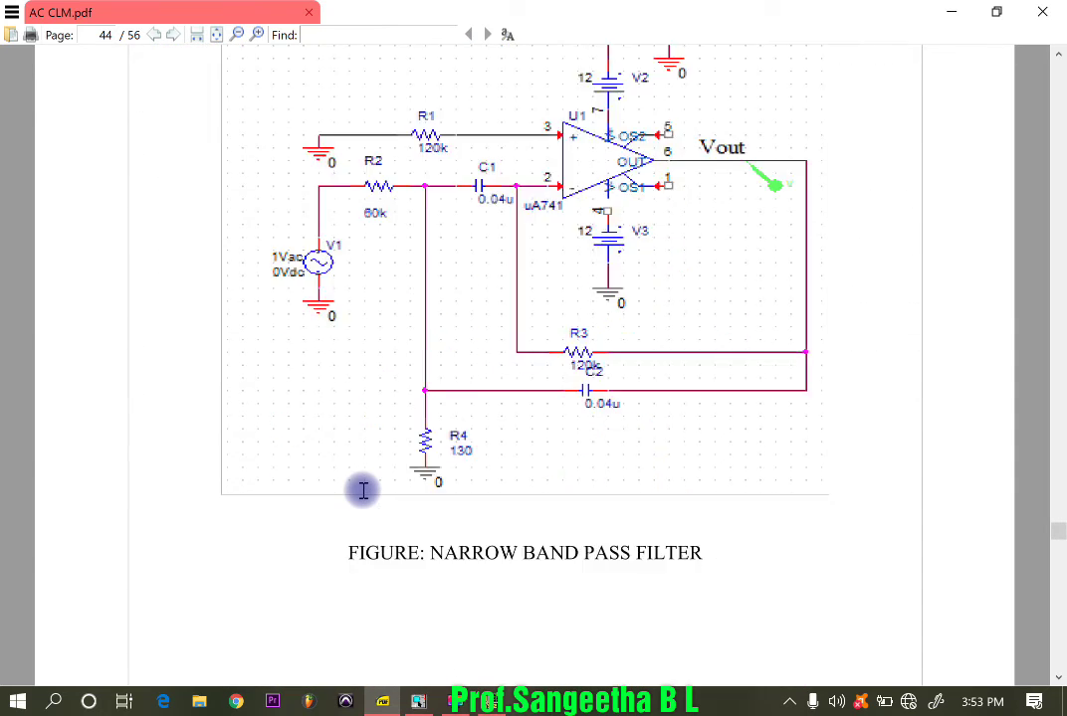
{"action": "scroll", "coordinate": [364, 490], "scroll_direction": "down", "scroll_amount": 14}
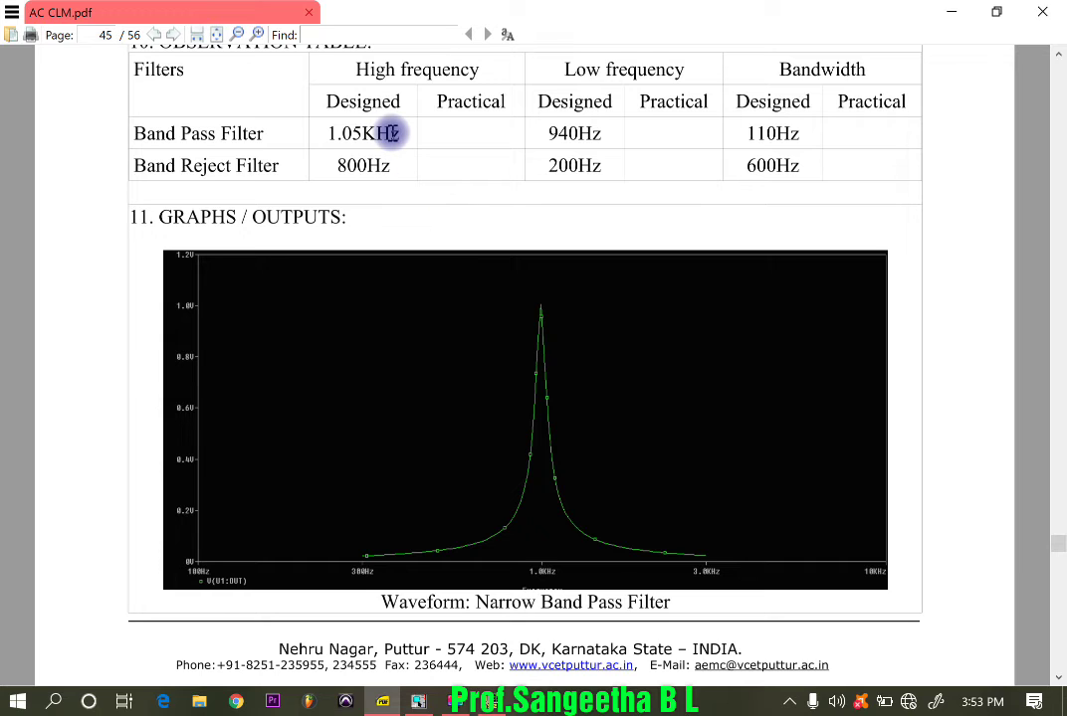
{"action": "left_click_drag", "start_coordinate": [401, 133], "coordinate": [334, 133]}
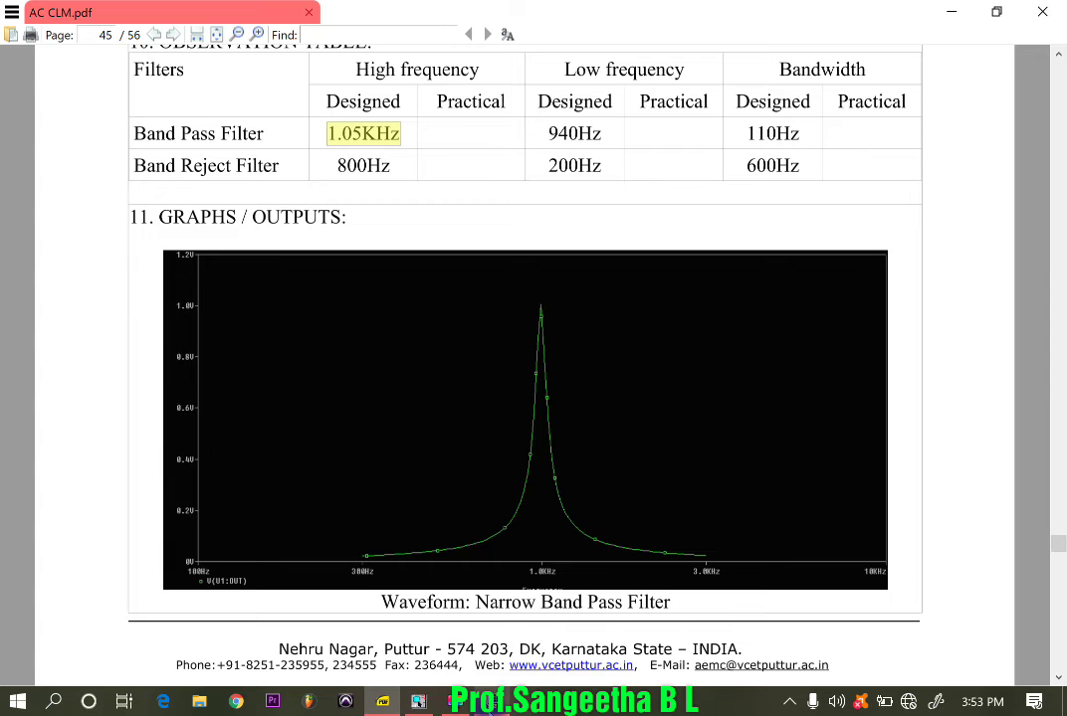
Return to the NarrowBPF plot in PSpice and switch the data point marks off and on again.
{"action": "mouse_move", "coordinate": [488, 701]}
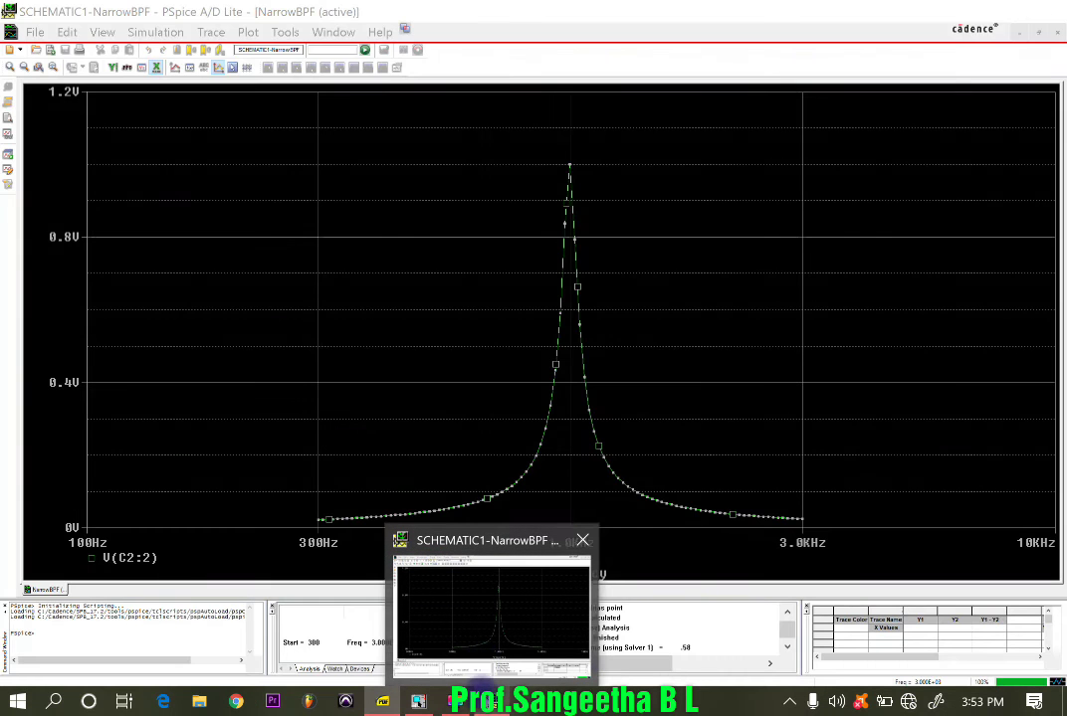
{"action": "left_click", "coordinate": [483, 647]}
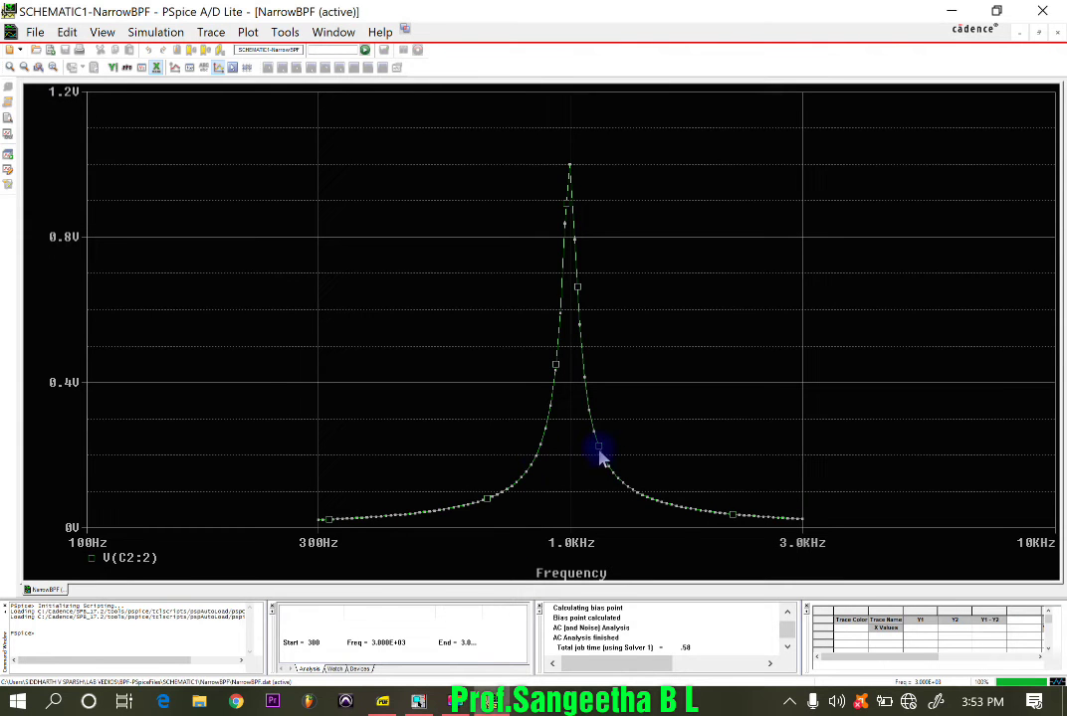
{"action": "right_click", "coordinate": [614, 416]}
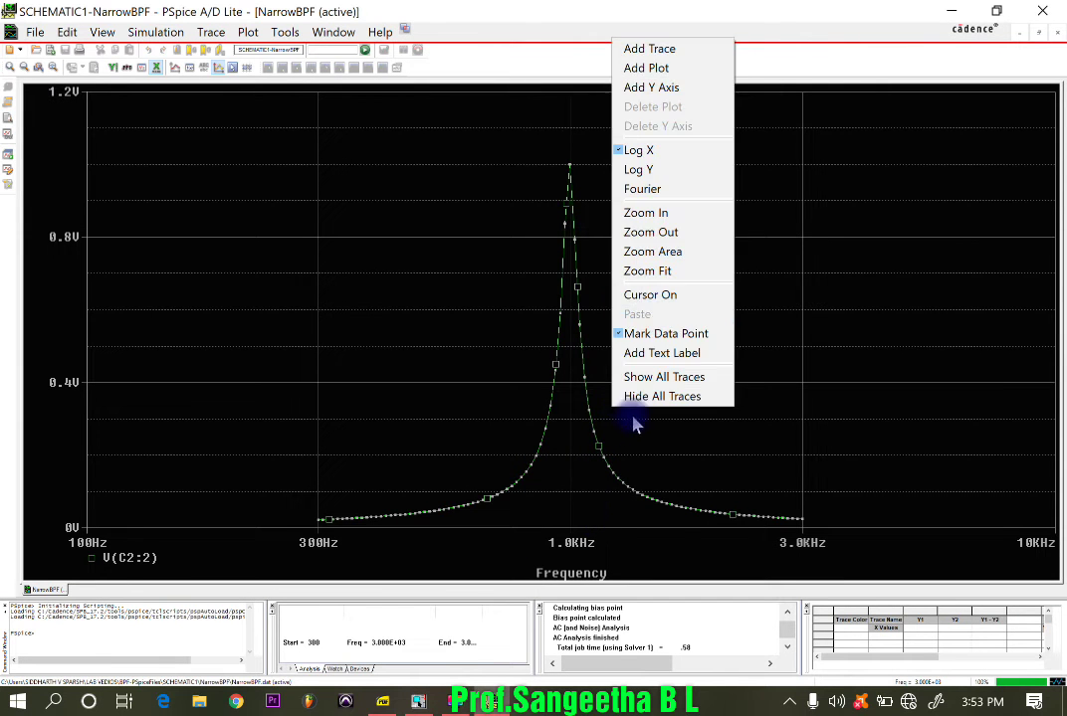
{"action": "left_click", "coordinate": [622, 333]}
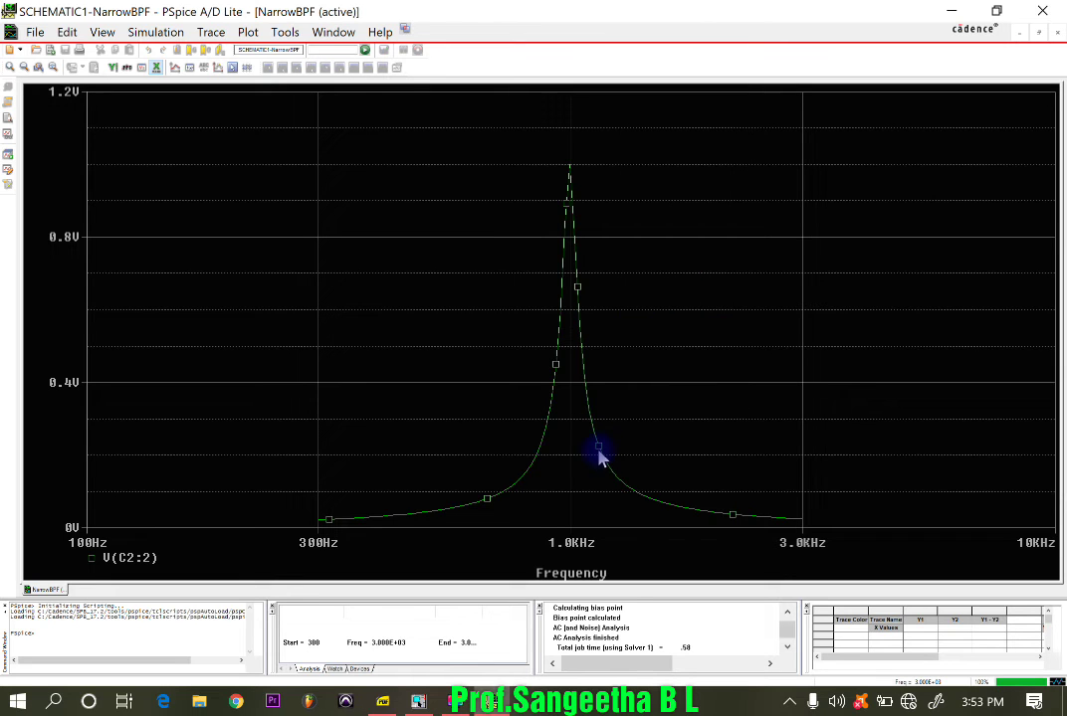
{"action": "right_click", "coordinate": [637, 403]}
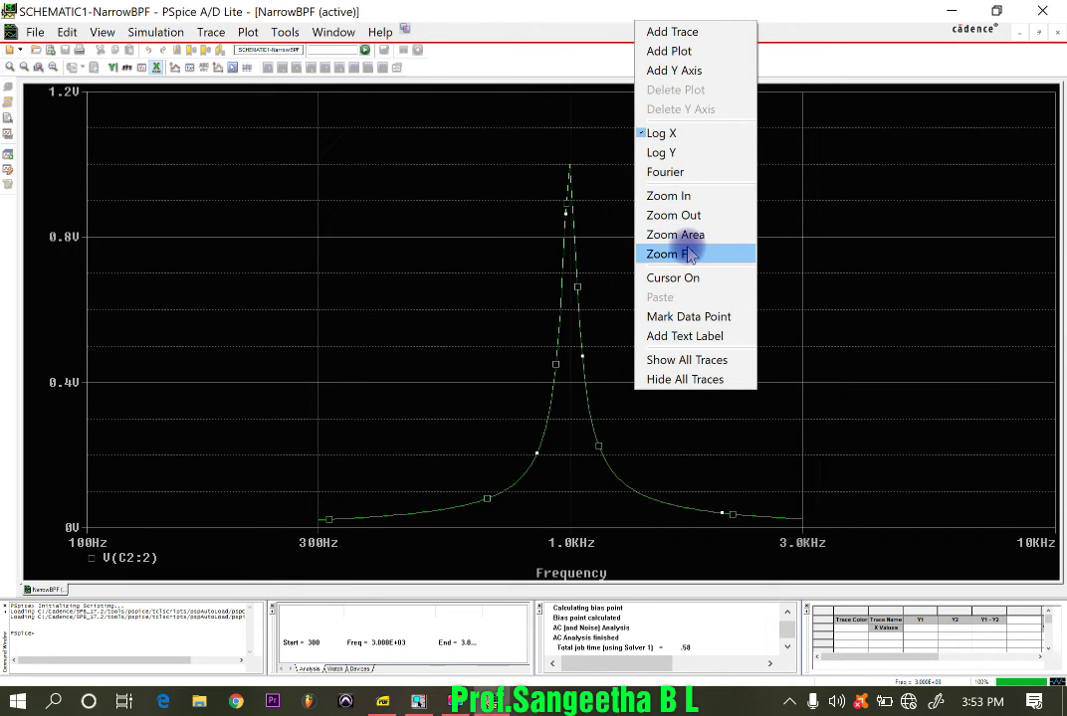
{"action": "left_click", "coordinate": [690, 319]}
{"action": "right_click", "coordinate": [598, 450]}
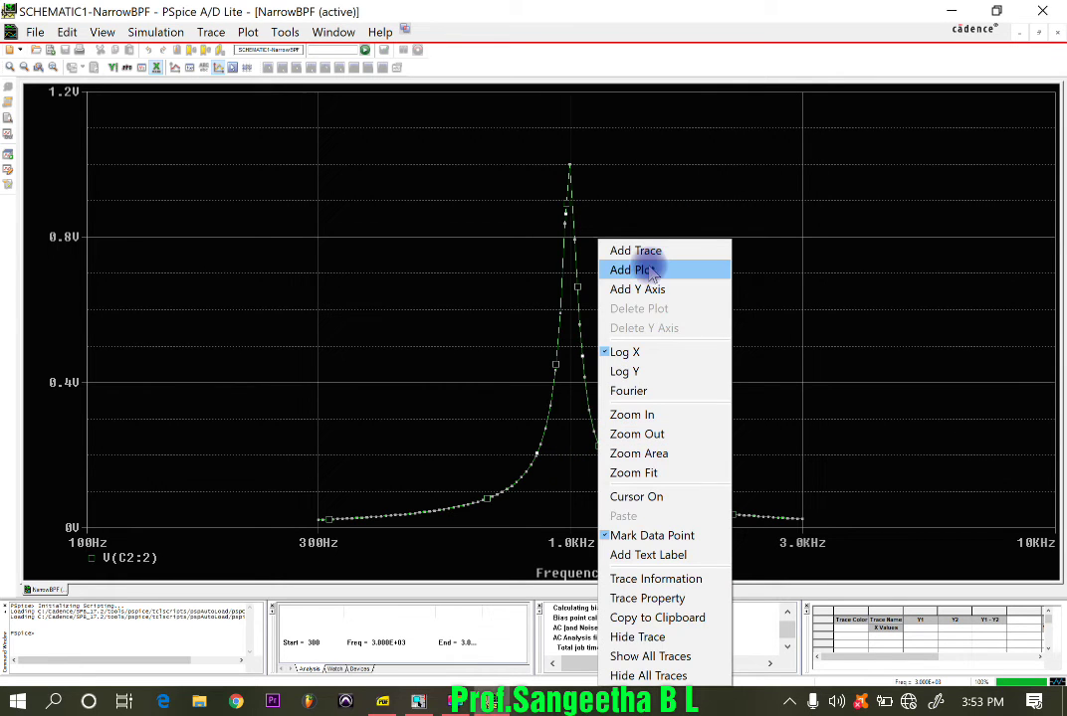
{"action": "left_click", "coordinate": [645, 251]}
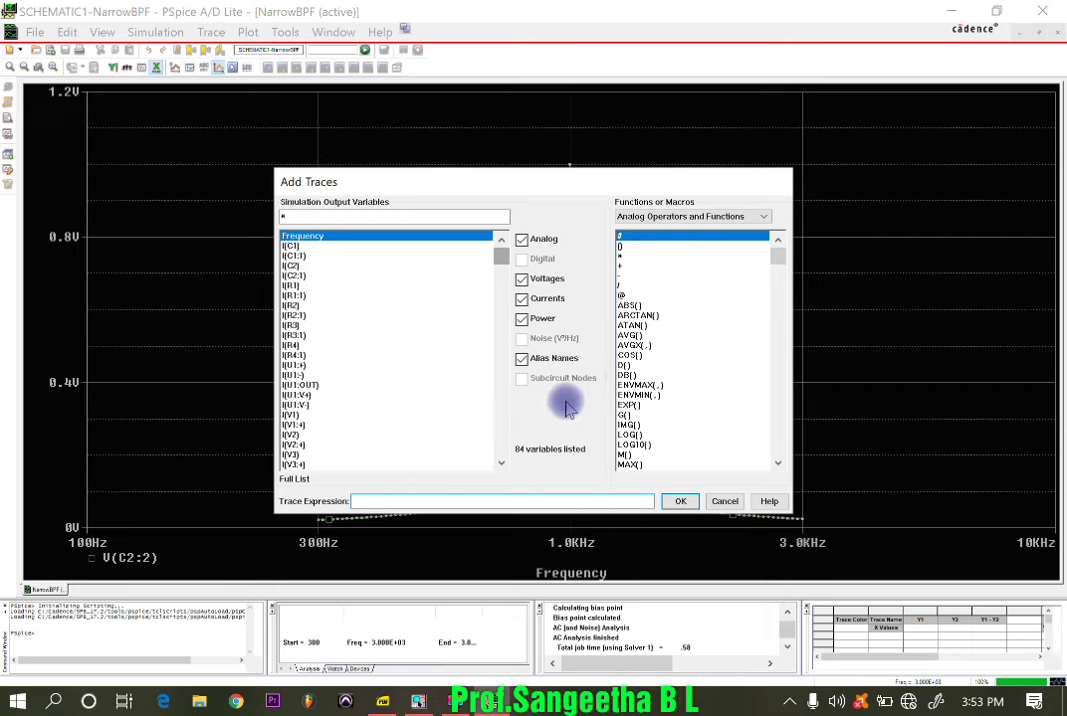
{"action": "left_click", "coordinate": [724, 502]}
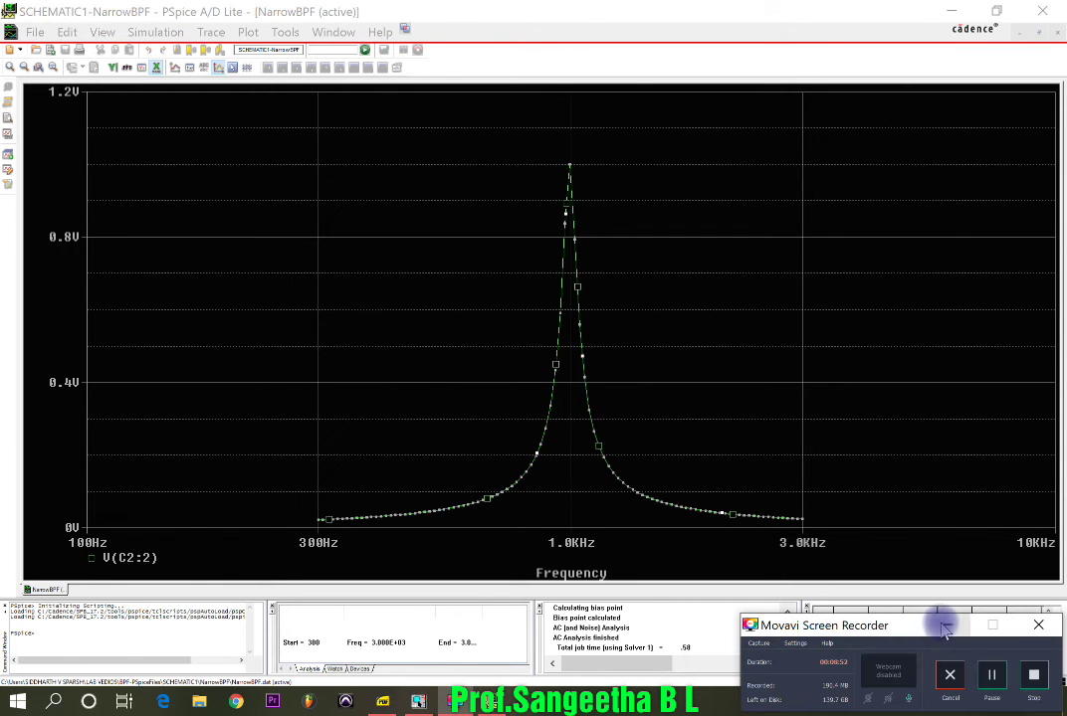
{"action": "left_click", "coordinate": [991, 675]}
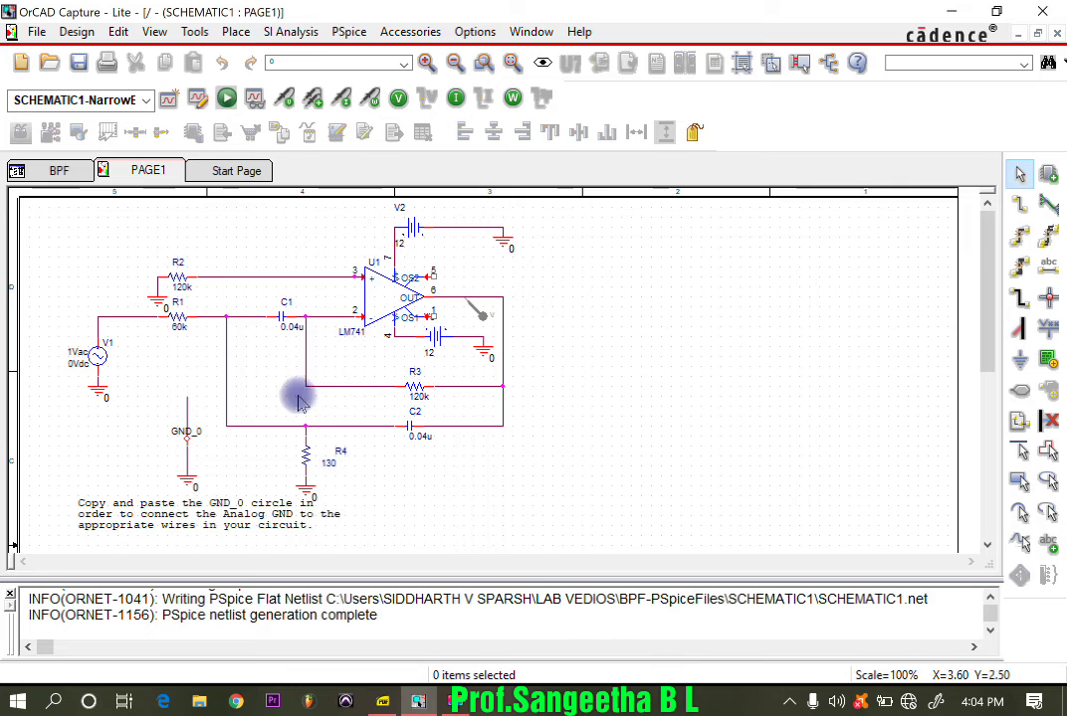
Rerun the NarrowBPF simulation from PAGE1 in OrCAD Capture and check on the schematic where pin 2 of C2 connects.
{"action": "left_click", "coordinate": [350, 32]}
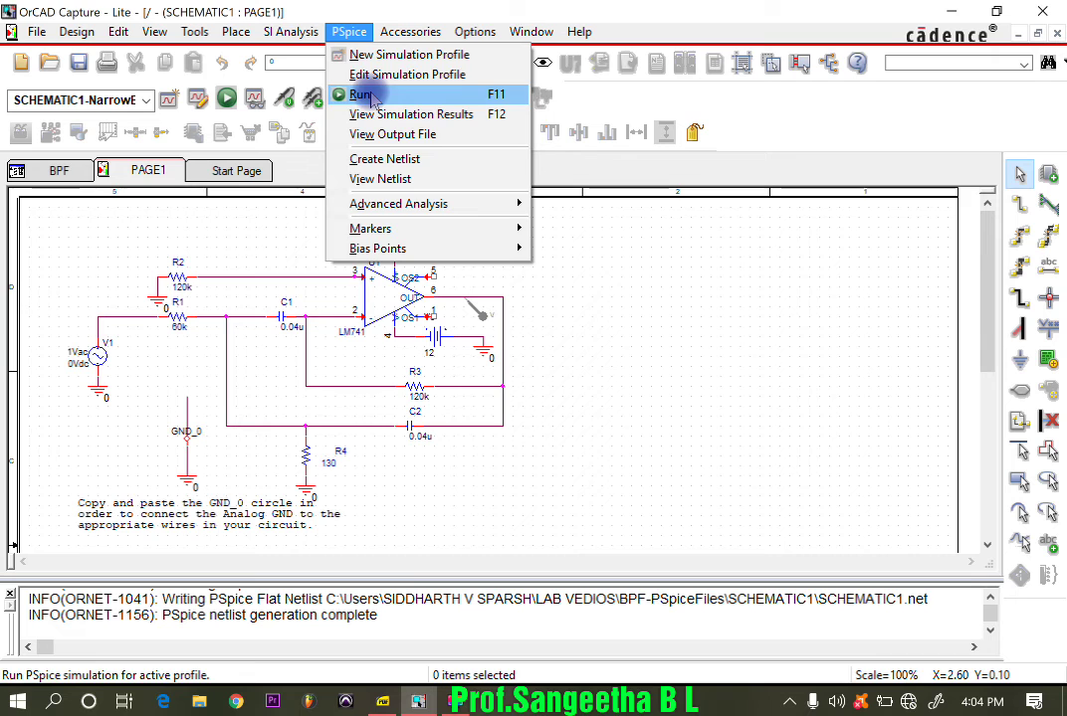
{"action": "left_click", "coordinate": [616, 378]}
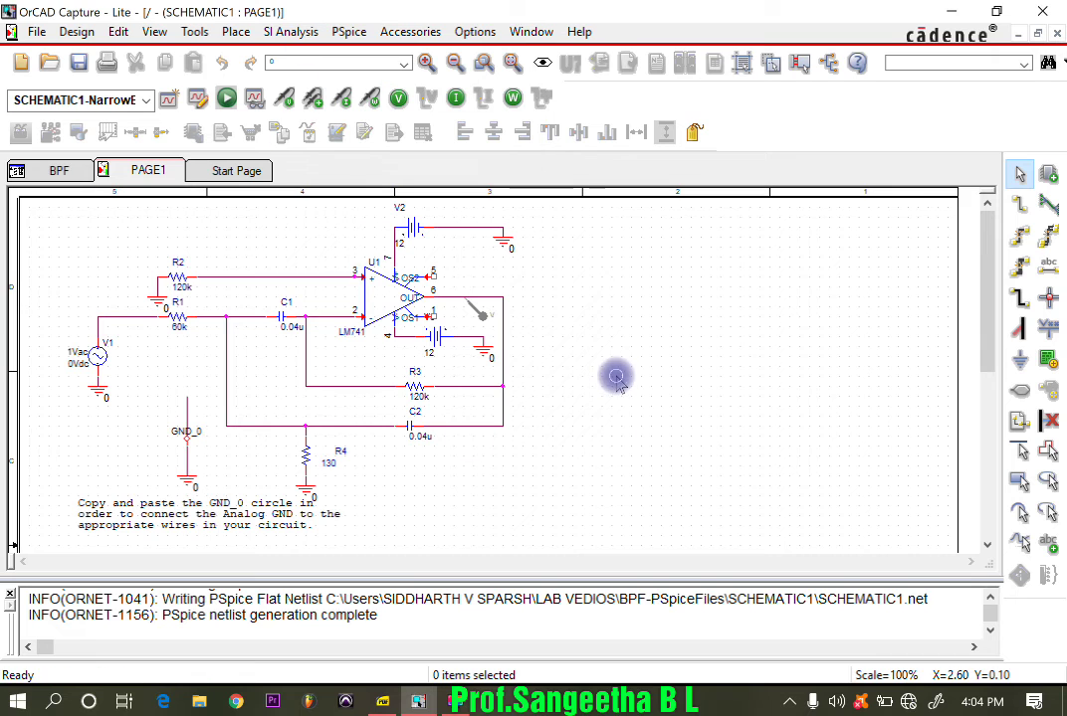
{"action": "left_click", "coordinate": [228, 101]}
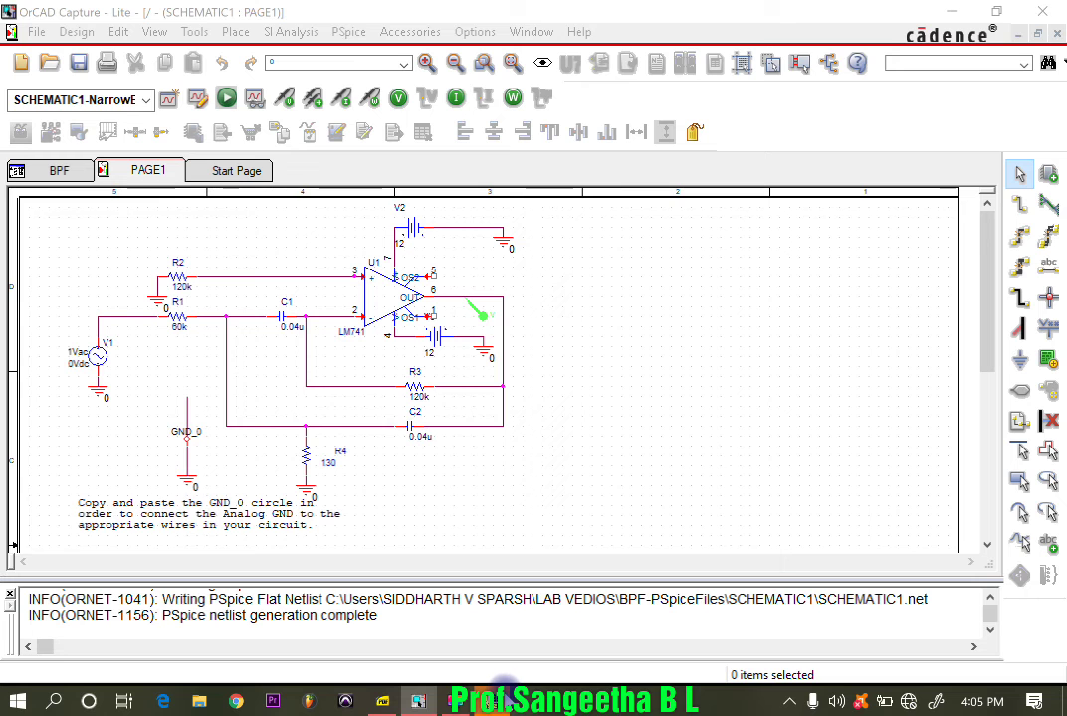
{"action": "left_click", "coordinate": [413, 502]}
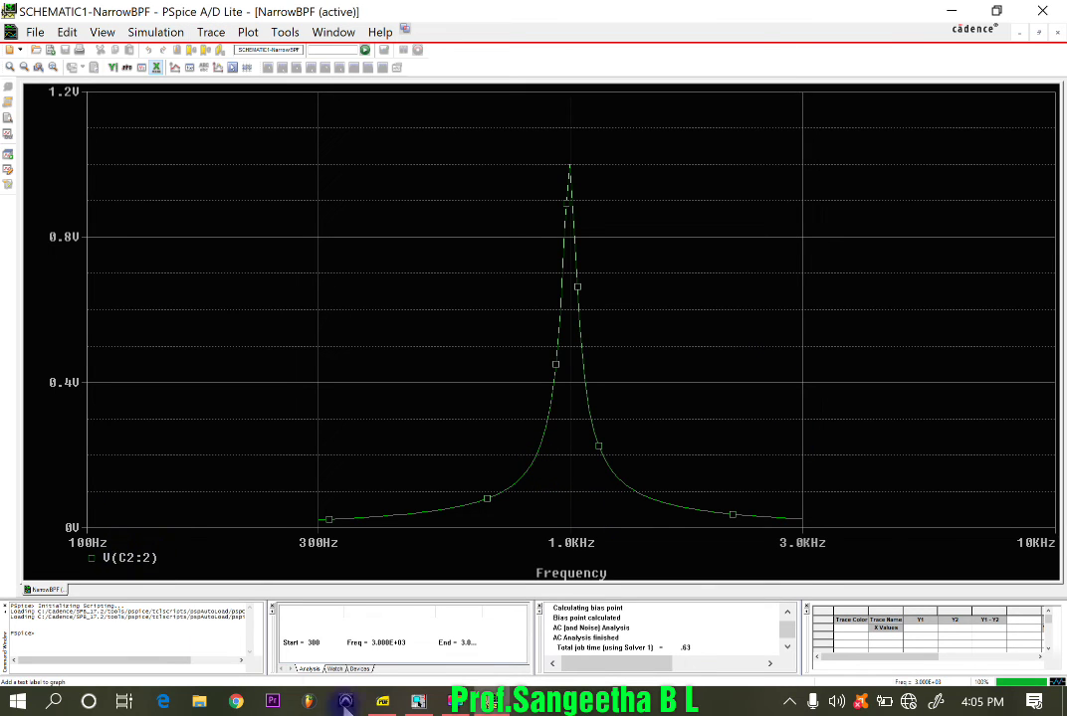
{"action": "left_click", "coordinate": [420, 703]}
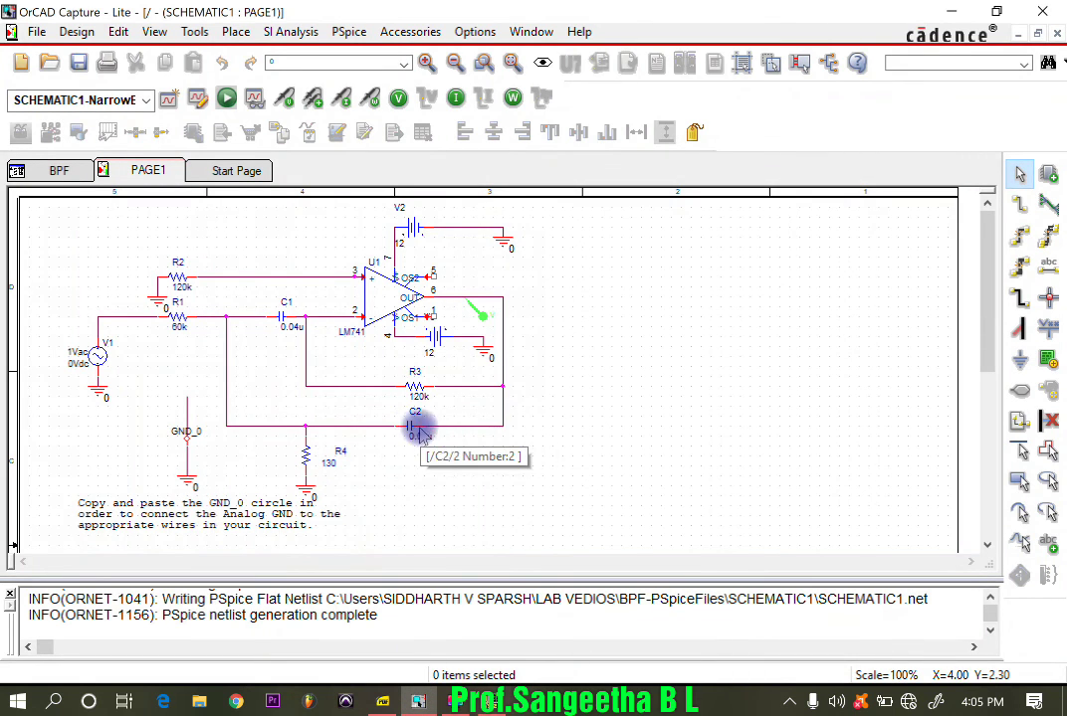
{"action": "left_click", "coordinate": [504, 319]}
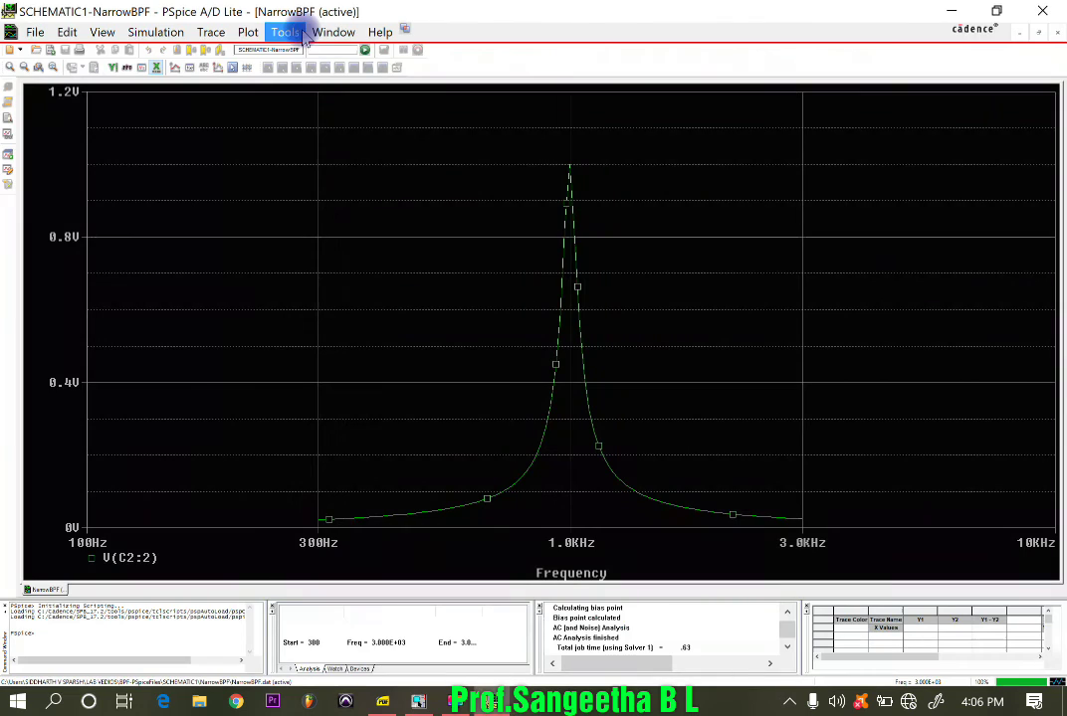
Add another V(C2:2) trace to the NarrowBPF frequency response plot.
{"action": "left_click", "coordinate": [211, 32]}
{"action": "left_click", "coordinate": [211, 32]}
{"action": "left_click", "coordinate": [211, 32]}
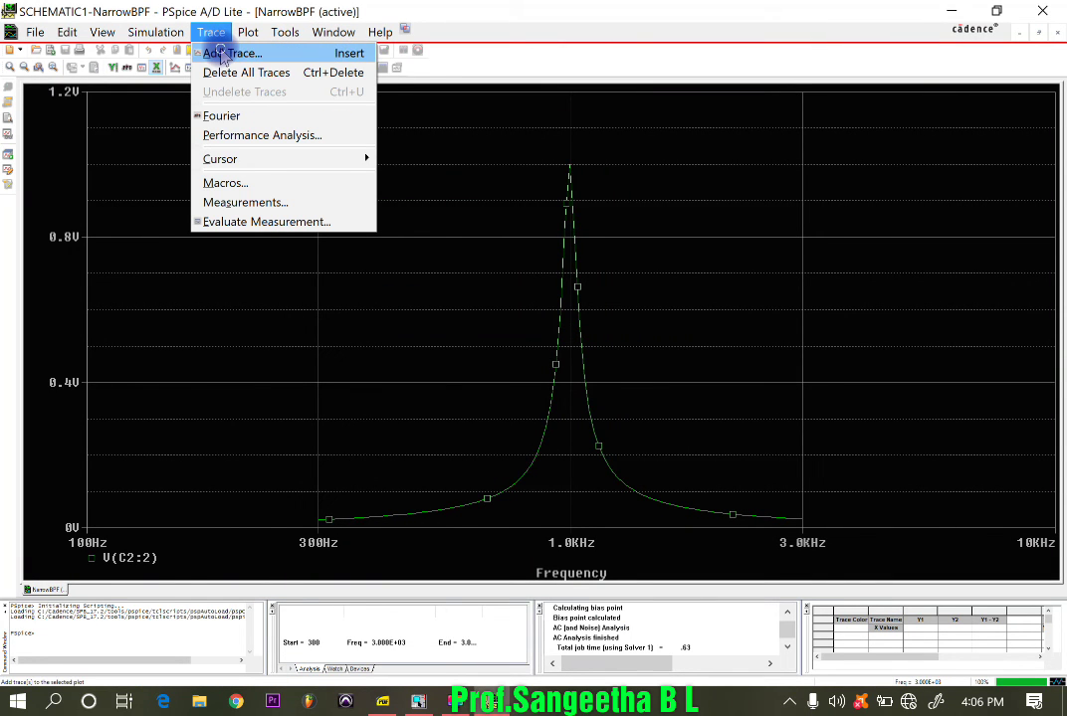
{"action": "left_click", "coordinate": [221, 54]}
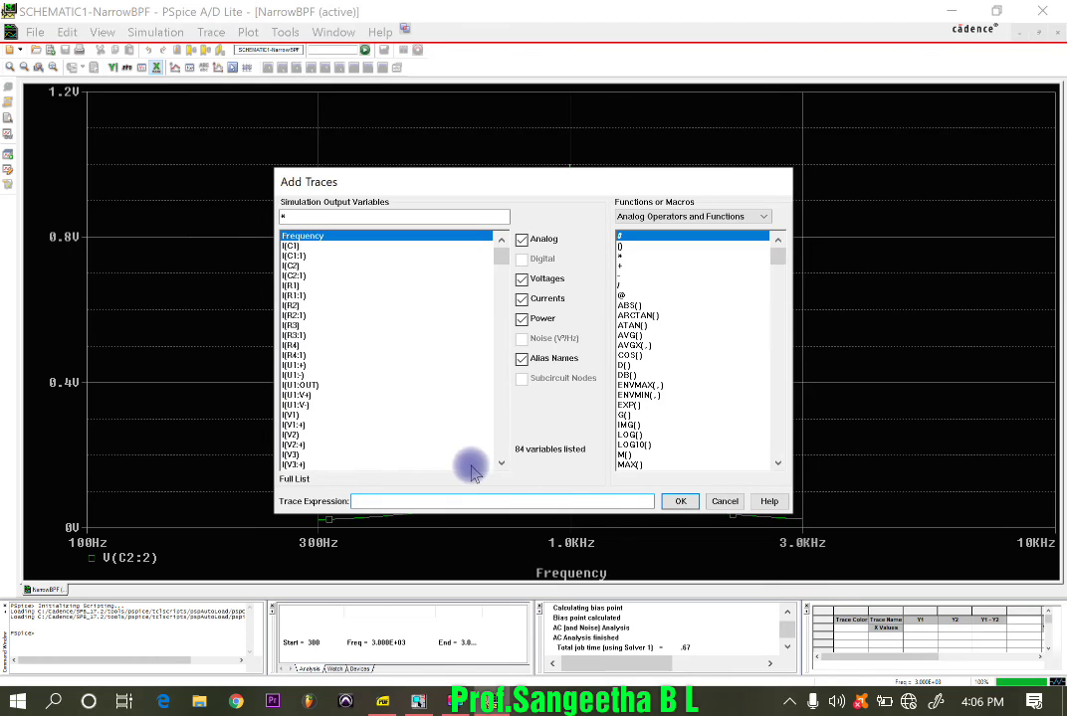
{"action": "left_click", "coordinate": [502, 462]}
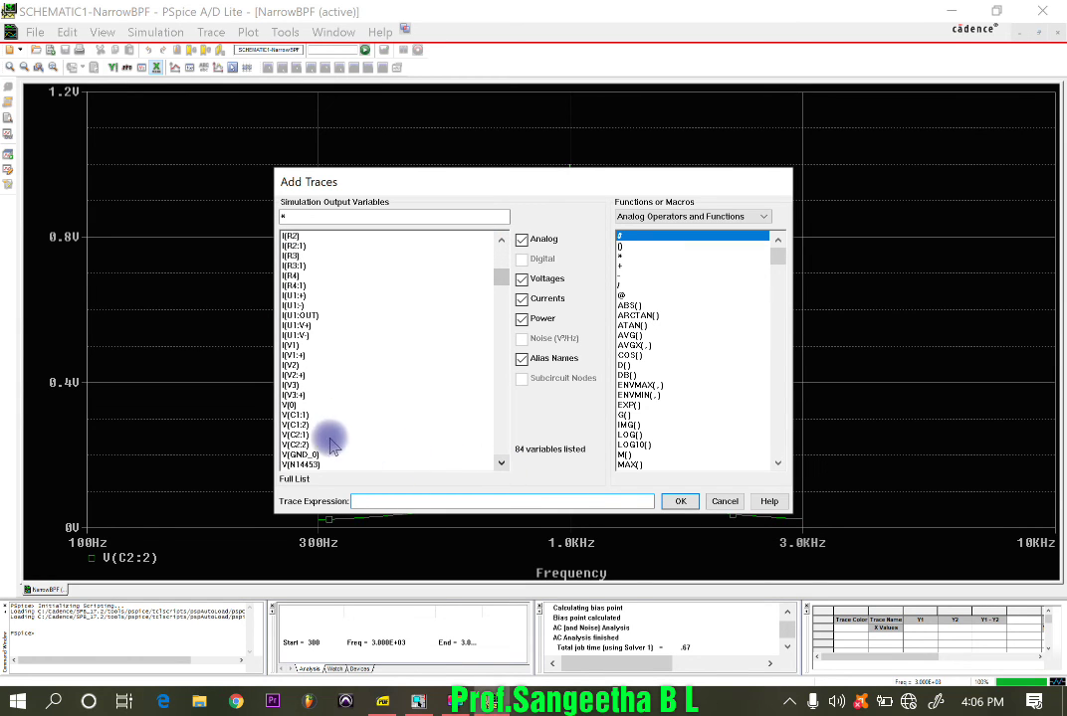
{"action": "left_click", "coordinate": [329, 445]}
{"action": "left_click", "coordinate": [673, 502]}
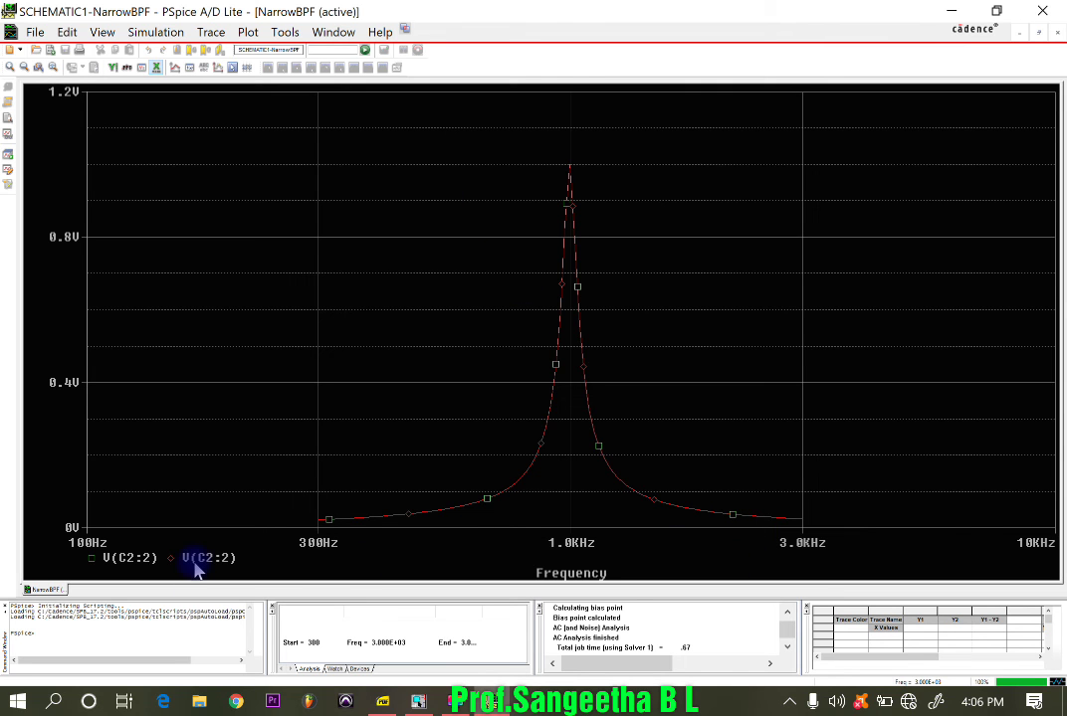
Check the PAGE1 schematic in OrCAD Capture and close the PSpice plot window.
{"action": "left_click", "coordinate": [418, 701]}
{"action": "left_click", "coordinate": [472, 307]}
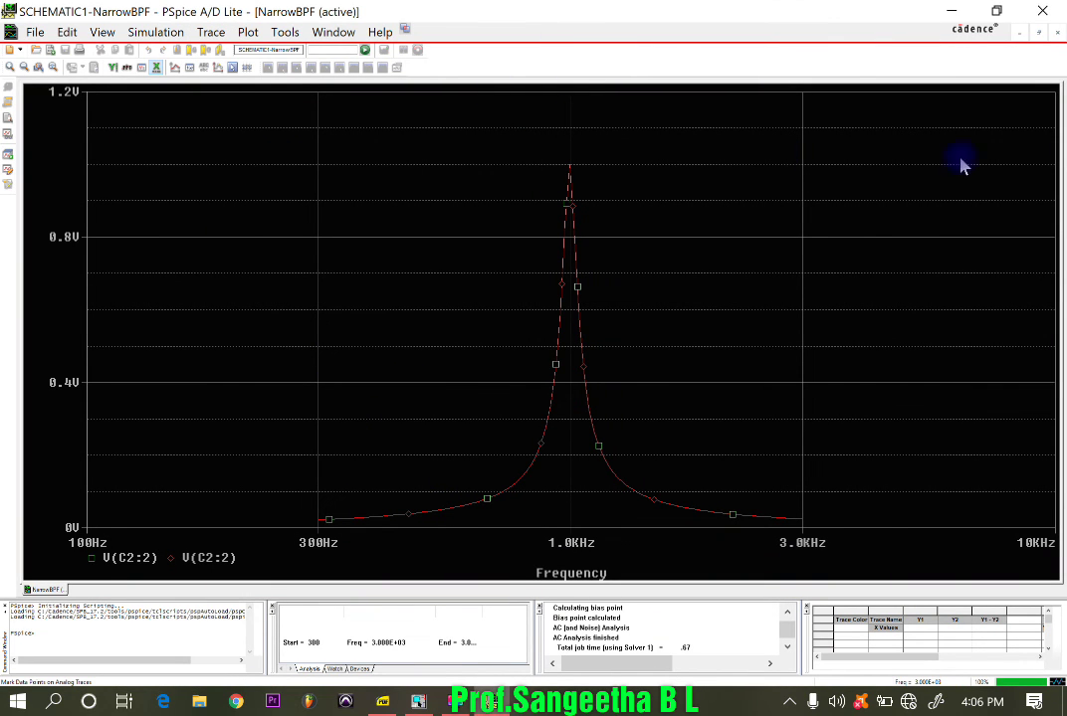
{"action": "left_click", "coordinate": [1040, 12]}
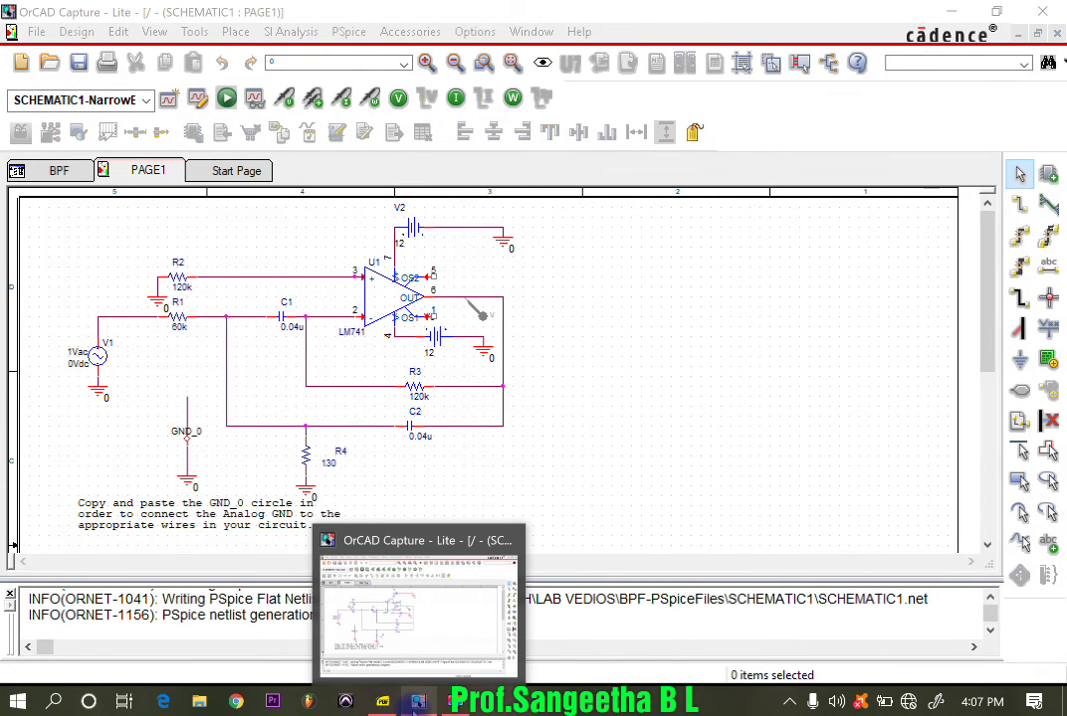
{"action": "left_click", "coordinate": [418, 702]}
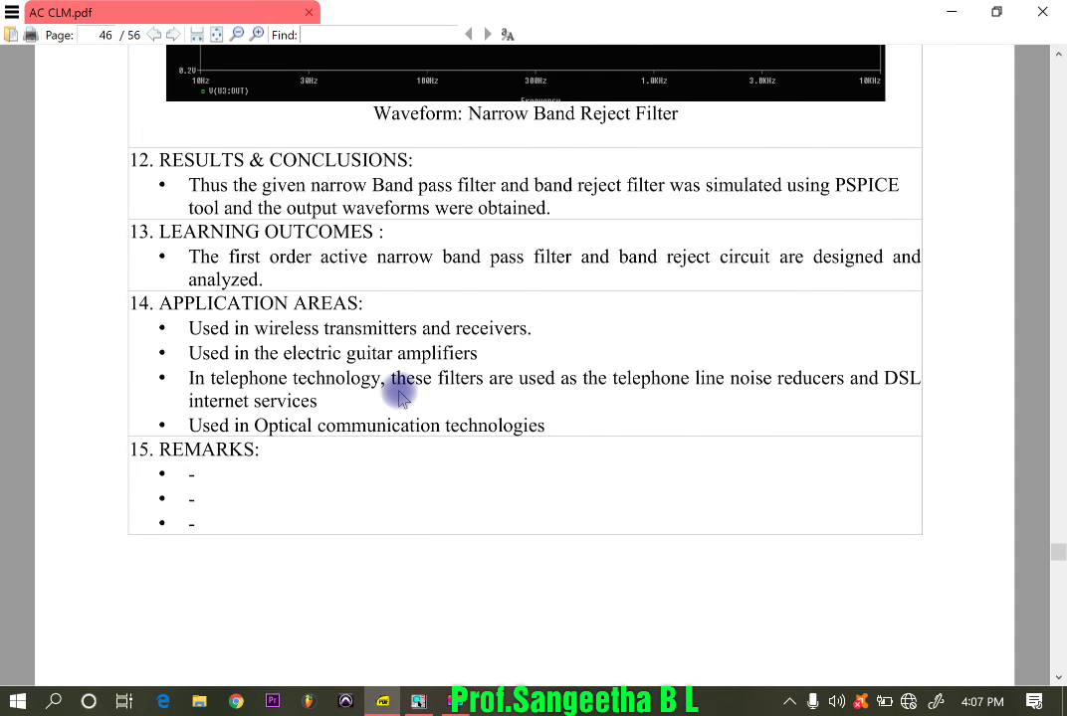
In AC CLM.pdf, review the observation table, the Narrow Band Pass Filter waveform, and the results, learning outcomes and application areas sections.
{"action": "scroll", "coordinate": [393, 388], "scroll_direction": "up", "scroll_amount": 3}
{"action": "scroll", "coordinate": [398, 396], "scroll_direction": "down", "scroll_amount": 1}
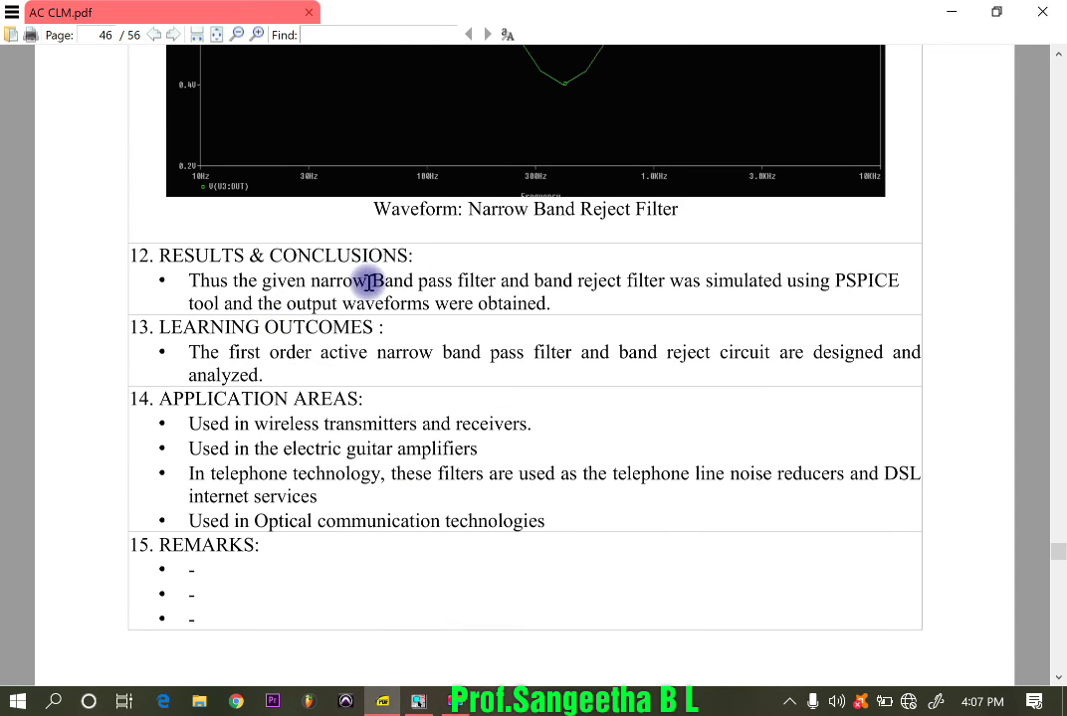
{"action": "scroll", "coordinate": [487, 418], "scroll_direction": "up", "scroll_amount": 20}
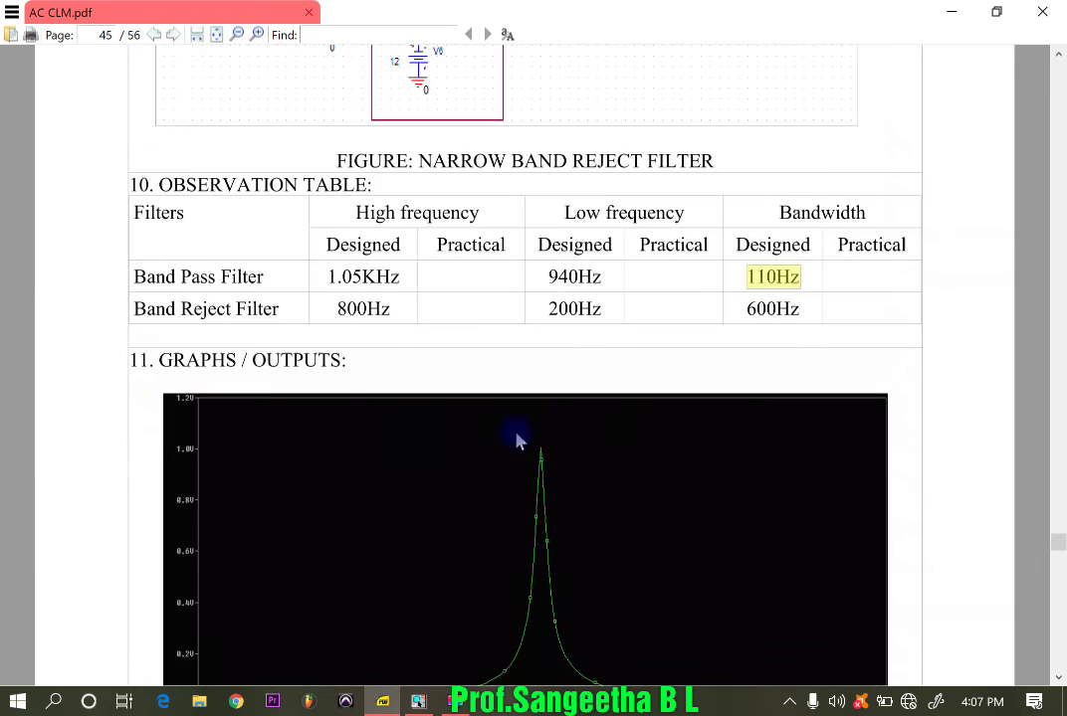
{"action": "scroll", "coordinate": [577, 437], "scroll_direction": "down", "scroll_amount": 6}
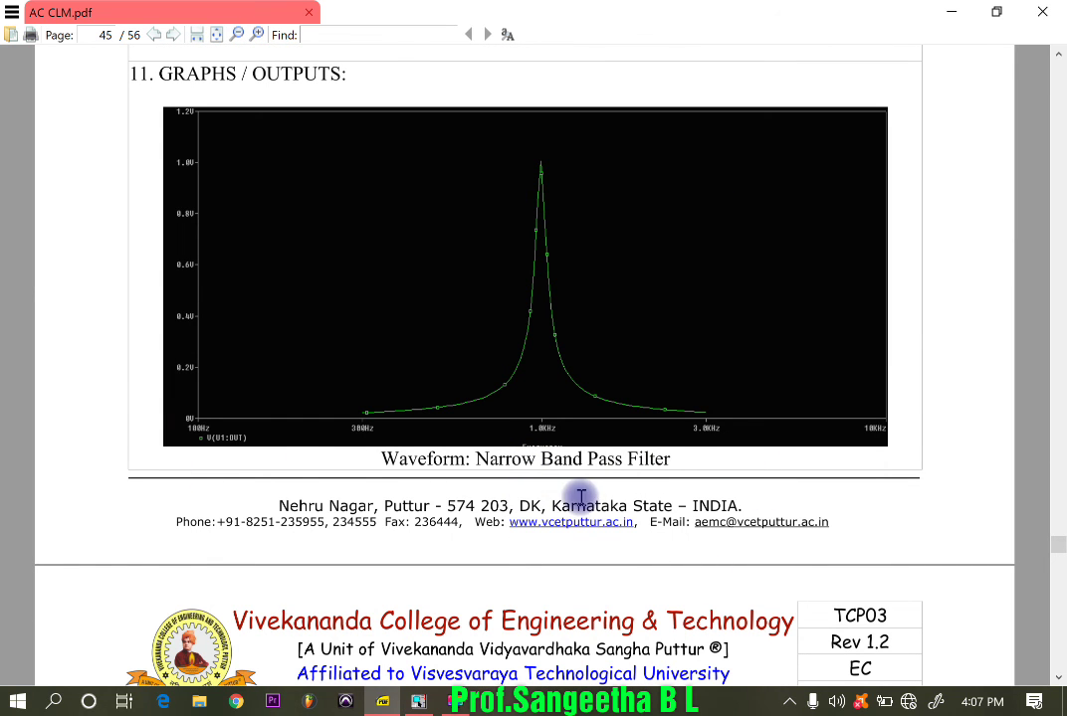
{"action": "scroll", "coordinate": [398, 594], "scroll_direction": "down", "scroll_amount": 12}
{"action": "scroll", "coordinate": [438, 597], "scroll_direction": "down", "scroll_amount": 6}
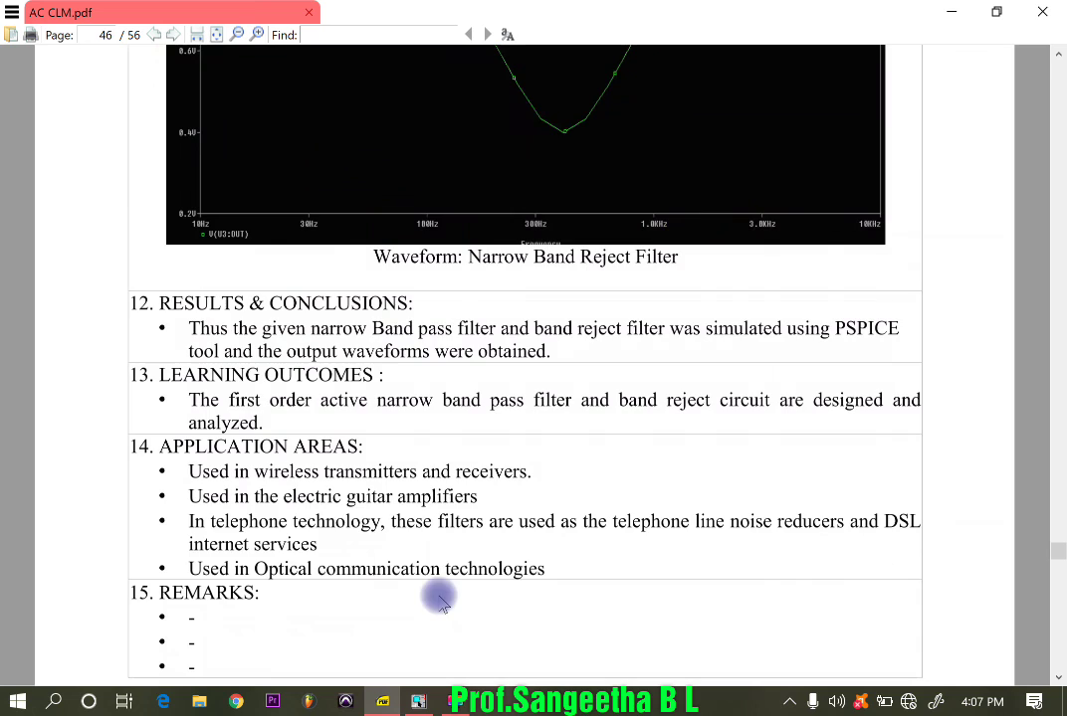
{"action": "scroll", "coordinate": [328, 488], "scroll_direction": "down", "scroll_amount": 2}
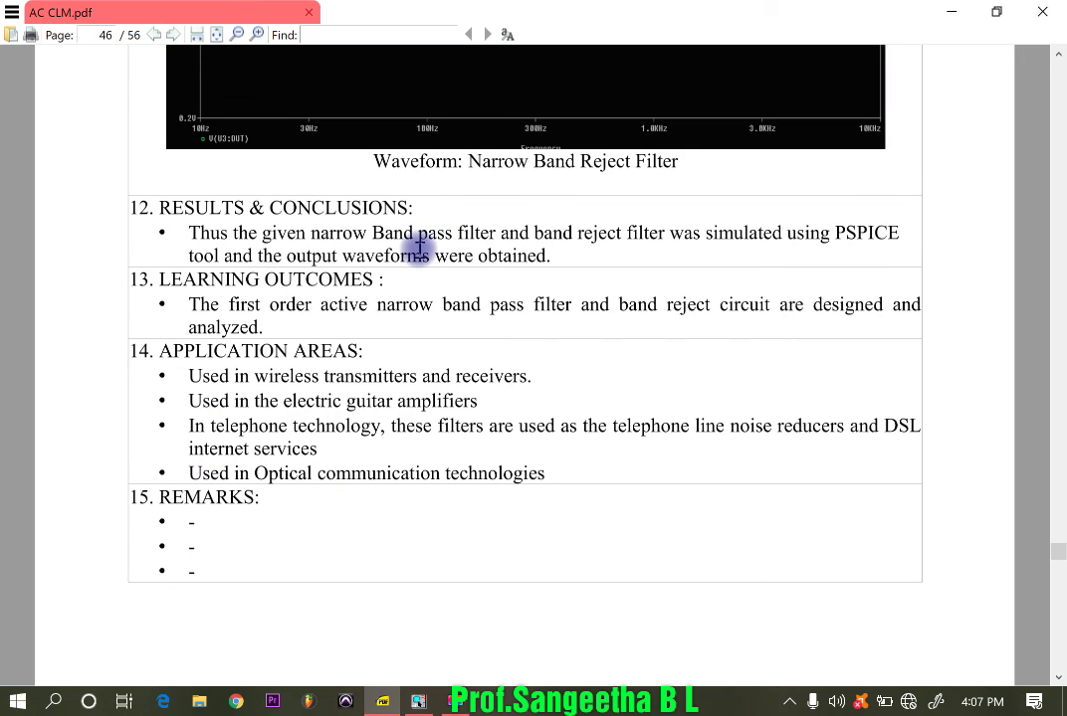